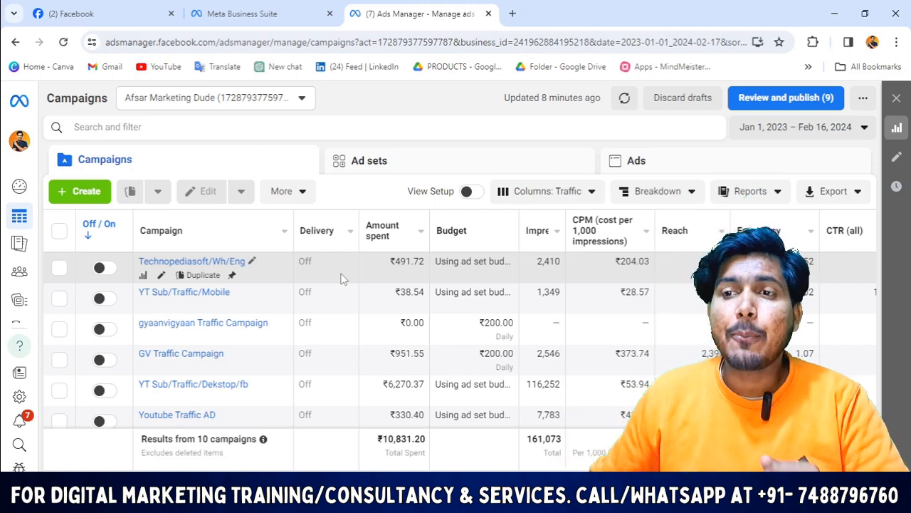
Switch the campaign view to the last ad account listed in the account selector
{"action": "scroll", "coordinate": [341, 299], "scroll_direction": "down", "scroll_amount": 3}
{"action": "scroll", "coordinate": [534, 319], "scroll_direction": "up", "scroll_amount": 3}
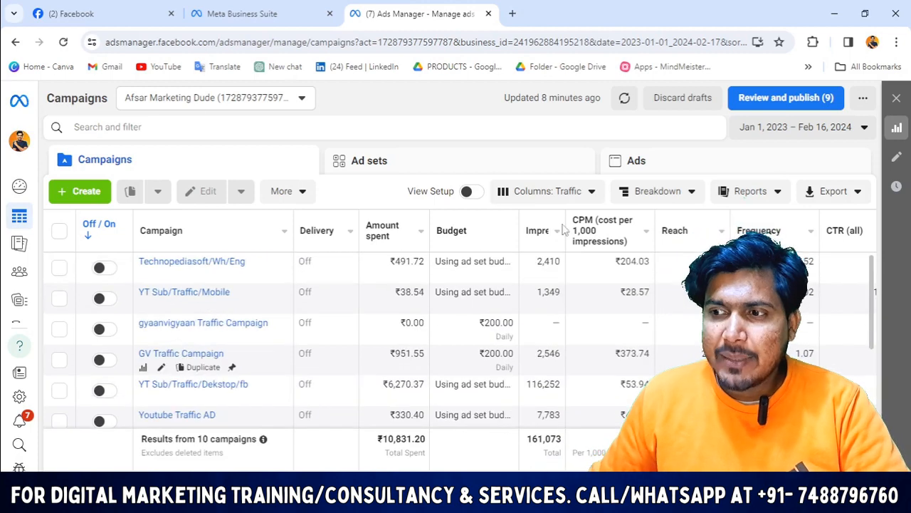
{"action": "left_click", "coordinate": [254, 103]}
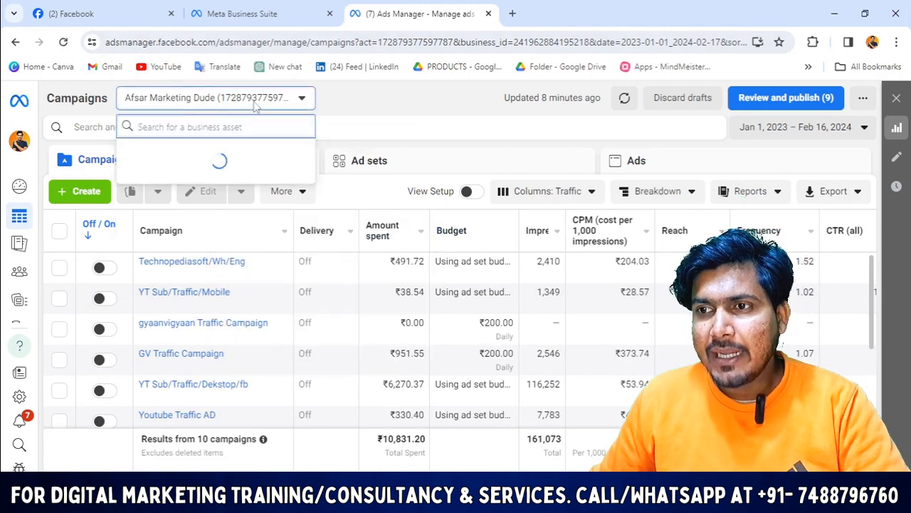
{"action": "left_click", "coordinate": [186, 240]}
{"action": "scroll", "coordinate": [228, 270], "scroll_direction": "down", "scroll_amount": 1}
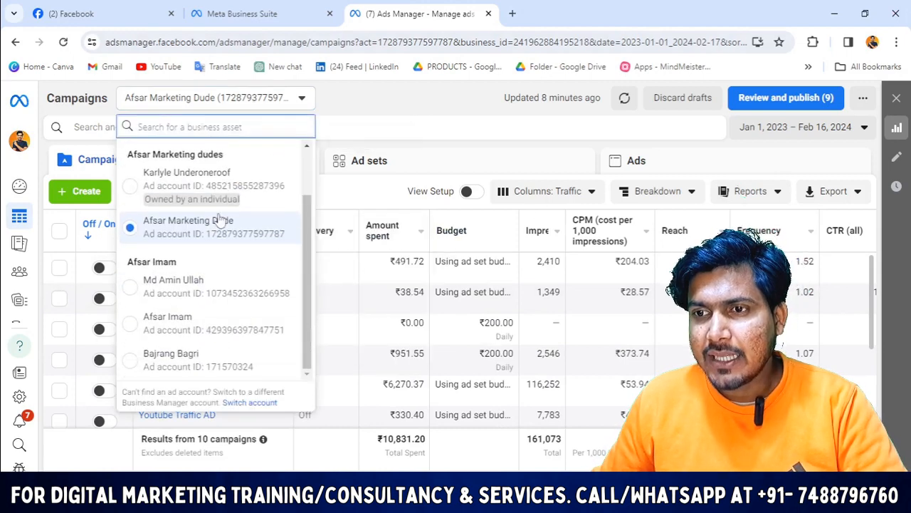
{"action": "scroll", "coordinate": [196, 313], "scroll_direction": "up", "scroll_amount": 1}
{"action": "scroll", "coordinate": [235, 326], "scroll_direction": "down", "scroll_amount": 1}
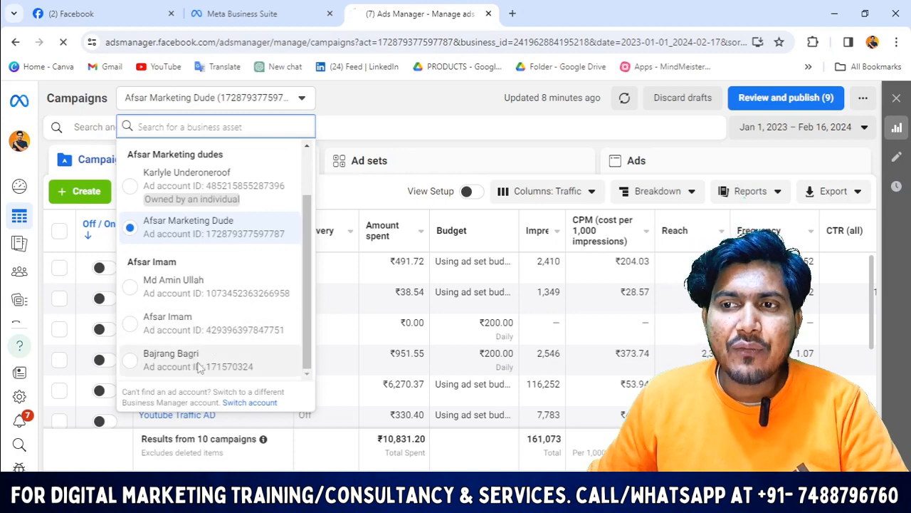
{"action": "left_click", "coordinate": [200, 366]}
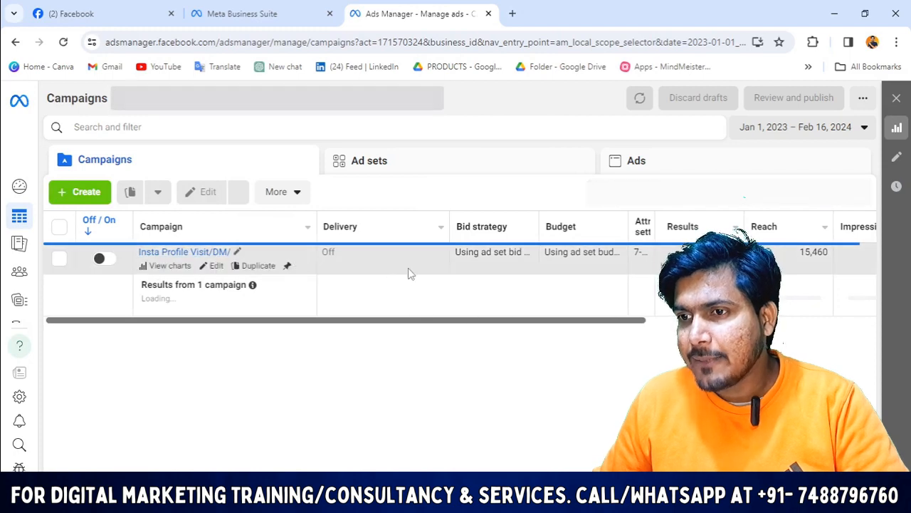
Examine the Insta Profile Visit/DM/ campaign's results, reach, impressions, cost per result and amount spent
{"action": "left_click_drag", "start_coordinate": [599, 321], "coordinate": [755, 322]}
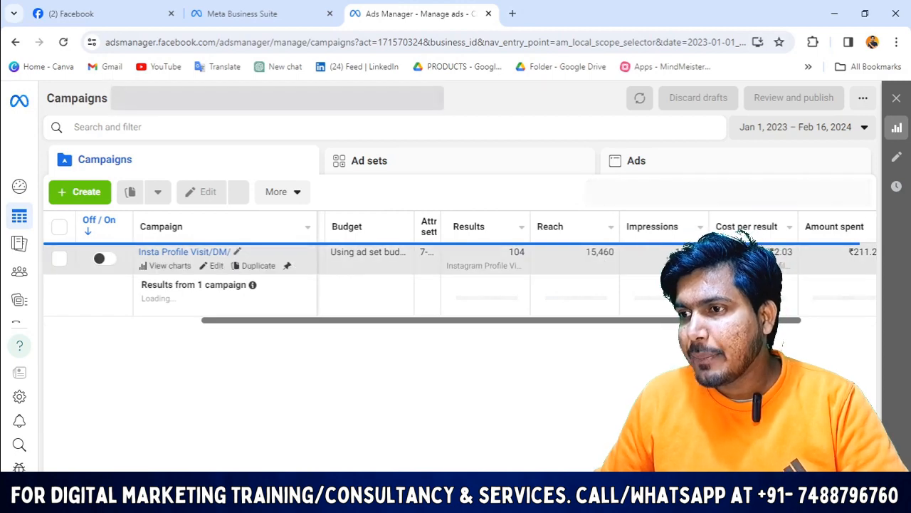
{"action": "left_click_drag", "start_coordinate": [799, 321], "coordinate": [895, 326]}
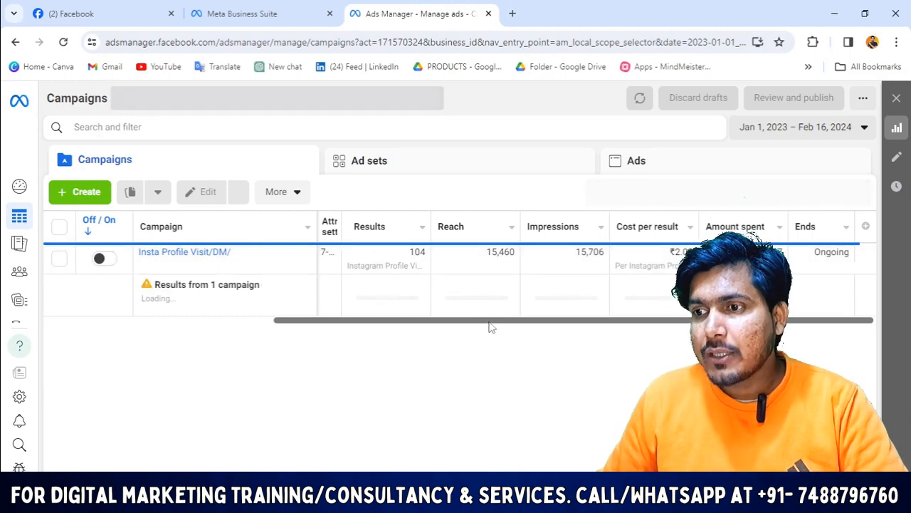
{"action": "left_click_drag", "start_coordinate": [489, 324], "coordinate": [279, 327]}
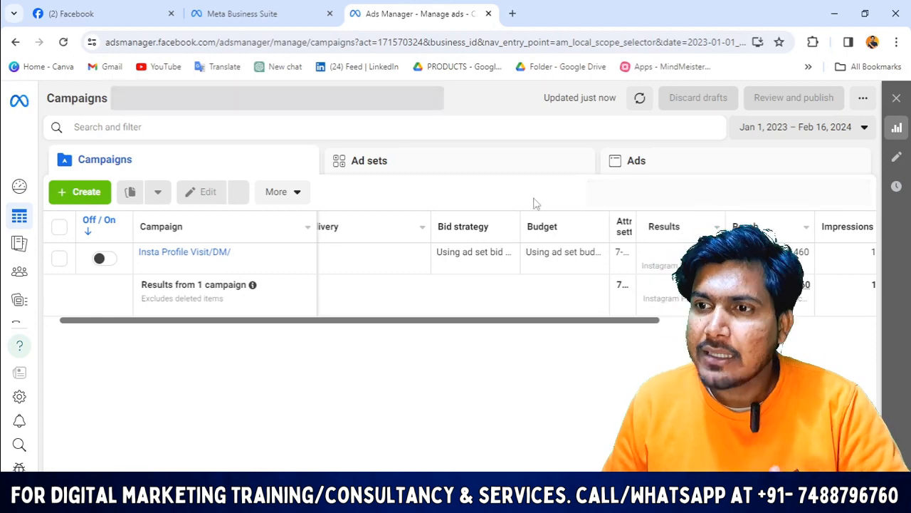
Switch to the Afsar Marketing Dude ad account and look through its campaign list
{"action": "left_click", "coordinate": [184, 98]}
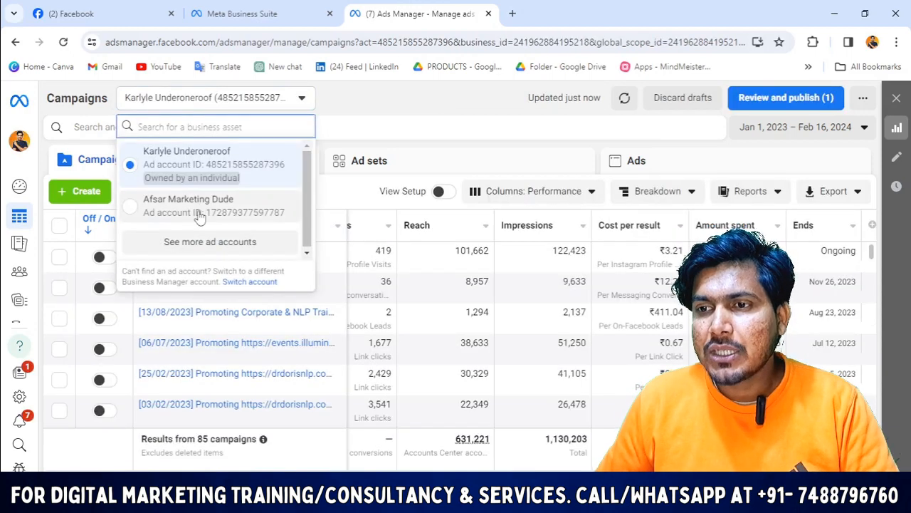
{"action": "left_click", "coordinate": [200, 214]}
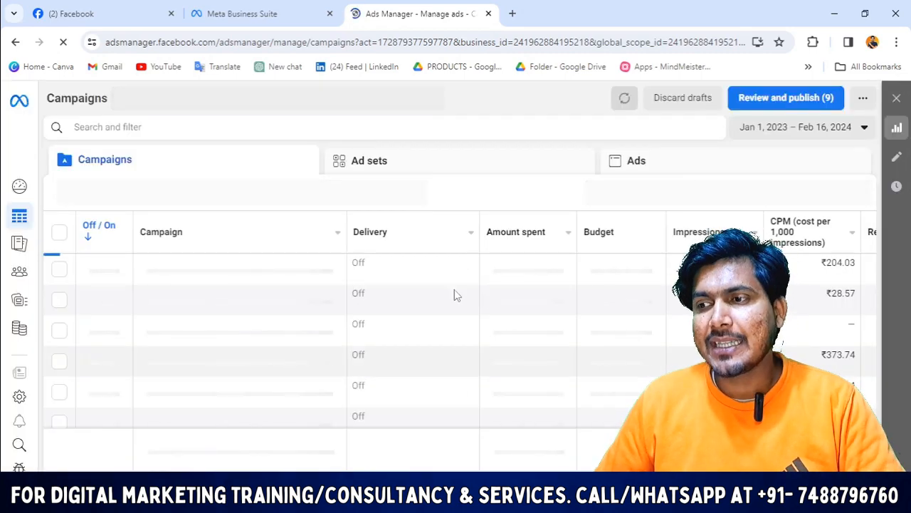
{"action": "scroll", "coordinate": [399, 320], "scroll_direction": "down", "scroll_amount": 2}
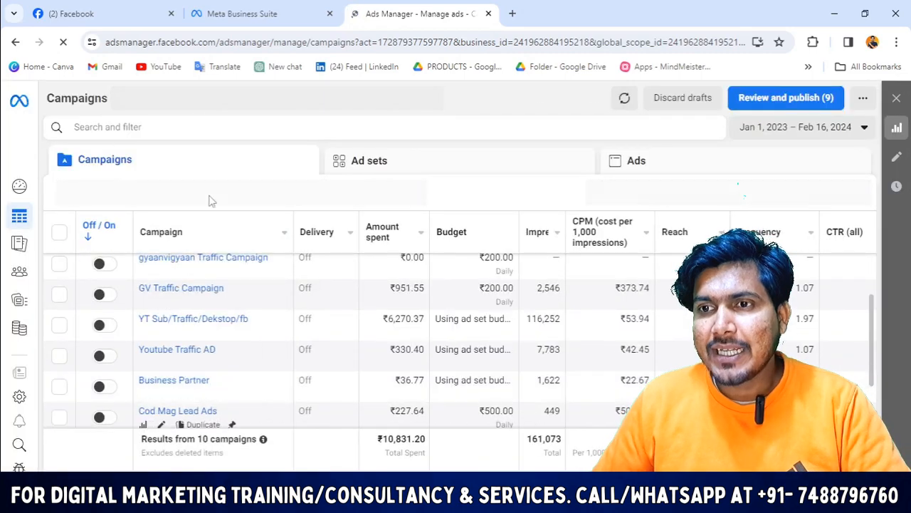
{"action": "scroll", "coordinate": [456, 320], "scroll_direction": "down", "scroll_amount": 2}
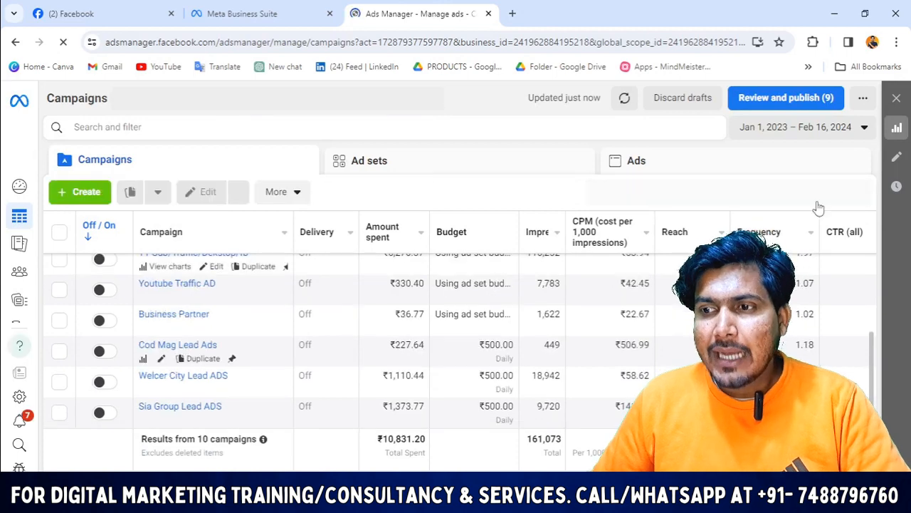
{"action": "scroll", "coordinate": [576, 292], "scroll_direction": "up", "scroll_amount": 5}
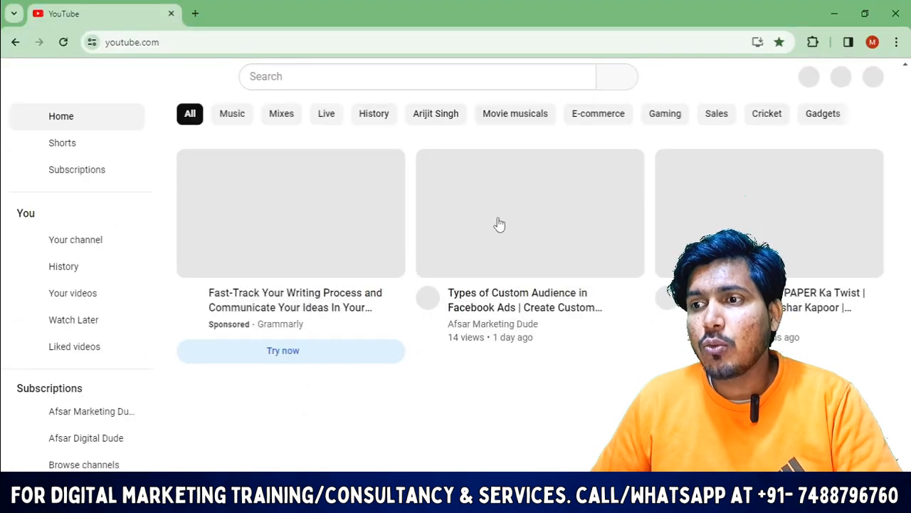
On YouTube, open the "Types of Custom Audience in Facebook Ads" video, go to its Afsar Marketing Dude channel and look over the channel's home page
{"action": "left_click", "coordinate": [532, 250]}
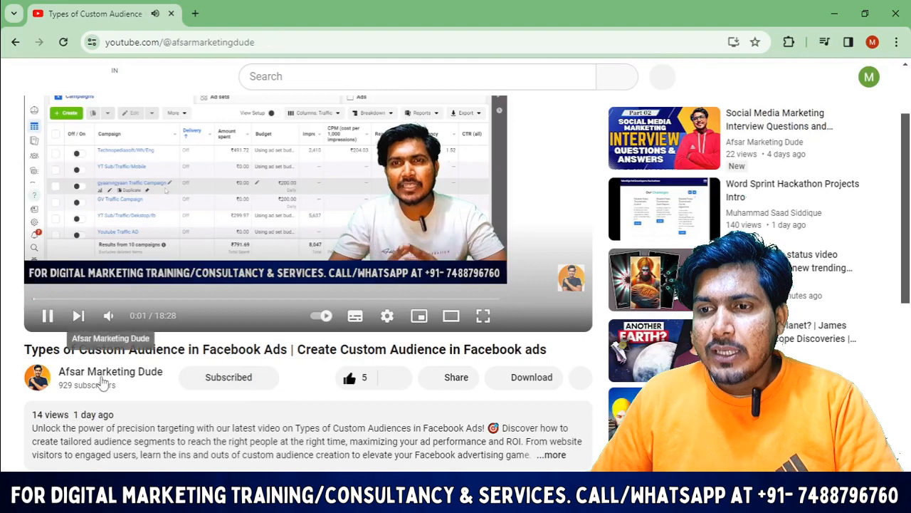
{"action": "left_click", "coordinate": [103, 377]}
{"action": "scroll", "coordinate": [411, 392], "scroll_direction": "down", "scroll_amount": 3}
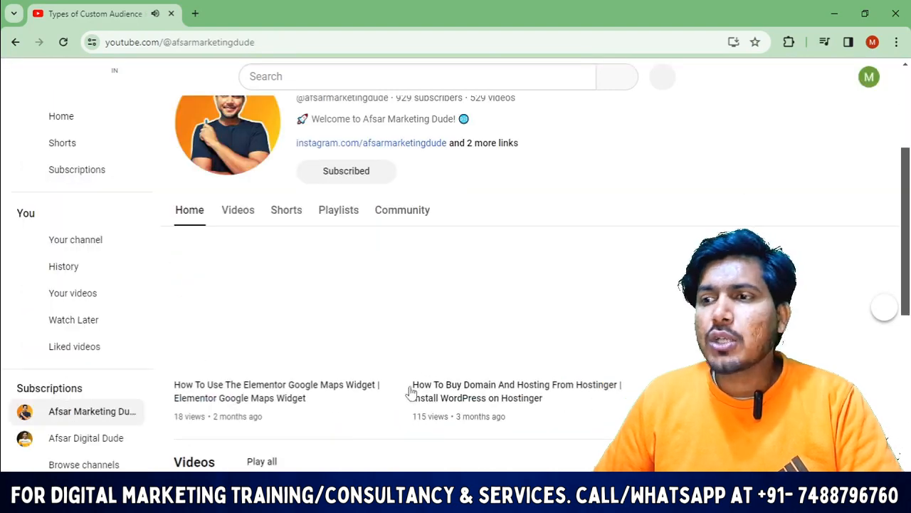
{"action": "scroll", "coordinate": [411, 392], "scroll_direction": "down", "scroll_amount": 5}
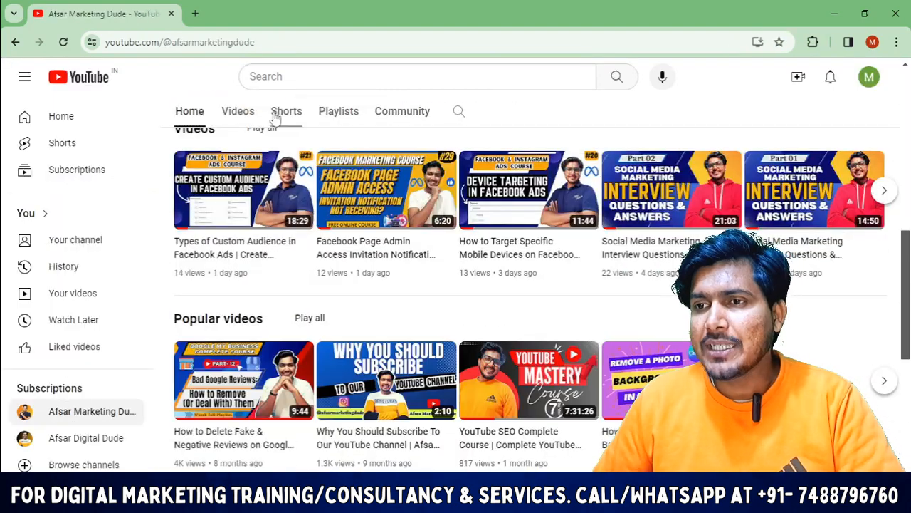
Show the channel's uploaded videos and browse through the latest ones
{"action": "left_click", "coordinate": [240, 114]}
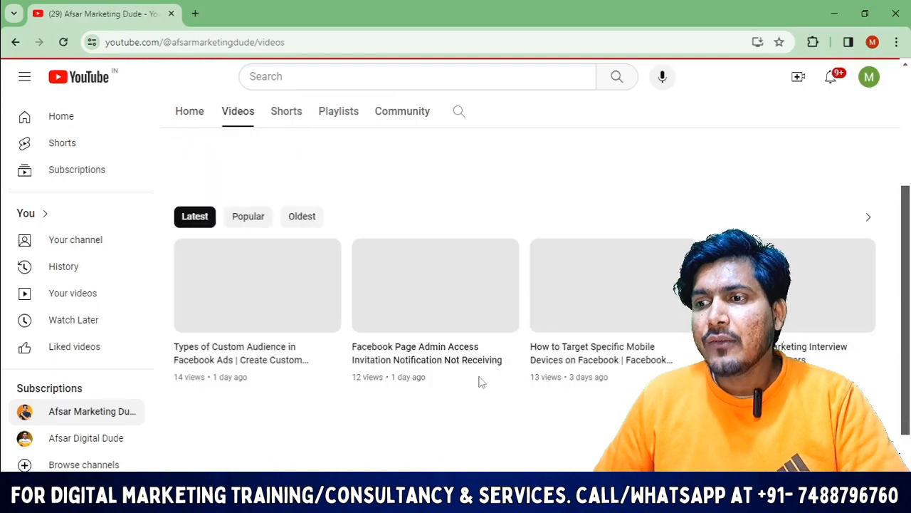
{"action": "scroll", "coordinate": [569, 388], "scroll_direction": "down", "scroll_amount": 10}
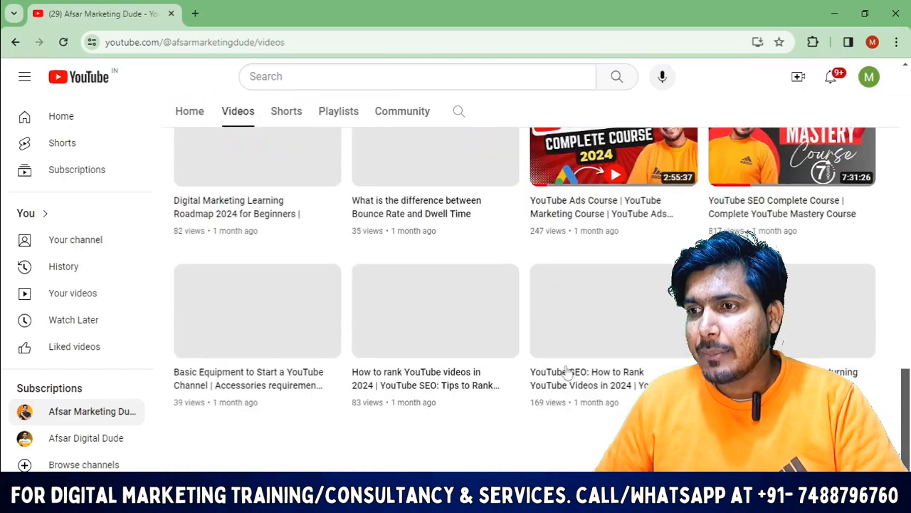
{"action": "scroll", "coordinate": [567, 372], "scroll_direction": "up", "scroll_amount": 3}
{"action": "scroll", "coordinate": [562, 349], "scroll_direction": "down", "scroll_amount": 9}
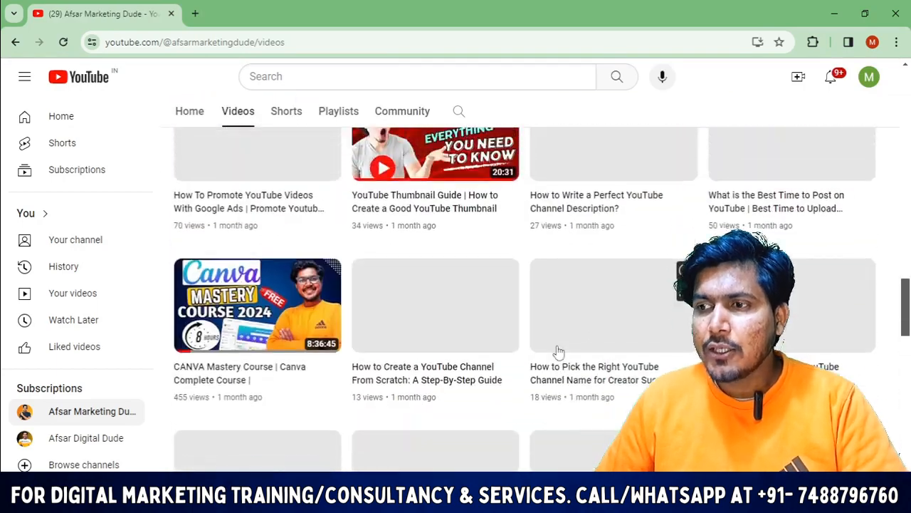
{"action": "scroll", "coordinate": [301, 193], "scroll_direction": "up", "scroll_amount": 10}
Show the channel's playlists and look through the created course playlists, including the Facebook Ads Course
{"action": "left_click", "coordinate": [346, 112]}
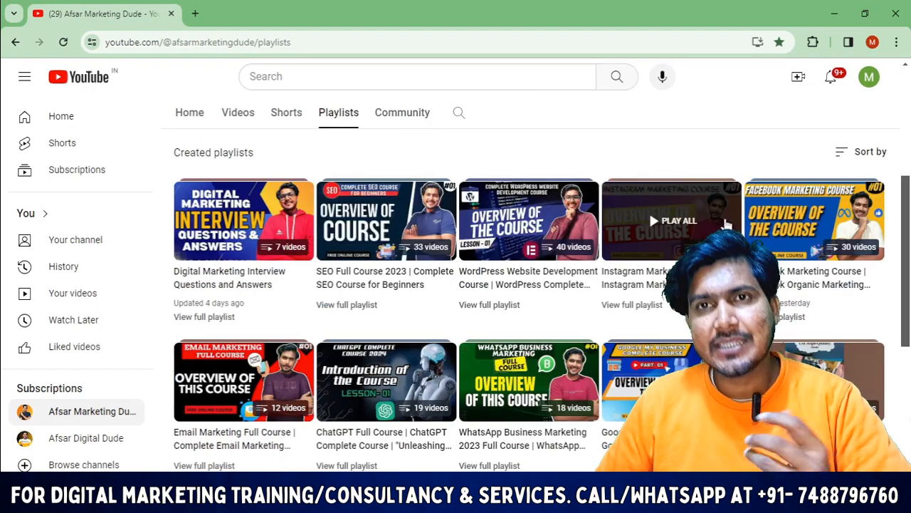
{"action": "scroll", "coordinate": [527, 271], "scroll_direction": "down", "scroll_amount": 4}
{"action": "scroll", "coordinate": [541, 301], "scroll_direction": "up", "scroll_amount": 4}
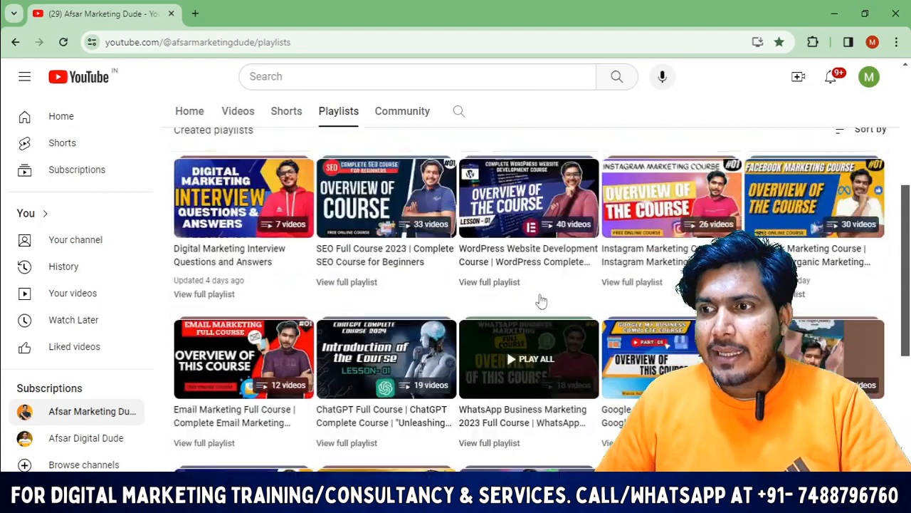
{"action": "scroll", "coordinate": [541, 301], "scroll_direction": "down", "scroll_amount": 4}
{"action": "scroll", "coordinate": [555, 212], "scroll_direction": "up", "scroll_amount": 3}
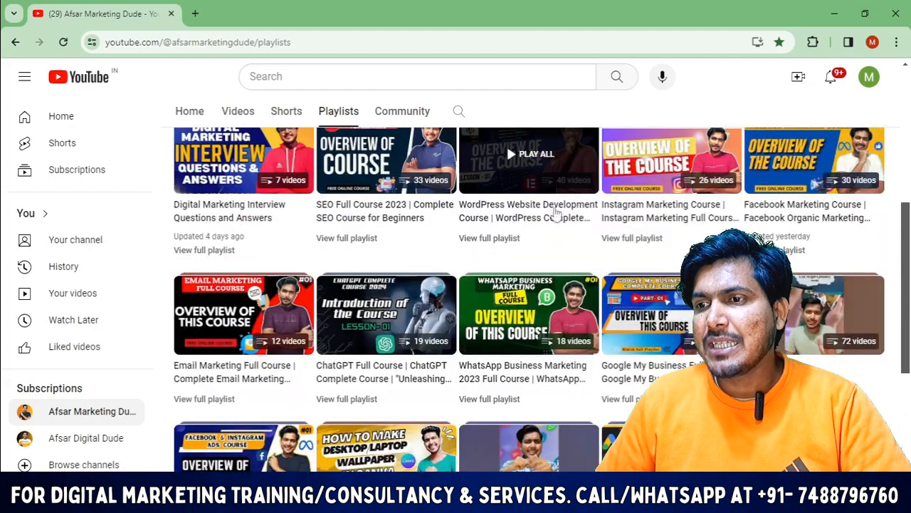
{"action": "scroll", "coordinate": [847, 242], "scroll_direction": "up", "scroll_amount": 2}
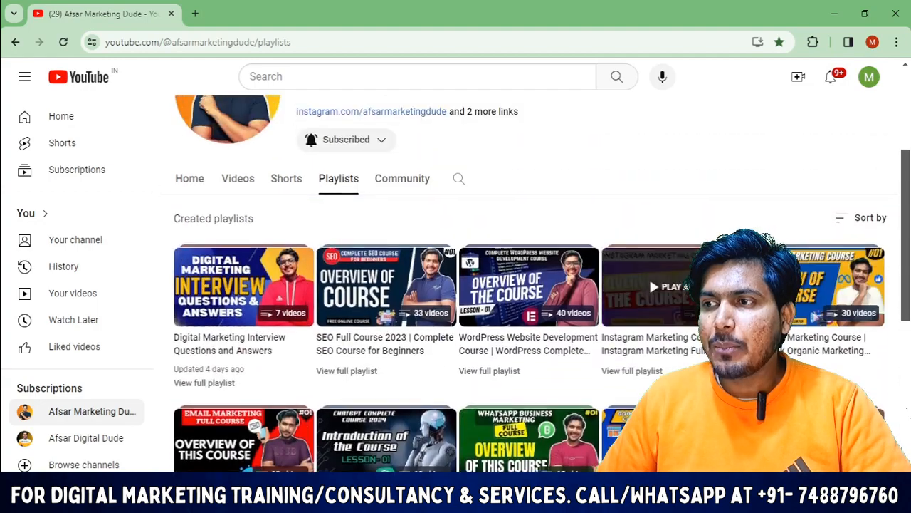
{"action": "scroll", "coordinate": [701, 306], "scroll_direction": "down", "scroll_amount": 3}
{"action": "scroll", "coordinate": [264, 313], "scroll_direction": "down", "scroll_amount": 1}
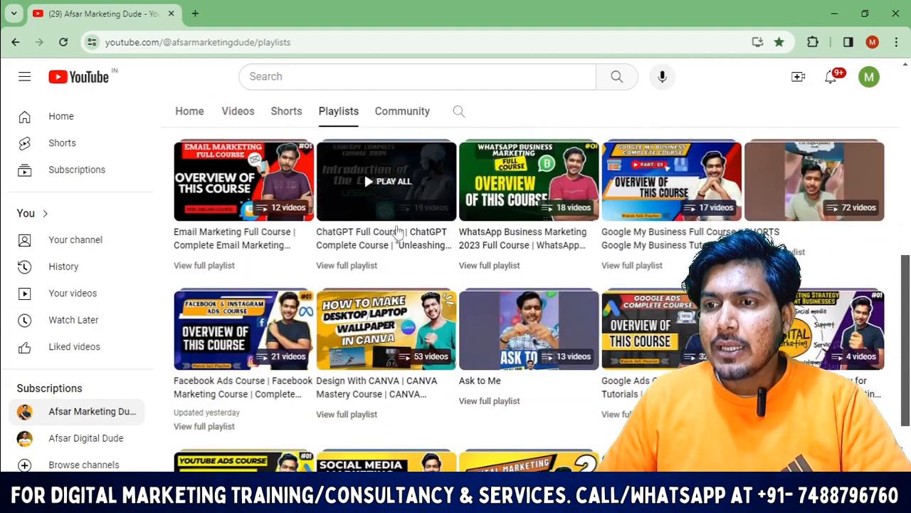
{"action": "scroll", "coordinate": [641, 214], "scroll_direction": "down", "scroll_amount": 1}
{"action": "scroll", "coordinate": [649, 201], "scroll_direction": "up", "scroll_amount": 2}
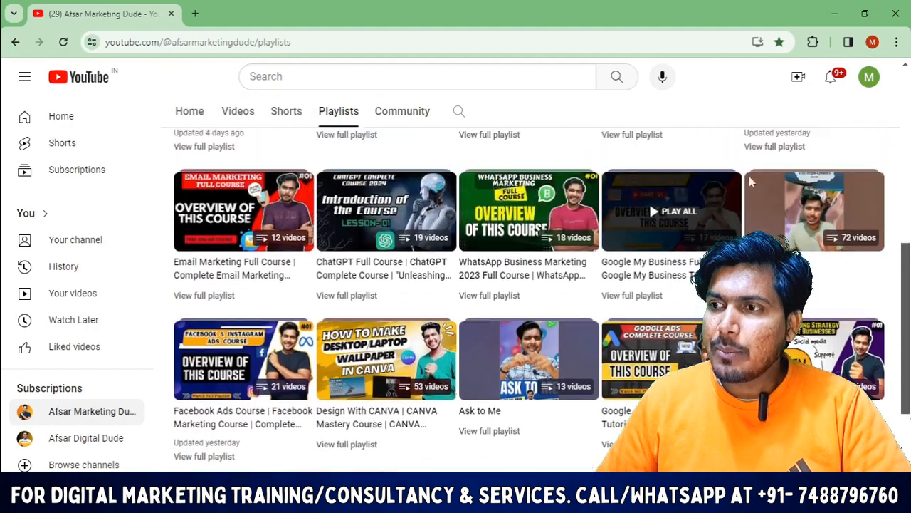
{"action": "scroll", "coordinate": [427, 256], "scroll_direction": "down", "scroll_amount": 2}
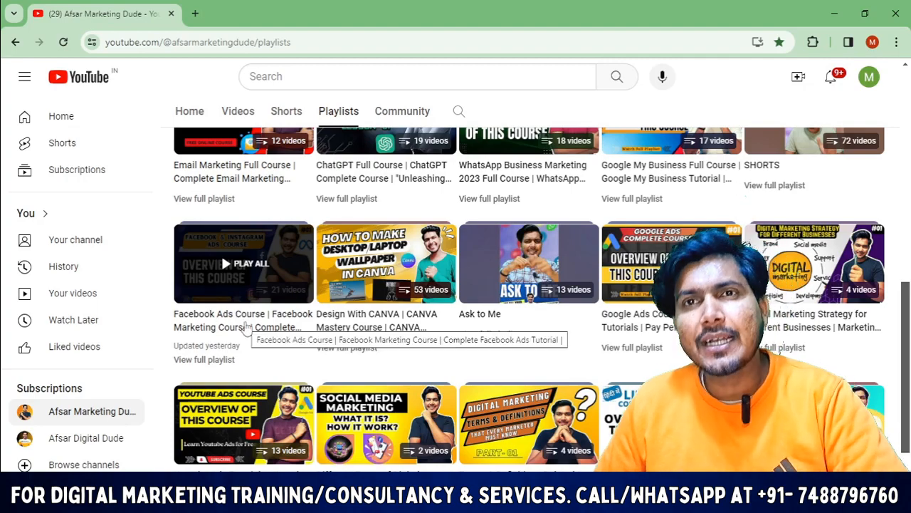
{"action": "scroll", "coordinate": [235, 299], "scroll_direction": "up", "scroll_amount": 8}
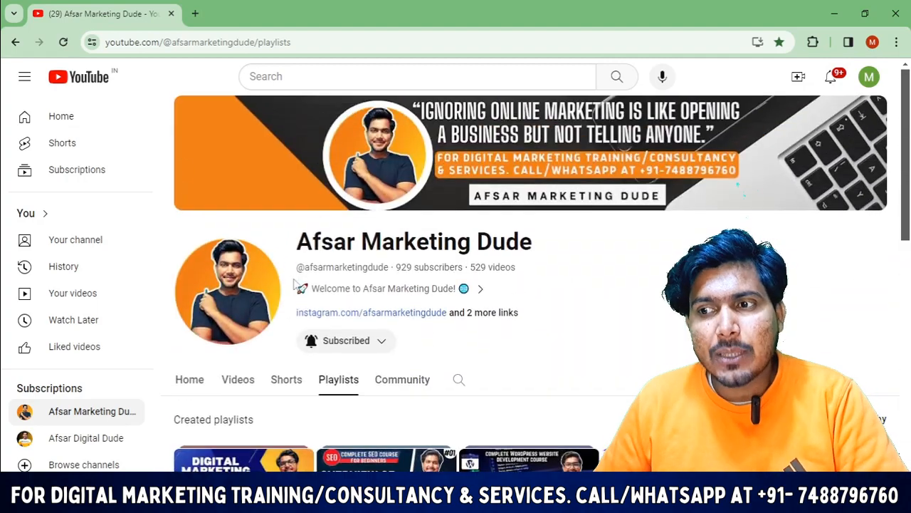
{"action": "scroll", "coordinate": [381, 305], "scroll_direction": "down", "scroll_amount": 5}
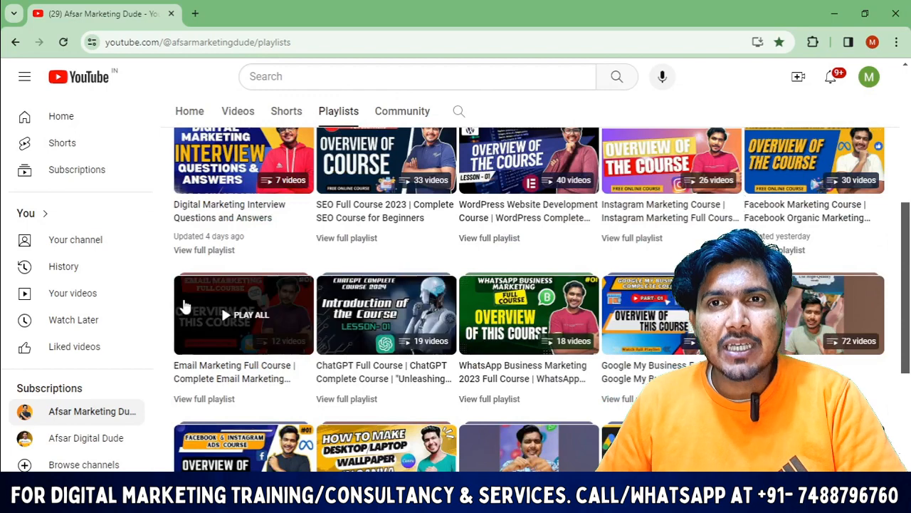
{"action": "scroll", "coordinate": [183, 306], "scroll_direction": "down", "scroll_amount": 2}
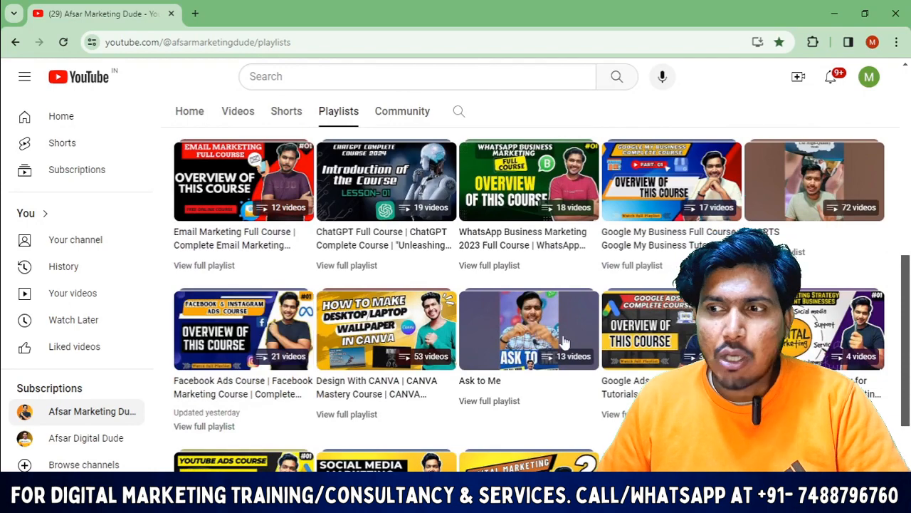
{"action": "scroll", "coordinate": [559, 378], "scroll_direction": "down", "scroll_amount": 2}
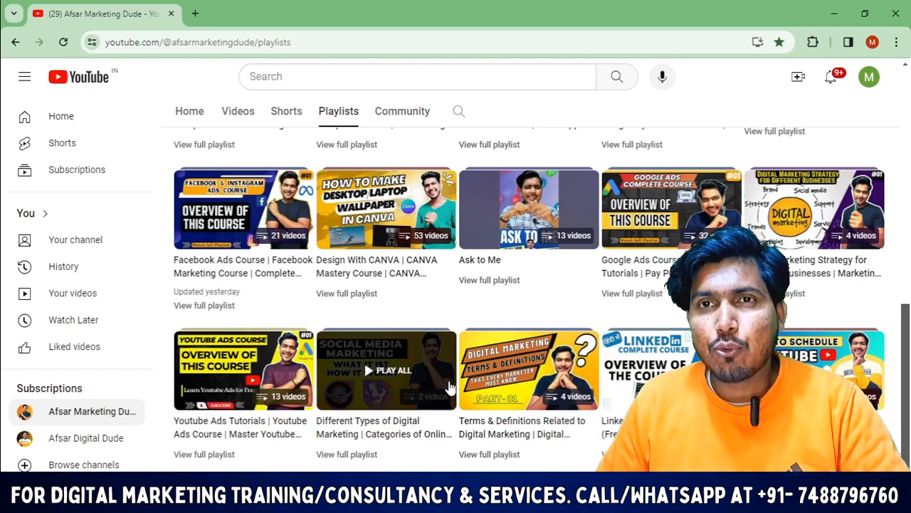
{"action": "scroll", "coordinate": [445, 397], "scroll_direction": "up", "scroll_amount": 6}
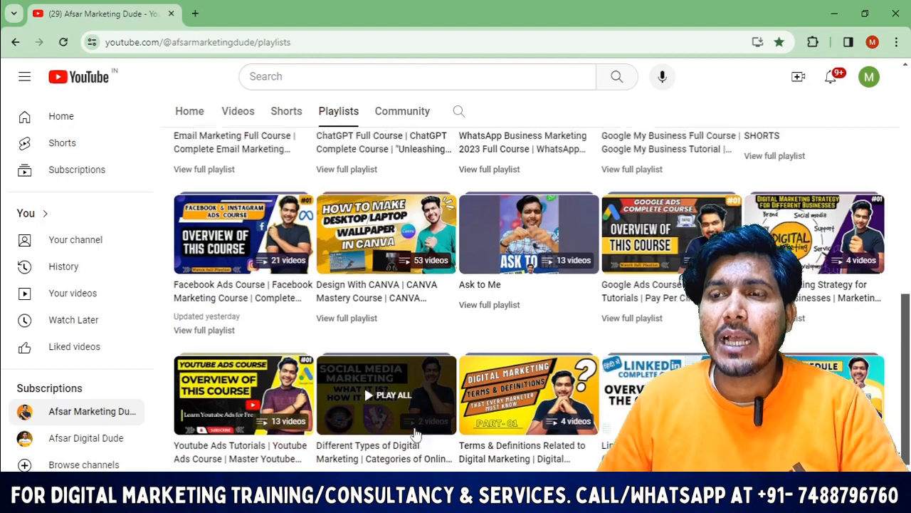
{"action": "scroll", "coordinate": [595, 321], "scroll_direction": "up", "scroll_amount": 4}
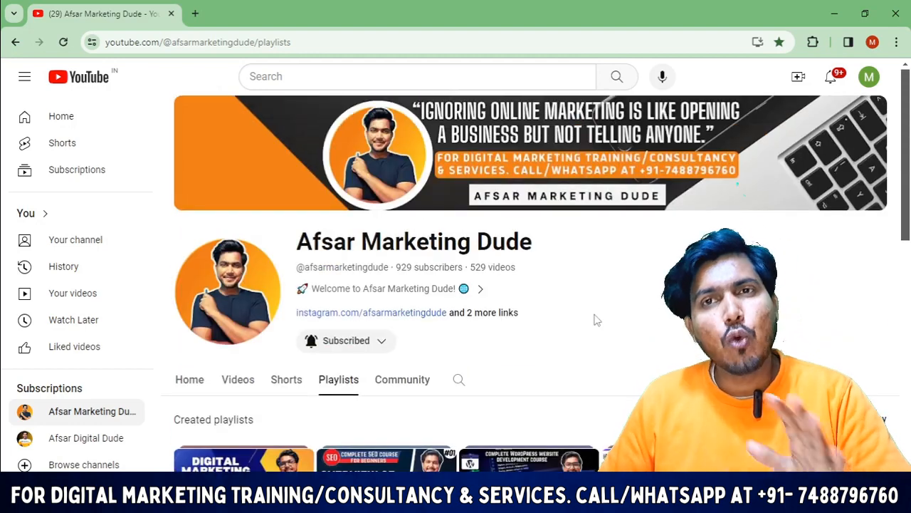
{"action": "scroll", "coordinate": [640, 269], "scroll_direction": "down", "scroll_amount": 1}
{"action": "scroll", "coordinate": [639, 269], "scroll_direction": "down", "scroll_amount": 3}
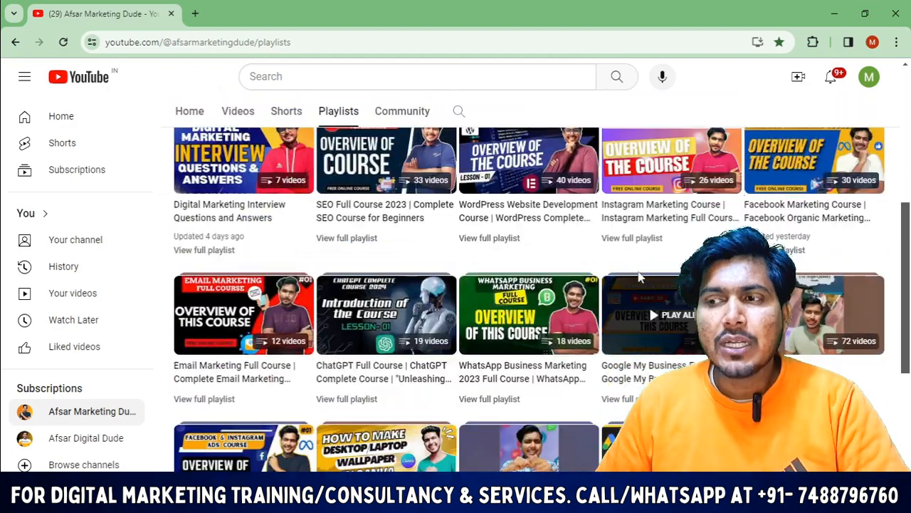
{"action": "scroll", "coordinate": [396, 227], "scroll_direction": "up", "scroll_amount": 4}
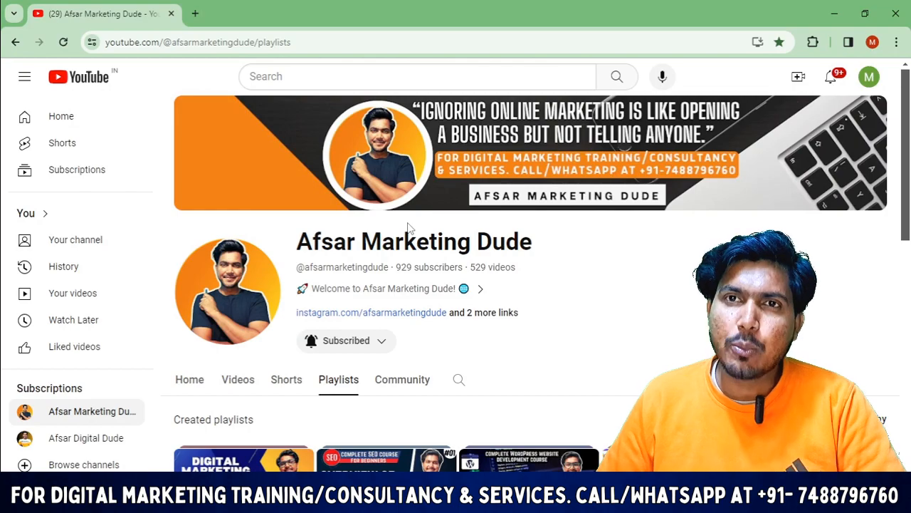
{"action": "scroll", "coordinate": [409, 228], "scroll_direction": "down", "scroll_amount": 3}
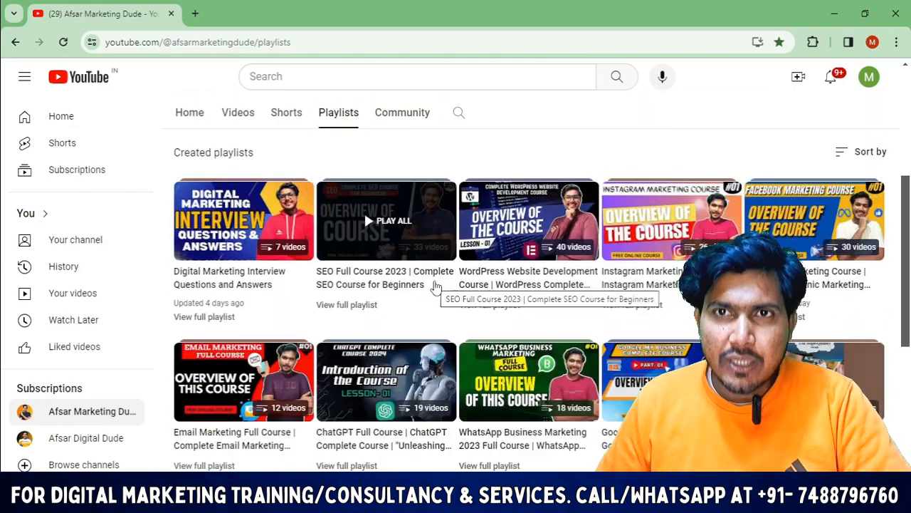
Browse the channel's created playlists again, such as the SEO, WordPress and Instagram marketing courses
{"action": "scroll", "coordinate": [434, 287], "scroll_direction": "up", "scroll_amount": 3}
{"action": "scroll", "coordinate": [455, 289], "scroll_direction": "down", "scroll_amount": 3}
{"action": "scroll", "coordinate": [496, 350], "scroll_direction": "up", "scroll_amount": 4}
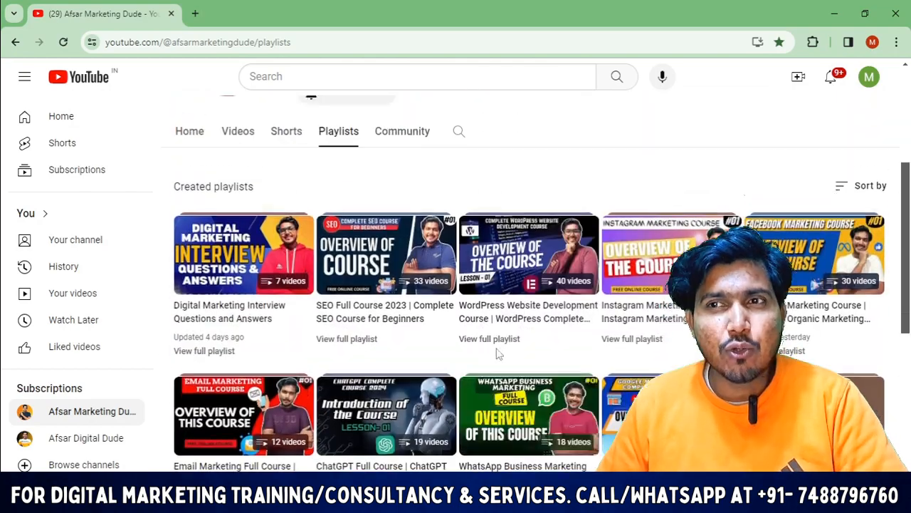
{"action": "scroll", "coordinate": [549, 338], "scroll_direction": "down", "scroll_amount": 6}
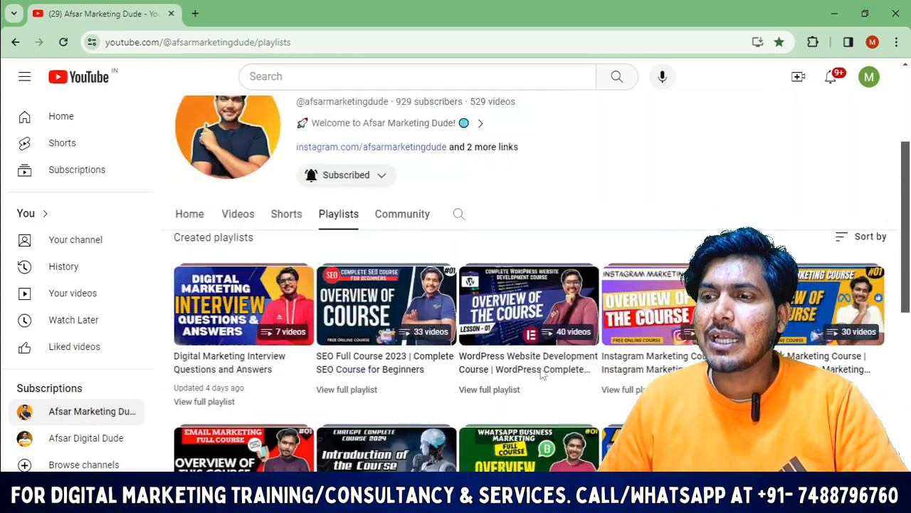
{"action": "scroll", "coordinate": [627, 387], "scroll_direction": "down", "scroll_amount": 2}
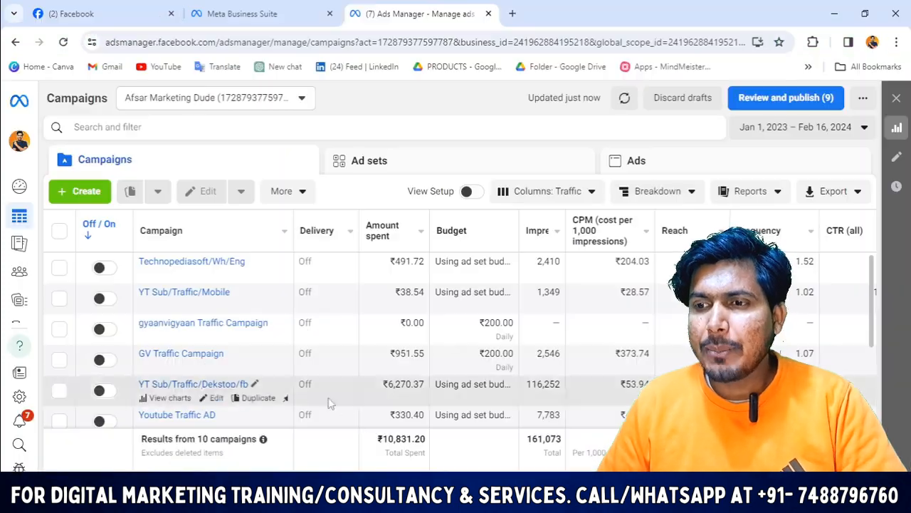
Switch to Ads Manager and create a new Auction campaign with the Traffic objective, using the manual traffic campaign setup
{"action": "scroll", "coordinate": [214, 385], "scroll_direction": "down", "scroll_amount": 2}
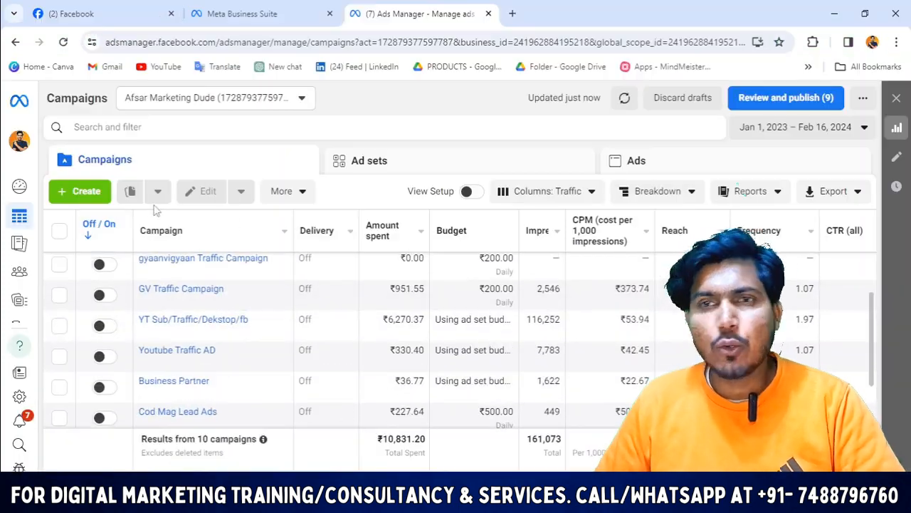
{"action": "scroll", "coordinate": [541, 285], "scroll_direction": "up", "scroll_amount": 2}
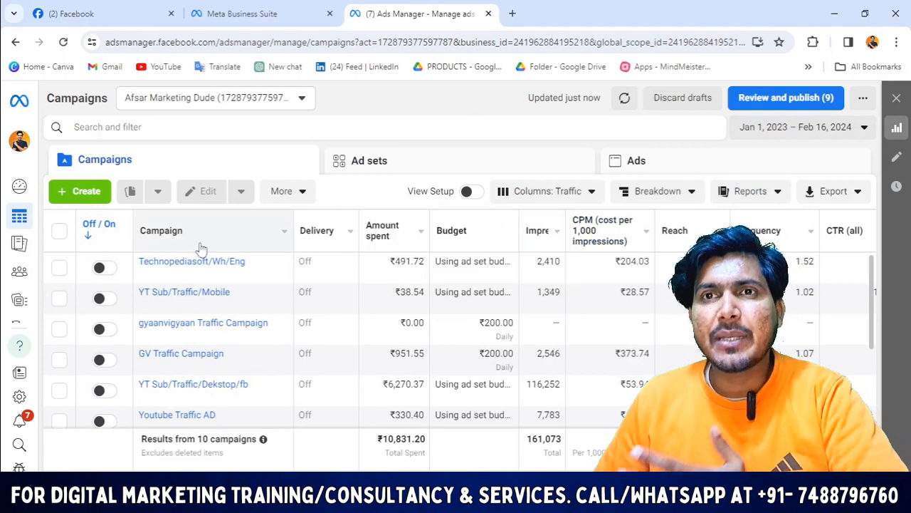
{"action": "left_click", "coordinate": [81, 201]}
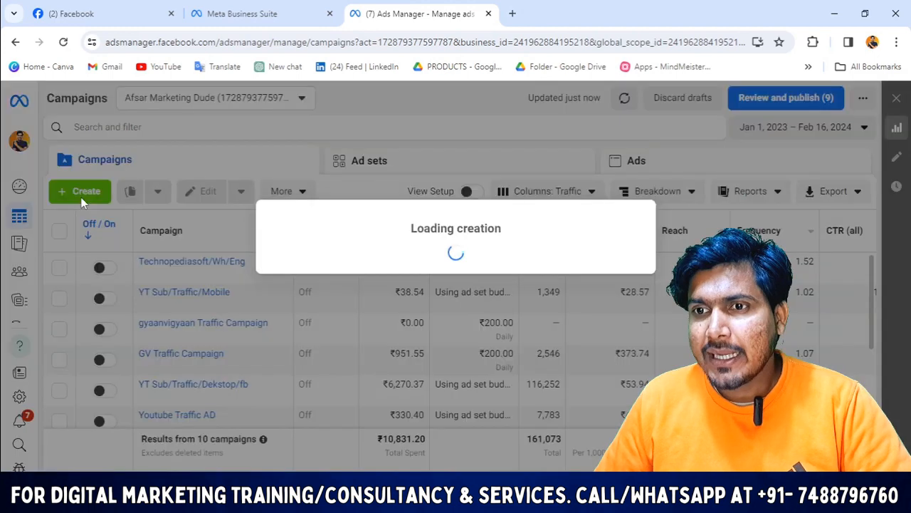
{"action": "scroll", "coordinate": [417, 266], "scroll_direction": "down", "scroll_amount": 2}
{"action": "scroll", "coordinate": [399, 284], "scroll_direction": "up", "scroll_amount": 2}
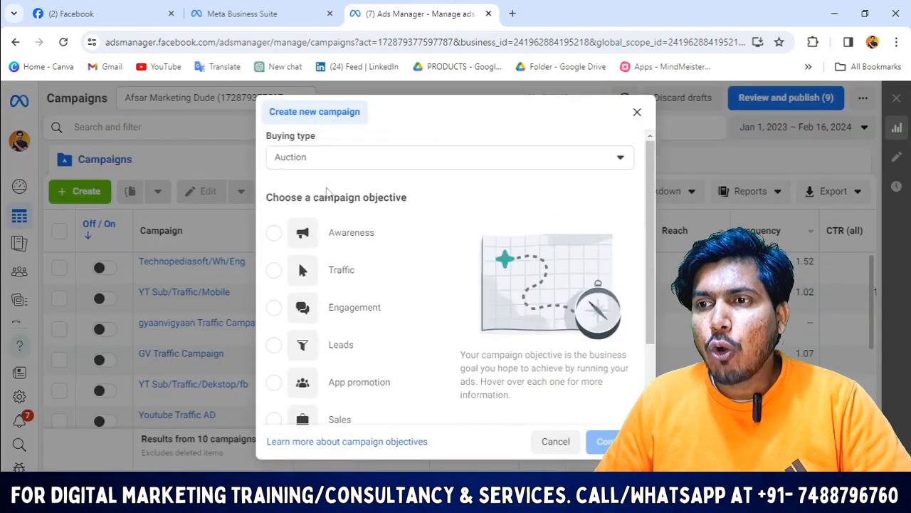
{"action": "left_click", "coordinate": [306, 274]}
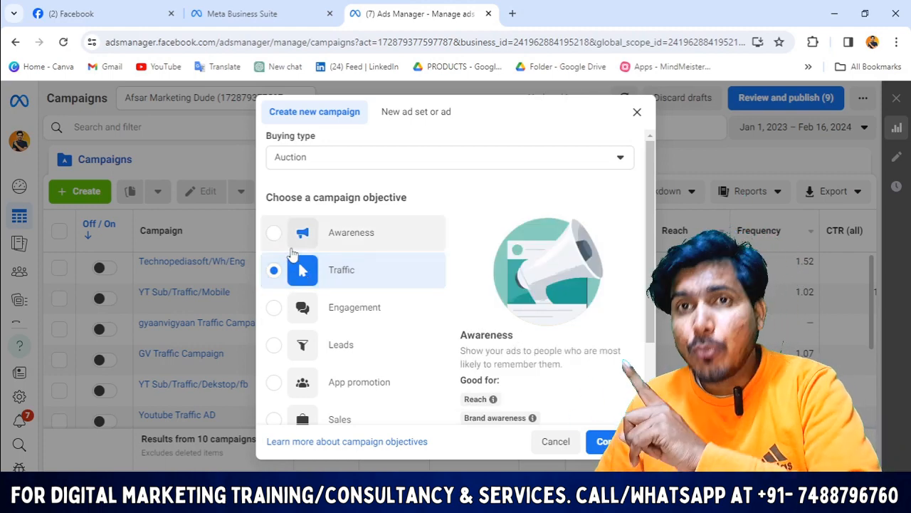
{"action": "scroll", "coordinate": [412, 246], "scroll_direction": "down", "scroll_amount": 2}
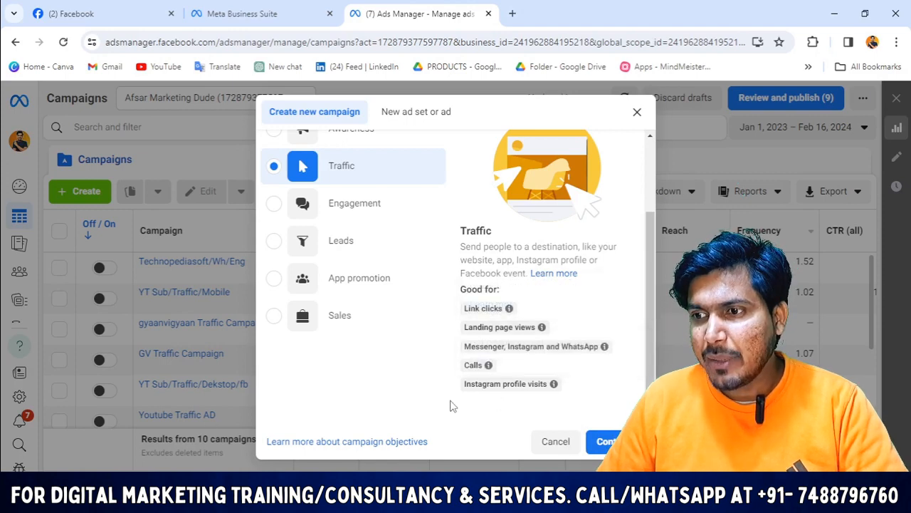
{"action": "mouse_move", "coordinate": [554, 385]}
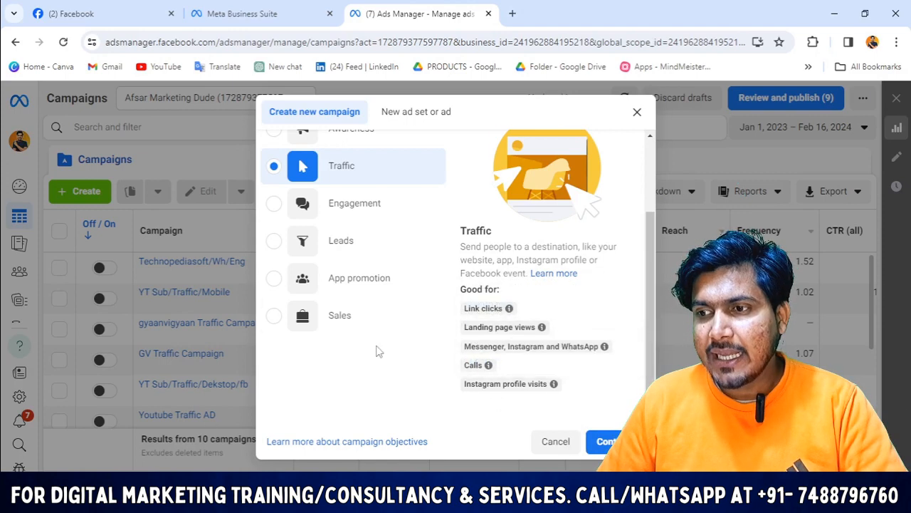
{"action": "left_click", "coordinate": [605, 441]}
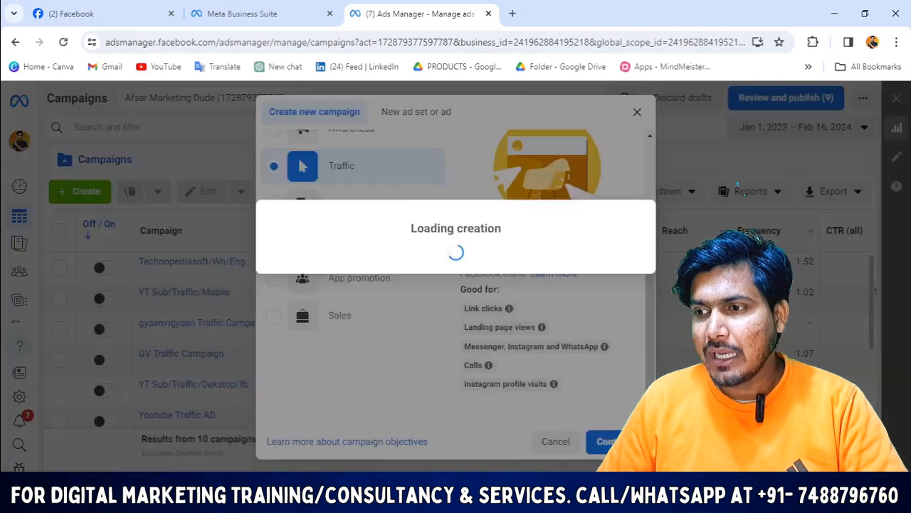
{"action": "left_click", "coordinate": [378, 381]}
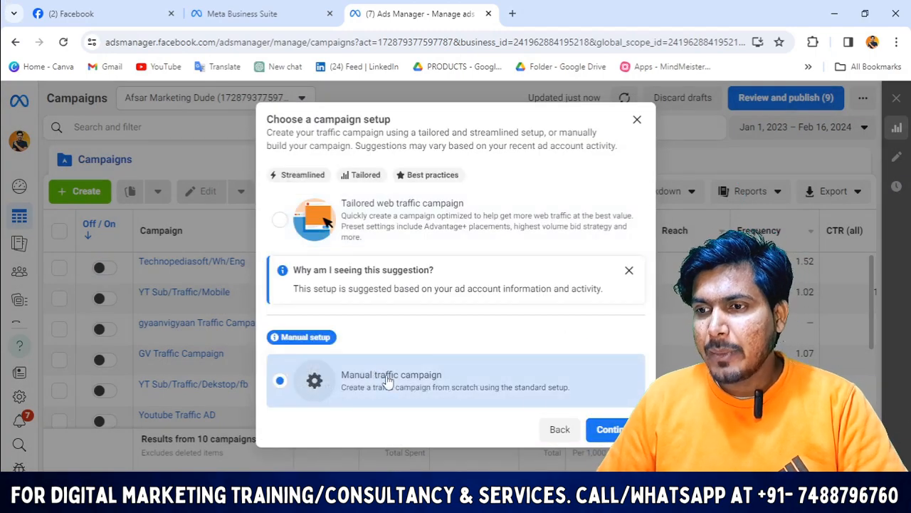
{"action": "left_click", "coordinate": [608, 429]}
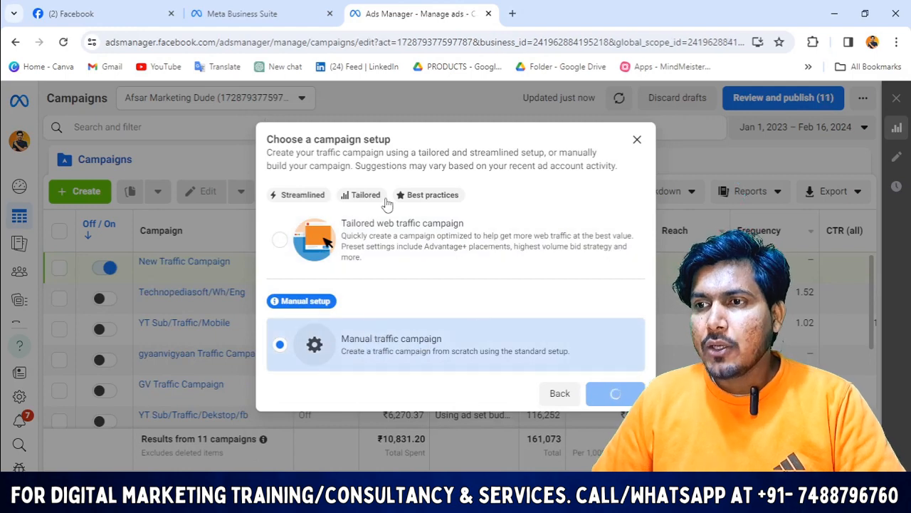
Review the new campaign's settings, from its name and special ad categories to the A/B test and Advantage campaign budget
{"action": "scroll", "coordinate": [390, 253], "scroll_direction": "down", "scroll_amount": 2}
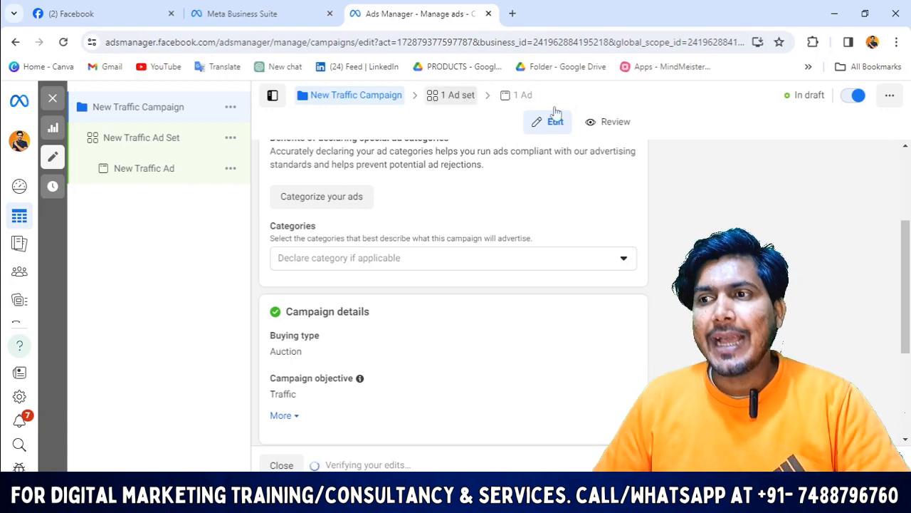
{"action": "scroll", "coordinate": [406, 345], "scroll_direction": "down", "scroll_amount": 3}
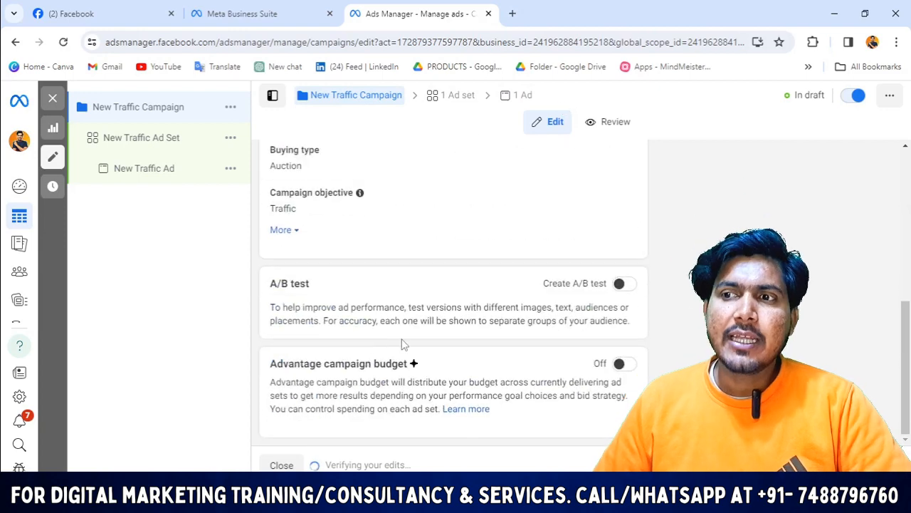
{"action": "scroll", "coordinate": [424, 295], "scroll_direction": "up", "scroll_amount": 5}
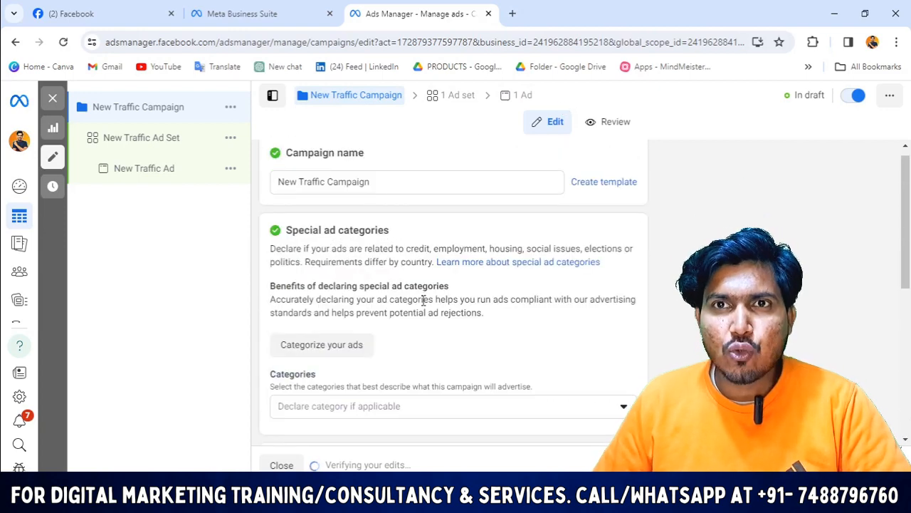
{"action": "scroll", "coordinate": [425, 300], "scroll_direction": "down", "scroll_amount": 5}
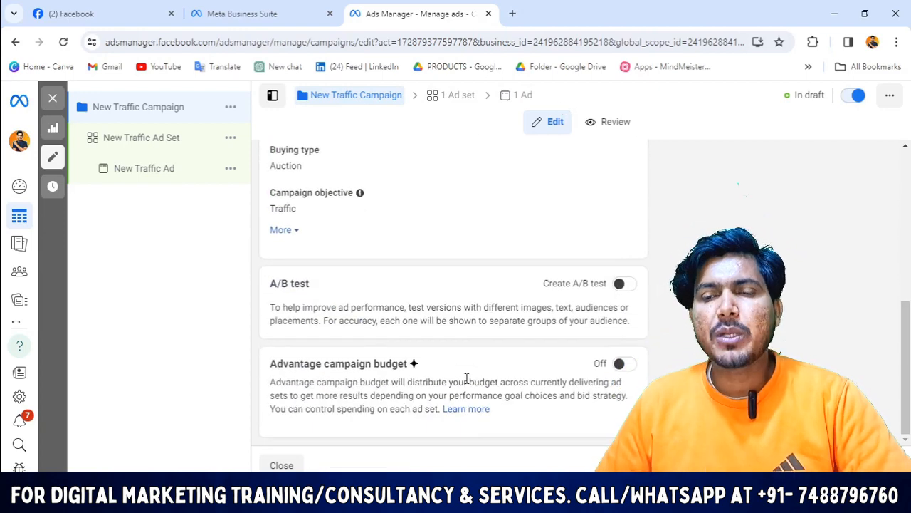
{"action": "scroll", "coordinate": [467, 377], "scroll_direction": "up", "scroll_amount": 5}
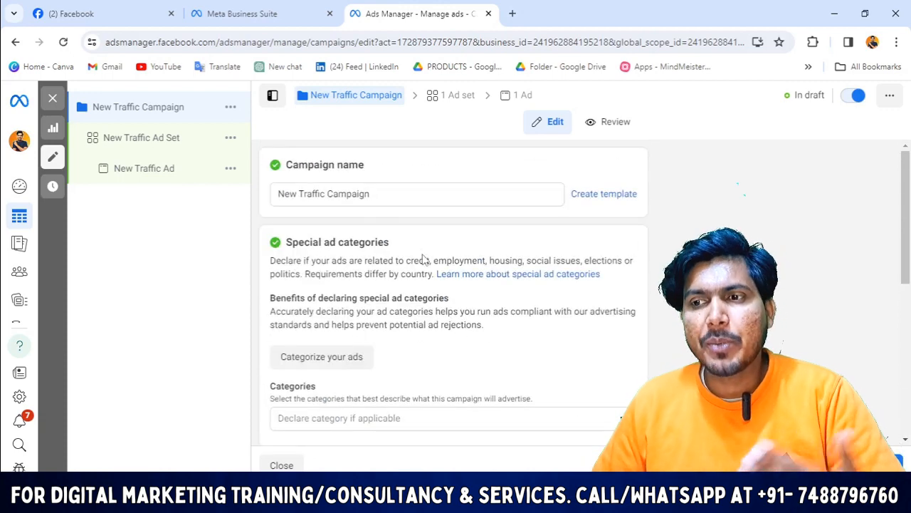
{"action": "scroll", "coordinate": [425, 259], "scroll_direction": "down", "scroll_amount": 5}
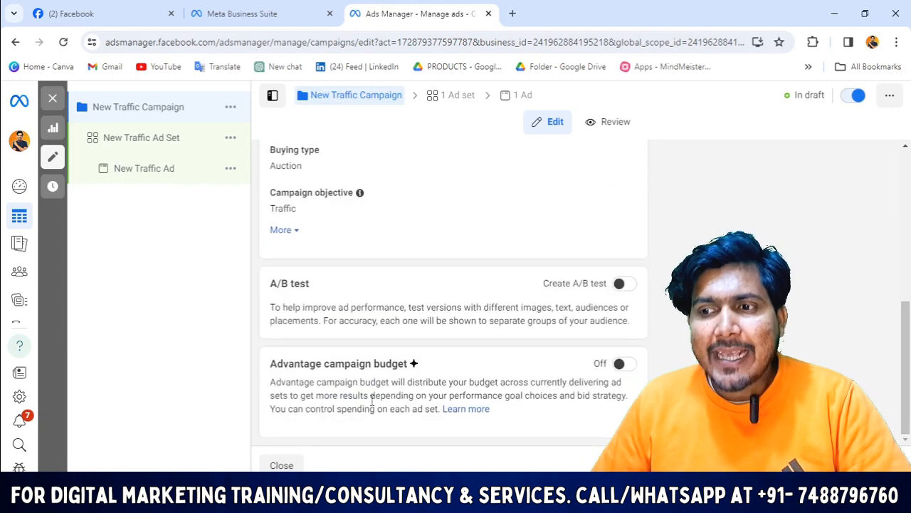
Show the Facebook Ads Course playlist on YouTube, and return to Ads Manager to go over the campaign settings
{"action": "key", "text": "alt+Tab"}
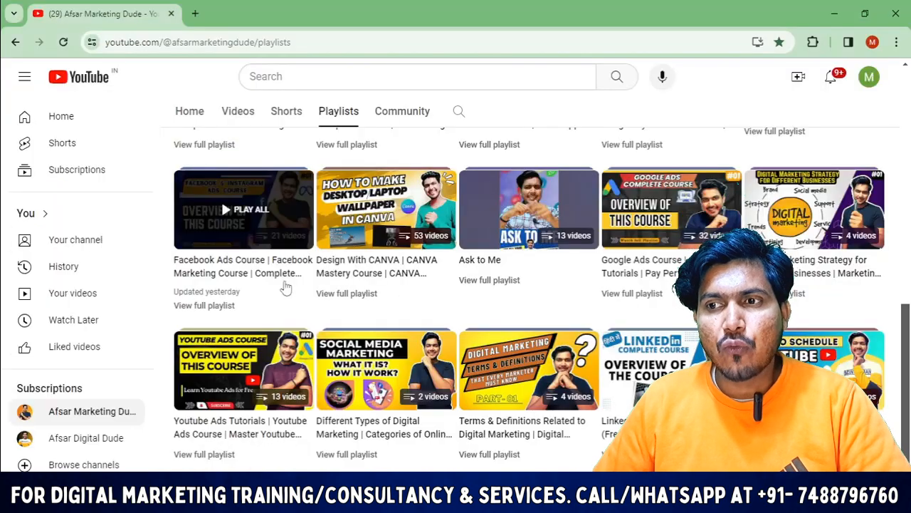
{"action": "key", "text": "alt+Tab"}
{"action": "scroll", "coordinate": [326, 202], "scroll_direction": "up", "scroll_amount": 5}
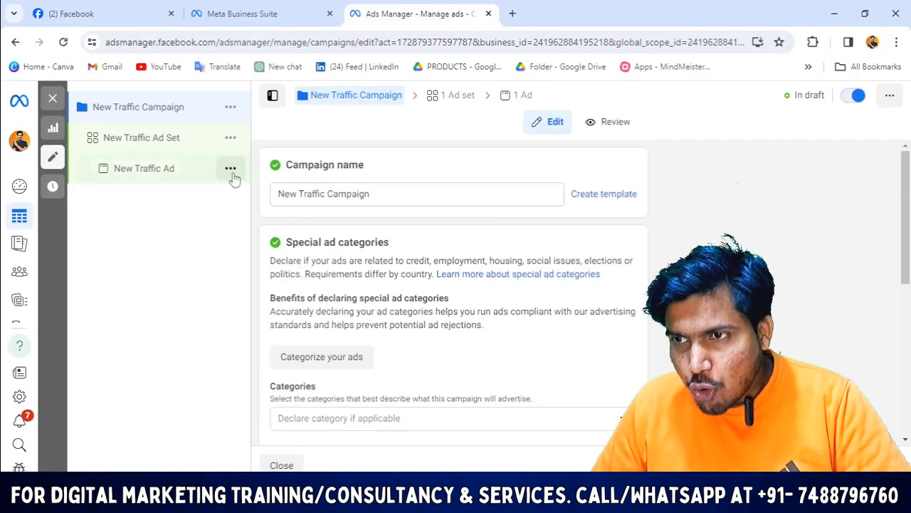
{"action": "scroll", "coordinate": [321, 381], "scroll_direction": "down", "scroll_amount": 4}
{"action": "scroll", "coordinate": [377, 249], "scroll_direction": "down", "scroll_amount": 1}
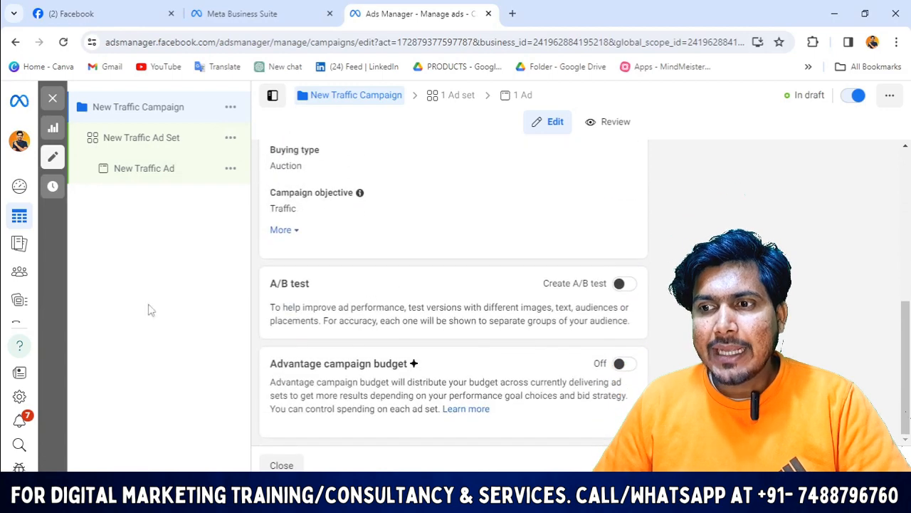
Rename the campaign as "instagram profile visit/photographer/17 feb"
{"action": "scroll", "coordinate": [397, 402], "scroll_direction": "up", "scroll_amount": 6}
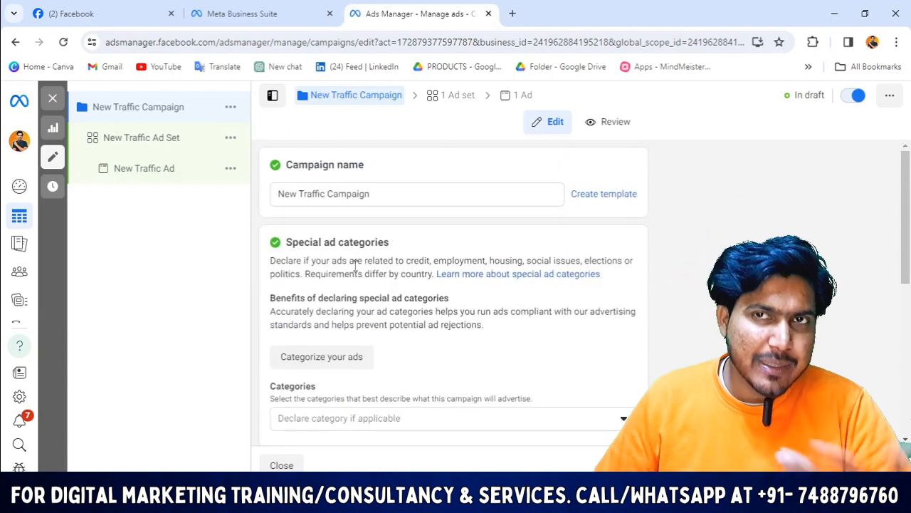
{"action": "triple_click", "coordinate": [395, 195]}
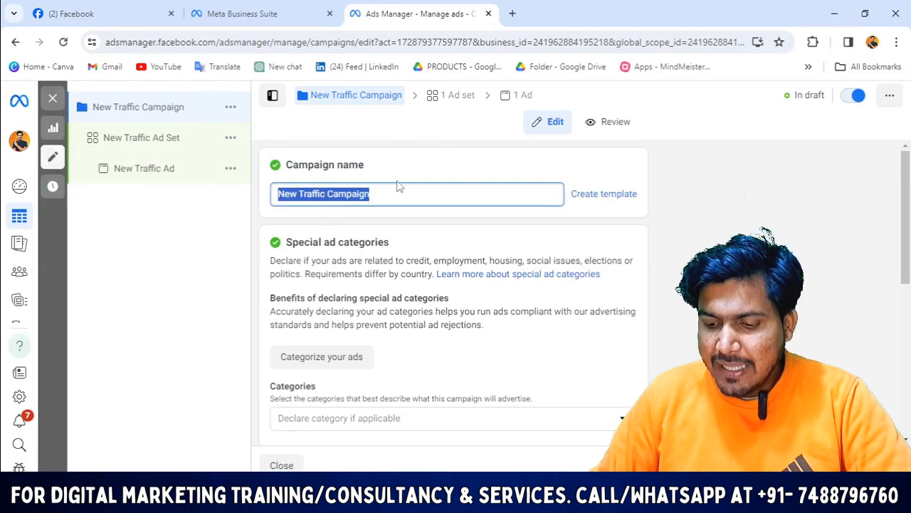
{"action": "type", "text": "instab"}
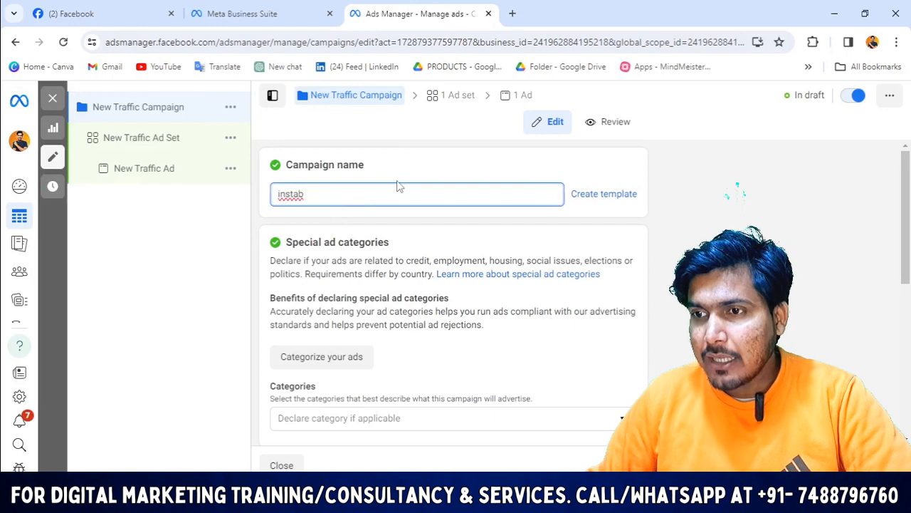
{"action": "key", "text": "BackSpace"}
{"action": "type", "text": "gra "}
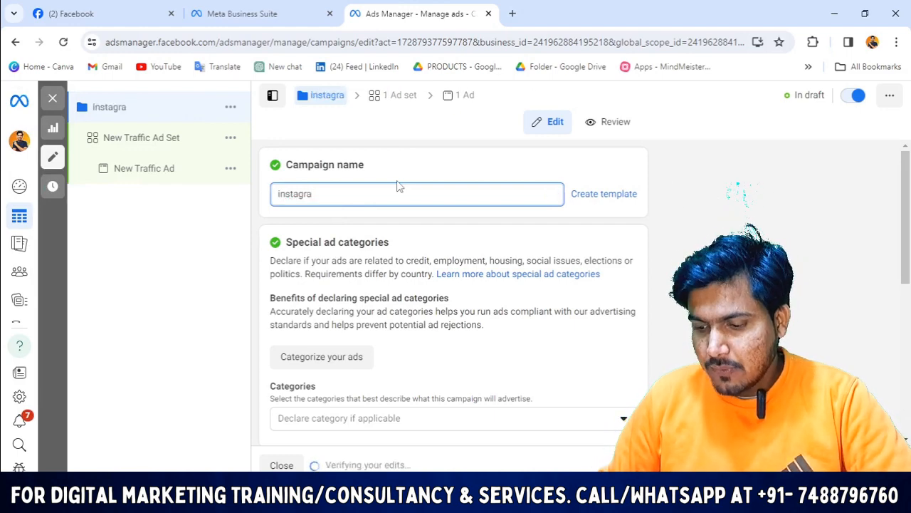
{"action": "type", "text": "m profile"}
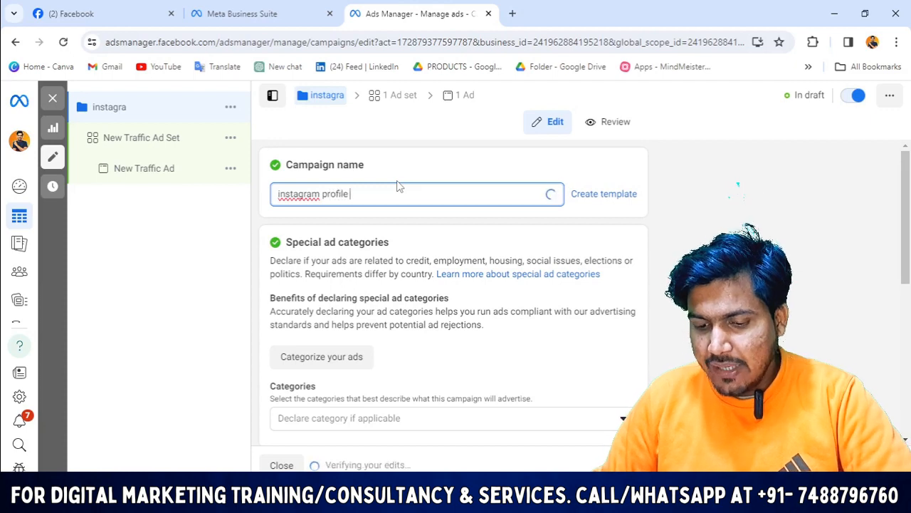
{"action": "type", "text": " visit"}
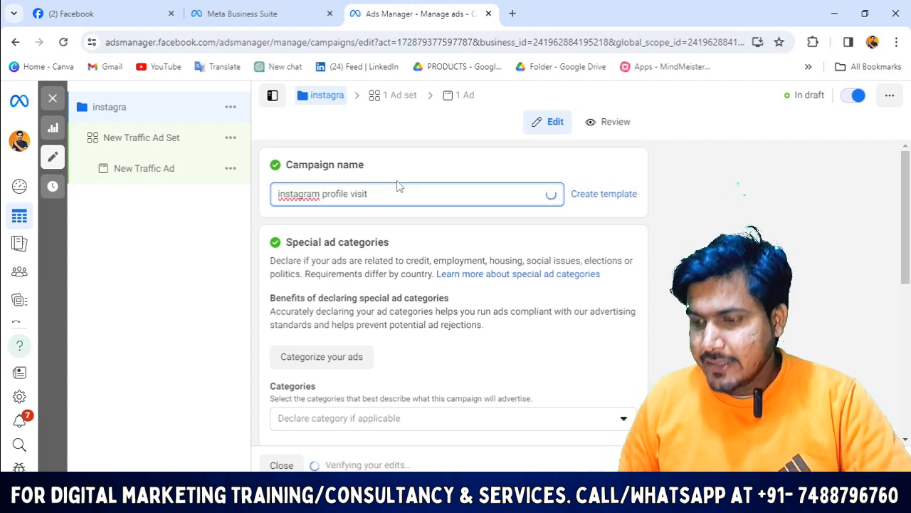
{"action": "type", "text": "/photo"}
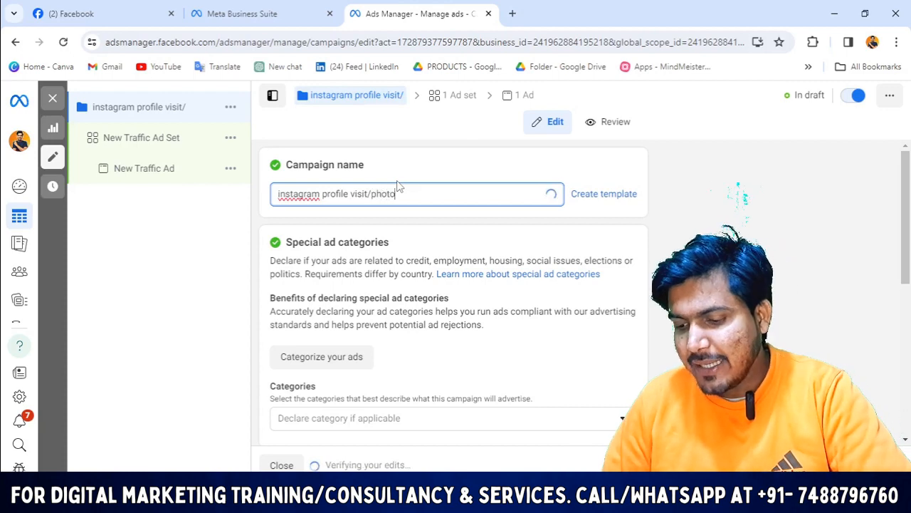
{"action": "type", "text": "graphe"}
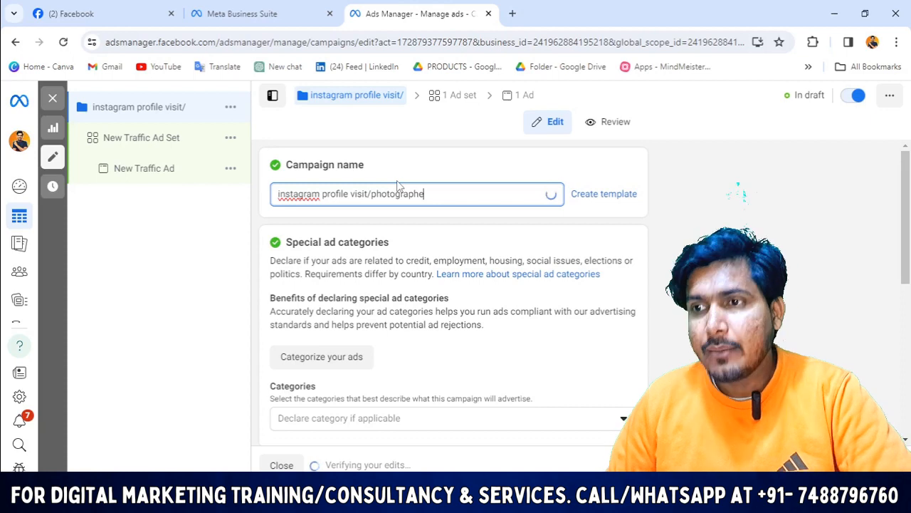
{"action": "type", "text": "r"}
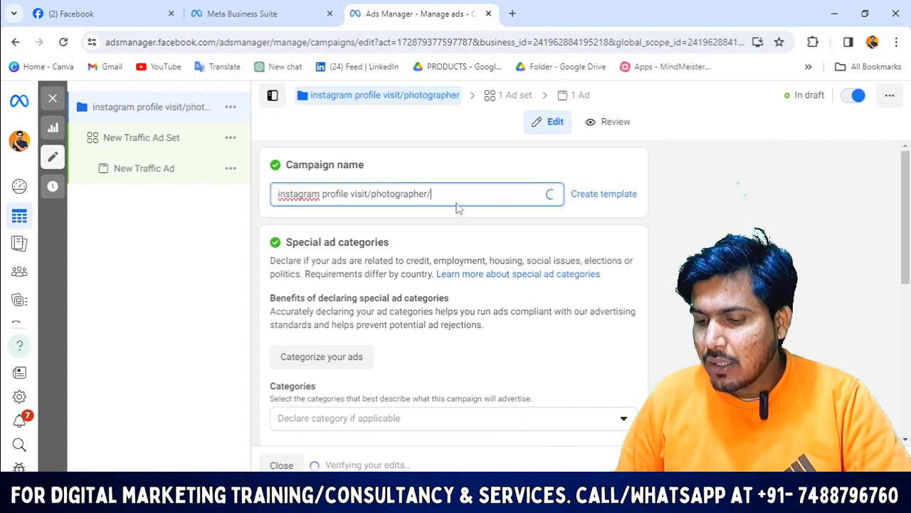
{"action": "type", "text": "/1"}
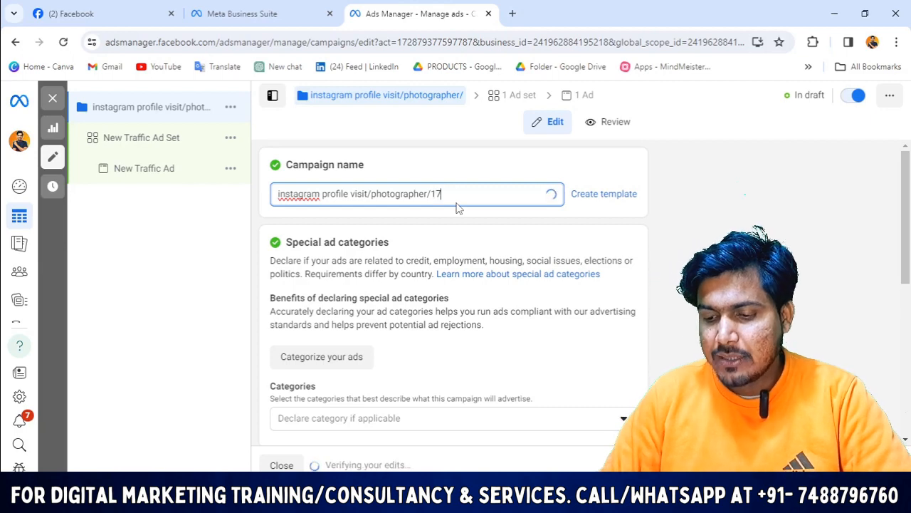
{"action": "type", "text": "7 feb"}
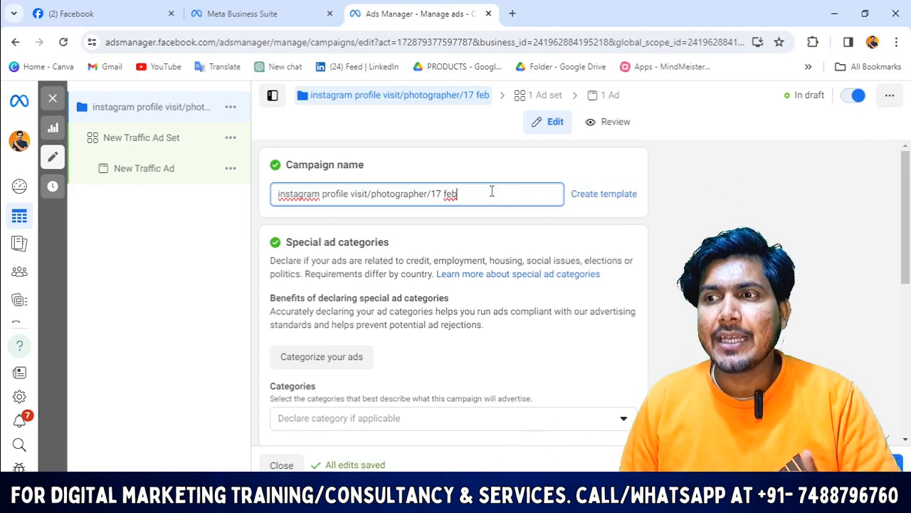
Check the remaining campaign settings and open the campaign's New Traffic Ad Set
{"action": "scroll", "coordinate": [492, 191], "scroll_direction": "down", "scroll_amount": 5}
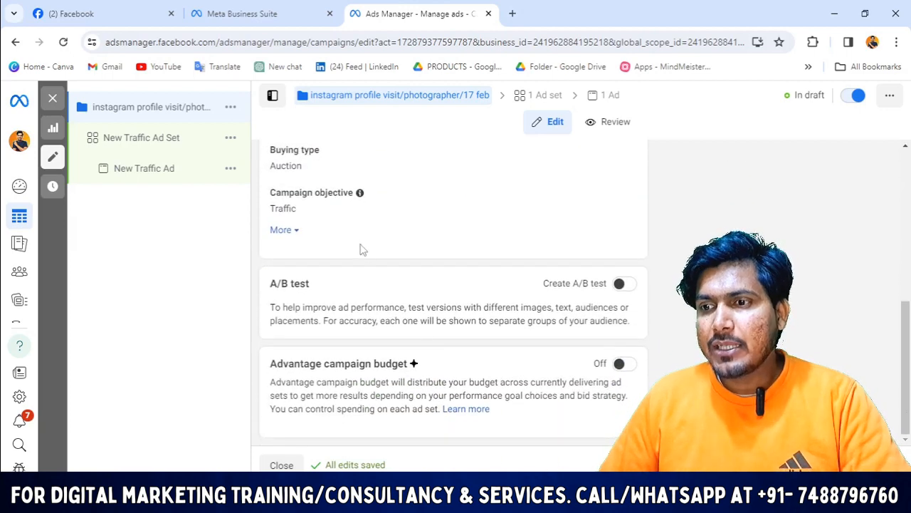
{"action": "scroll", "coordinate": [361, 249], "scroll_direction": "up", "scroll_amount": 5}
{"action": "scroll", "coordinate": [415, 332], "scroll_direction": "down", "scroll_amount": 5}
{"action": "left_click", "coordinate": [531, 98]}
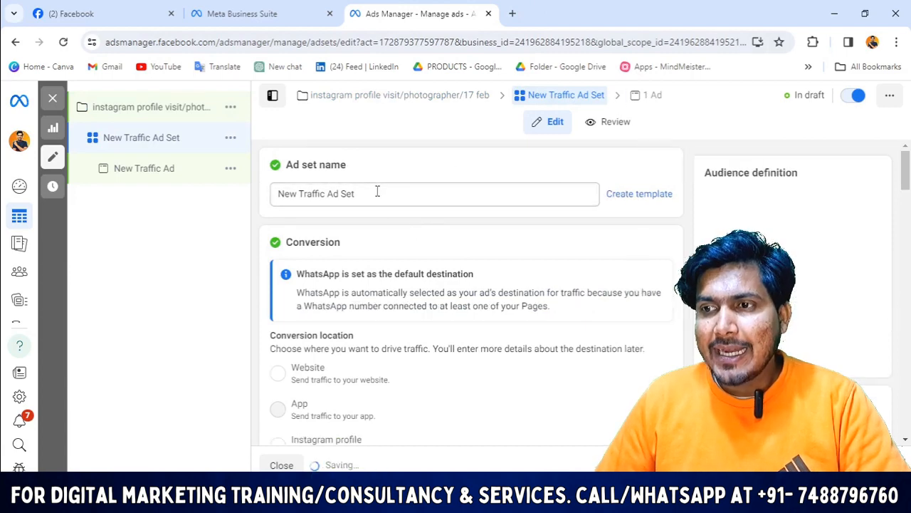
Rename the ad set as "instgram profile visit adset 1"
{"action": "left_click_drag", "start_coordinate": [377, 193], "coordinate": [197, 199]}
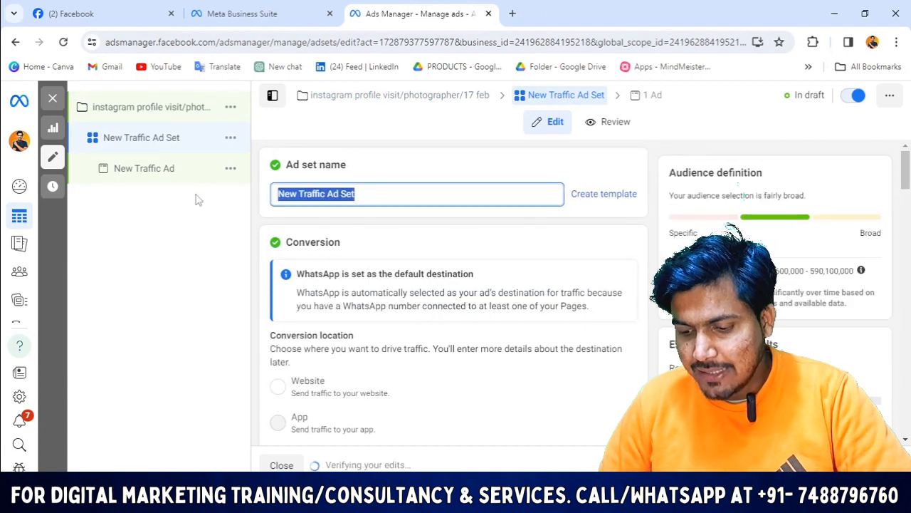
{"action": "key", "text": "BackSpace"}
{"action": "type", "text": "instgram p"}
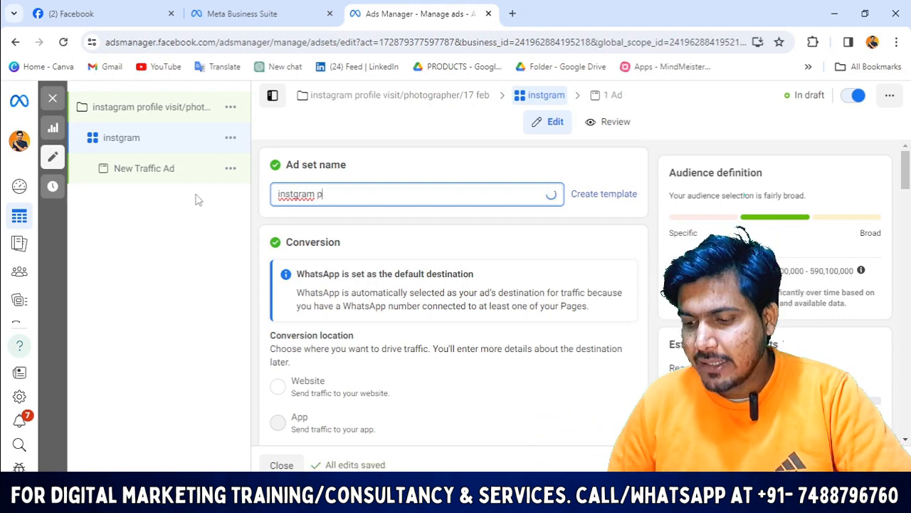
{"action": "type", "text": "rofile visit a"}
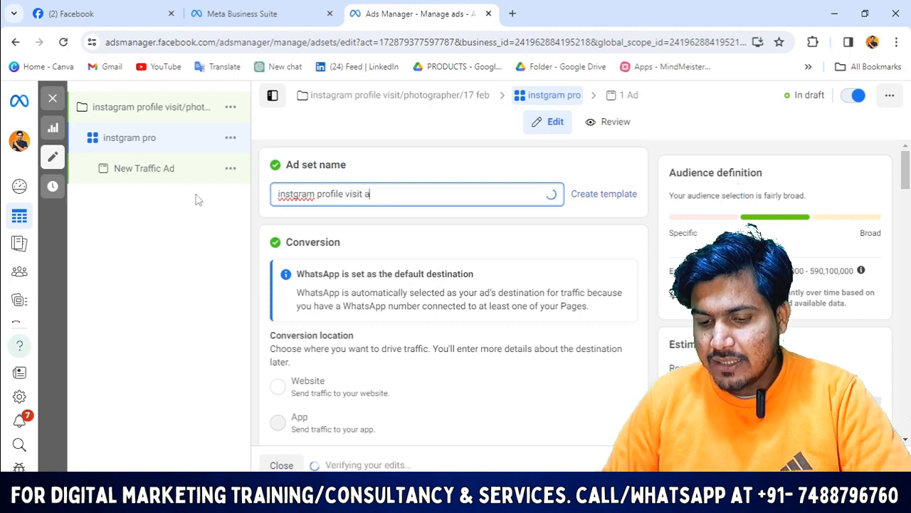
{"action": "type", "text": "dset 1"}
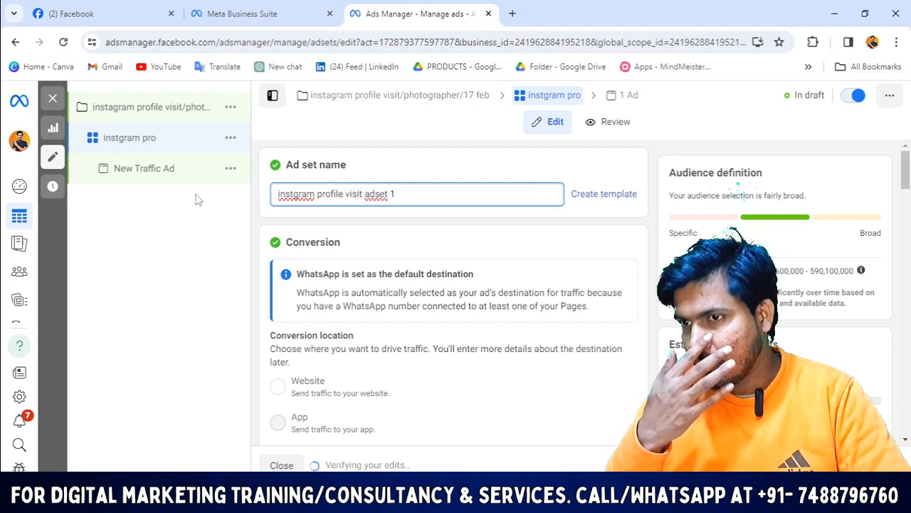
{"action": "left_click", "coordinate": [423, 172]}
Go over the Conversion section and its conversion location choices, from Website and App to Messaging apps and Calls
{"action": "scroll", "coordinate": [463, 185], "scroll_direction": "down", "scroll_amount": 3}
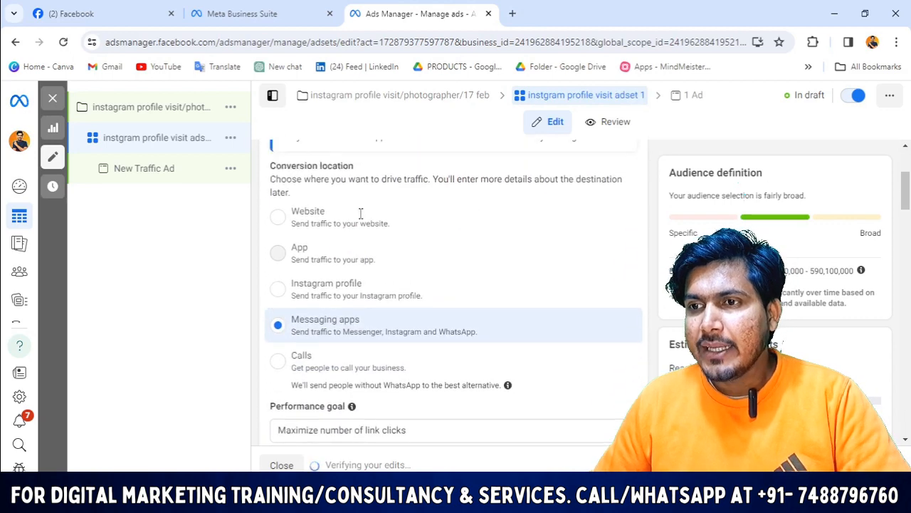
{"action": "scroll", "coordinate": [335, 243], "scroll_direction": "up", "scroll_amount": 2}
{"action": "left_click_drag", "start_coordinate": [354, 272], "coordinate": [272, 276]}
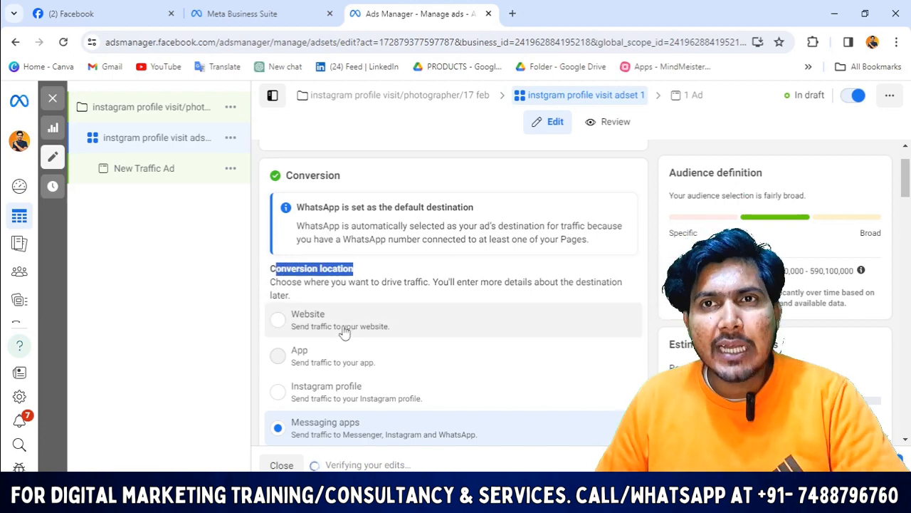
{"action": "scroll", "coordinate": [346, 330], "scroll_direction": "down", "scroll_amount": 1}
{"action": "left_click", "coordinate": [232, 312]}
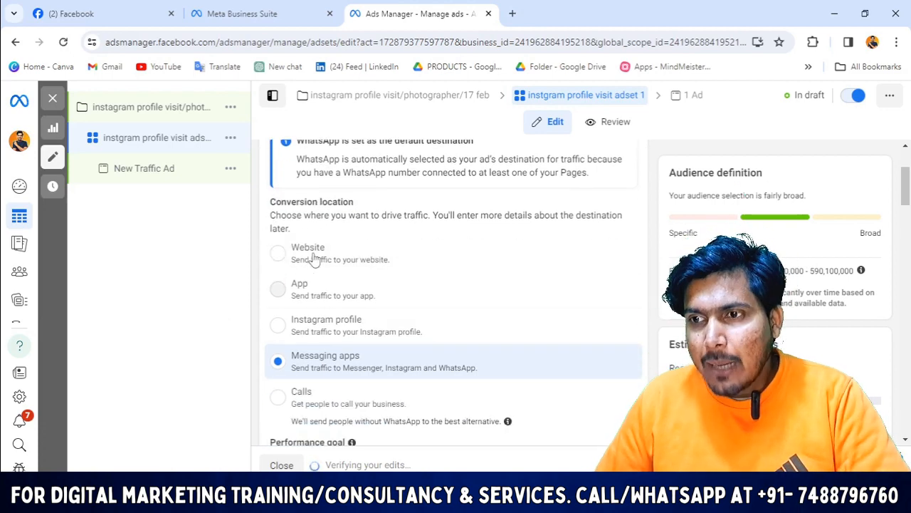
{"action": "scroll", "coordinate": [316, 264], "scroll_direction": "down", "scroll_amount": 1}
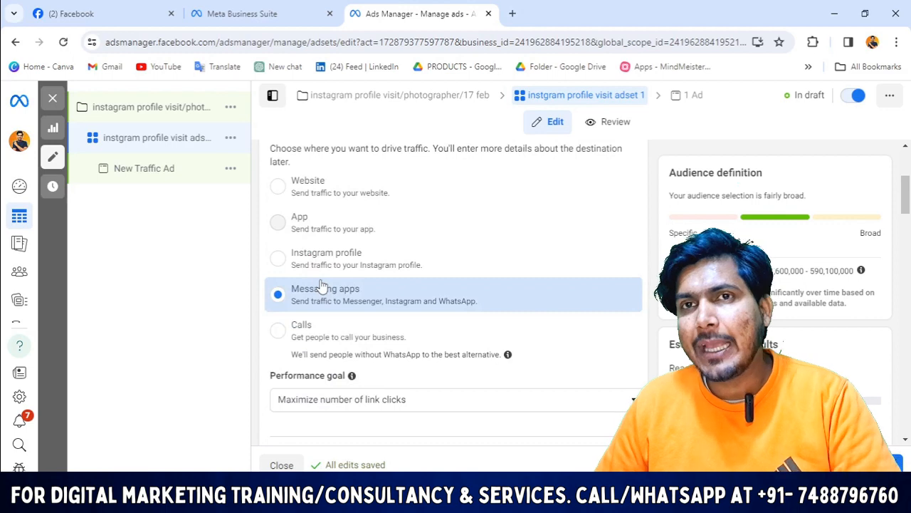
{"action": "scroll", "coordinate": [320, 285], "scroll_direction": "up", "scroll_amount": 1}
{"action": "scroll", "coordinate": [309, 332], "scroll_direction": "down", "scroll_amount": 1}
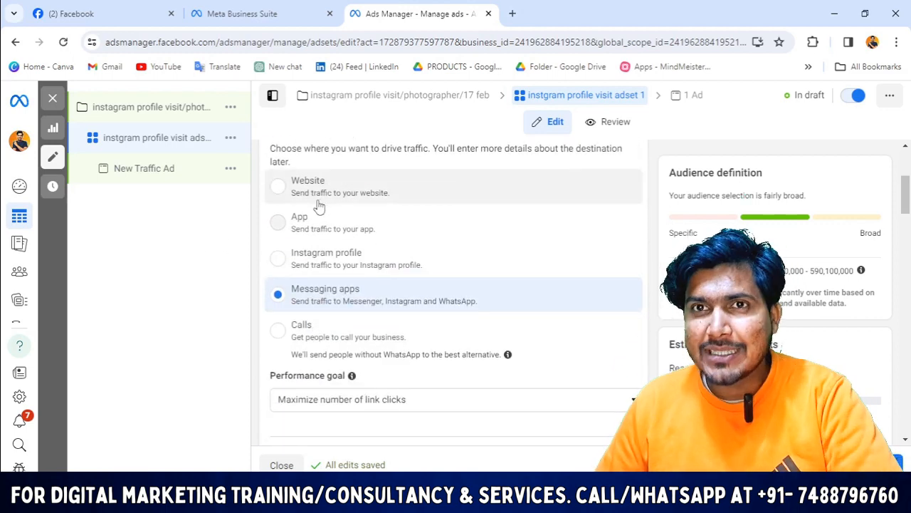
{"action": "mouse_move", "coordinate": [310, 235]}
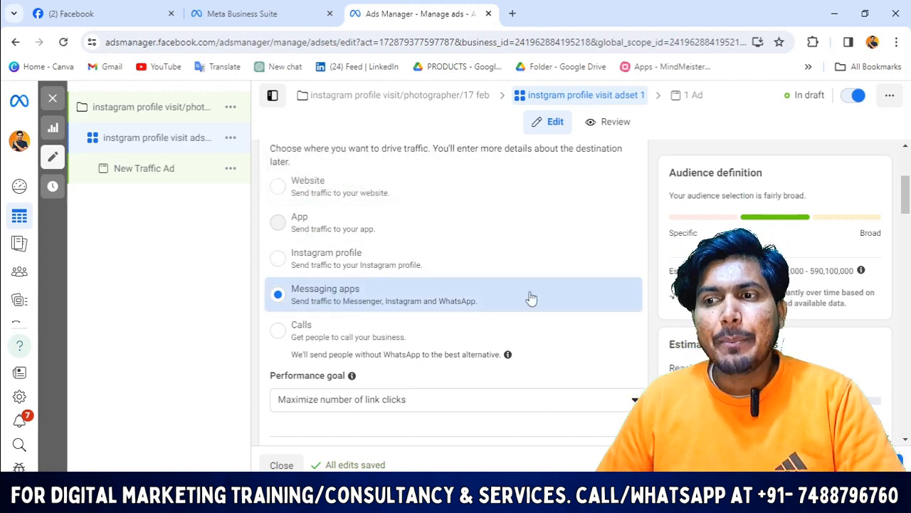
Set the ad set's conversion location to Instagram profile
{"action": "scroll", "coordinate": [342, 321], "scroll_direction": "down", "scroll_amount": 2}
{"action": "scroll", "coordinate": [350, 278], "scroll_direction": "up", "scroll_amount": 1}
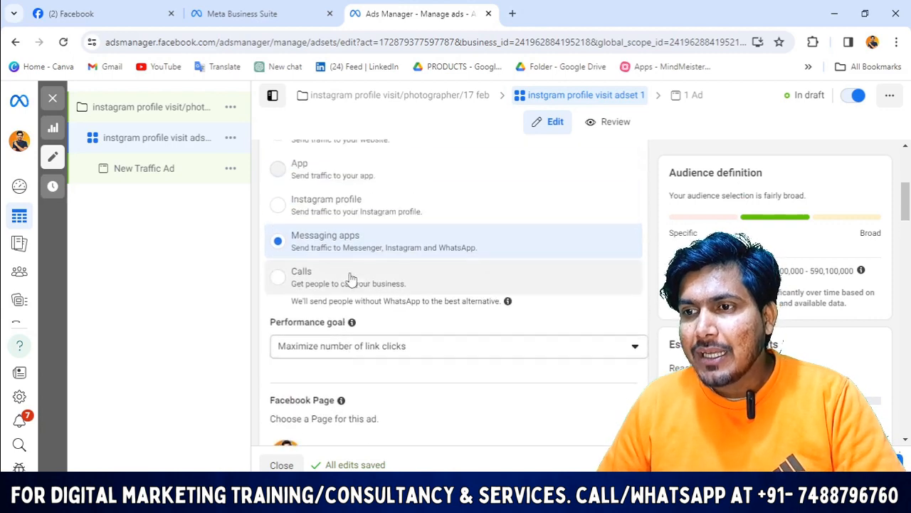
{"action": "scroll", "coordinate": [351, 278], "scroll_direction": "up", "scroll_amount": 1}
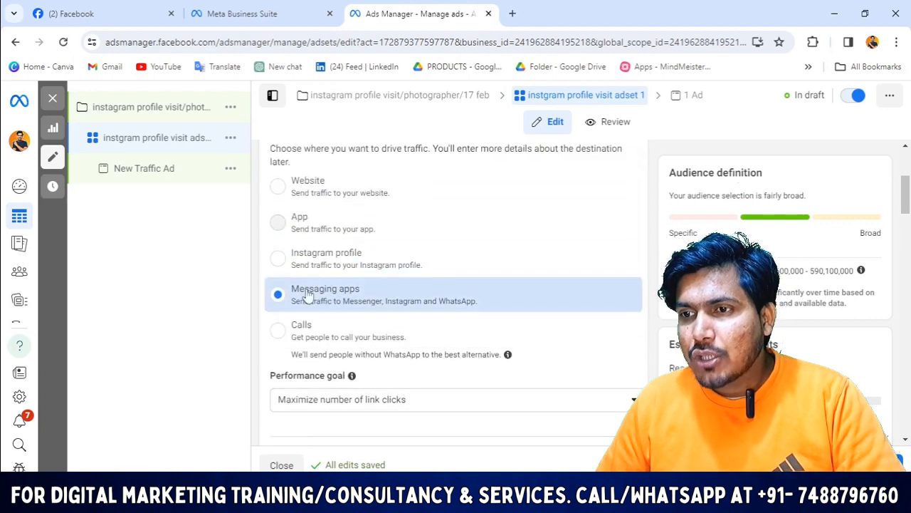
{"action": "left_click", "coordinate": [278, 268]}
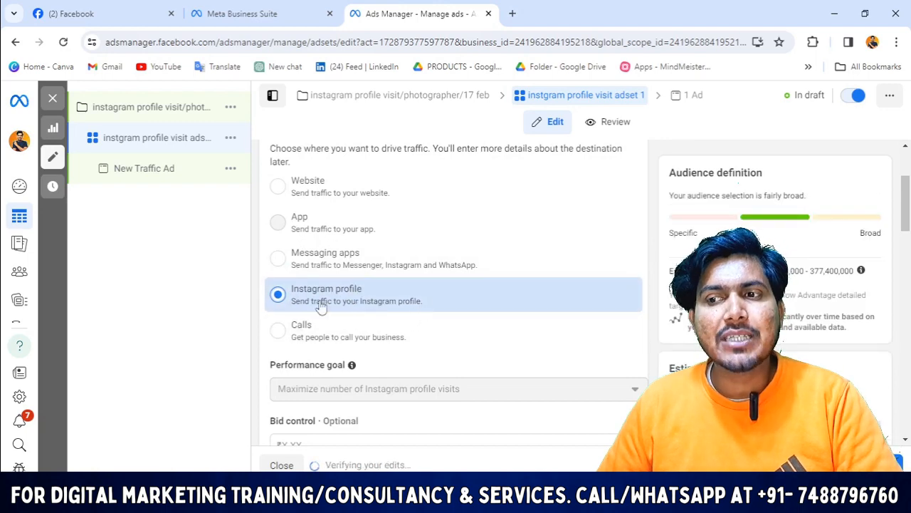
Set the ad set's daily budget to ₹500
{"action": "scroll", "coordinate": [399, 300], "scroll_direction": "down", "scroll_amount": 2}
{"action": "scroll", "coordinate": [400, 302], "scroll_direction": "down", "scroll_amount": 1}
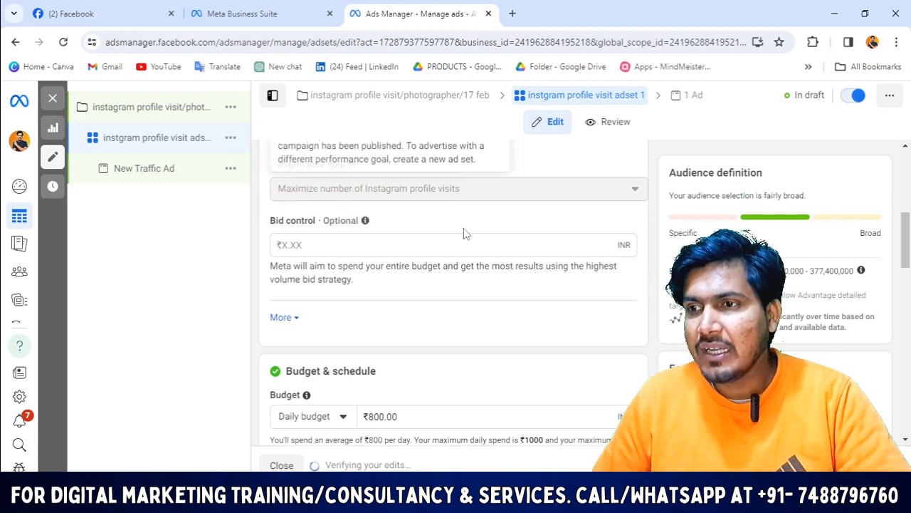
{"action": "scroll", "coordinate": [464, 232], "scroll_direction": "down", "scroll_amount": 1}
{"action": "scroll", "coordinate": [451, 285], "scroll_direction": "down", "scroll_amount": 2}
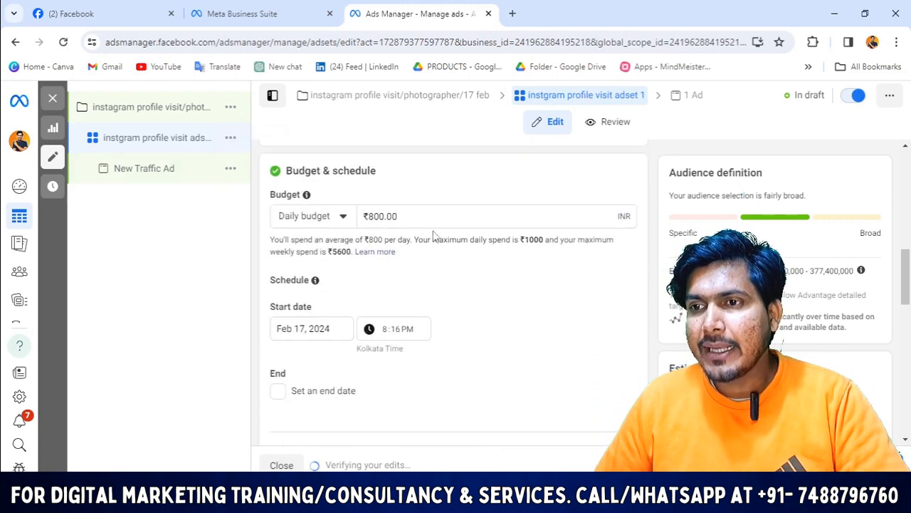
{"action": "left_click_drag", "start_coordinate": [399, 216], "coordinate": [285, 221]}
{"action": "type", "text": "5"}
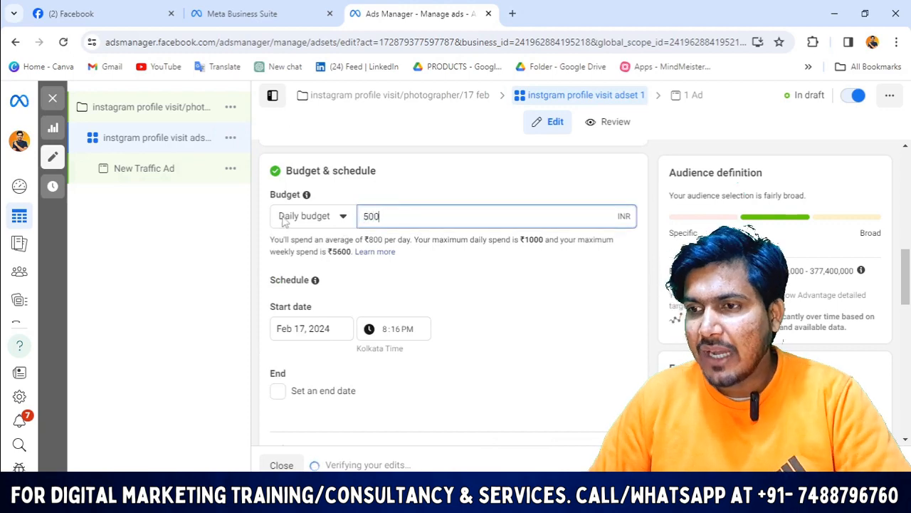
{"action": "type", "text": "00"}
Dismiss the budget scheduling suggestion in the ad set's schedule options
{"action": "scroll", "coordinate": [356, 249], "scroll_direction": "down", "scroll_amount": 3}
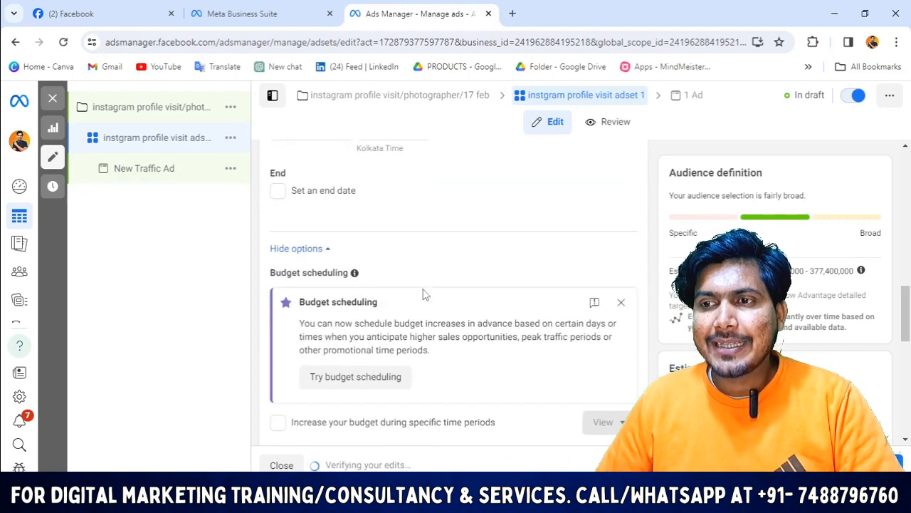
{"action": "scroll", "coordinate": [413, 271], "scroll_direction": "down", "scroll_amount": 1}
{"action": "scroll", "coordinate": [633, 293], "scroll_direction": "up", "scroll_amount": 1}
{"action": "scroll", "coordinate": [633, 271], "scroll_direction": "down", "scroll_amount": 1}
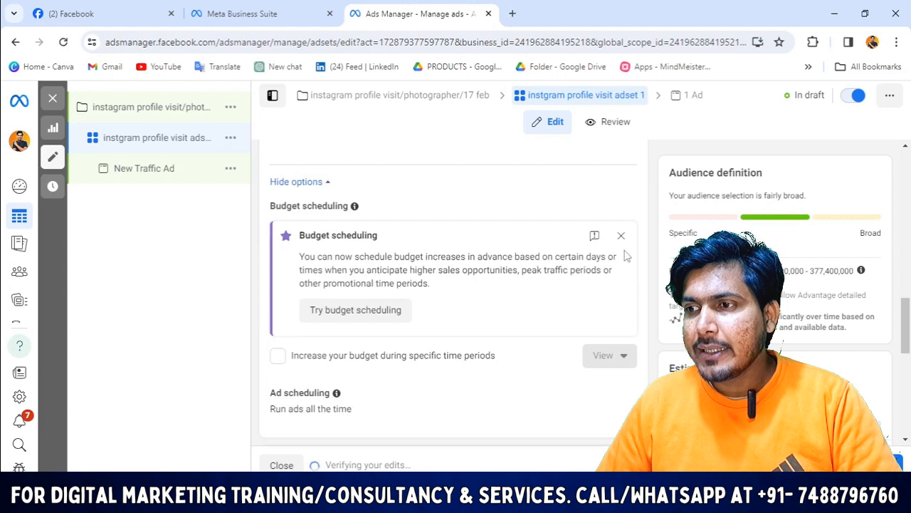
{"action": "left_click", "coordinate": [621, 236]}
Expand the additional audience controls and switch the ad set from Advantage+ audience to the original audience options
{"action": "scroll", "coordinate": [453, 290], "scroll_direction": "down", "scroll_amount": 2}
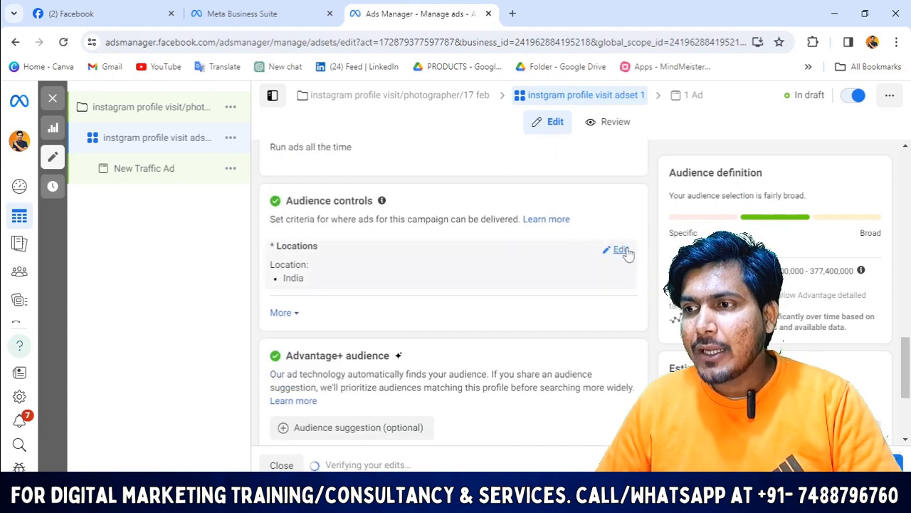
{"action": "scroll", "coordinate": [464, 320], "scroll_direction": "down", "scroll_amount": 2}
{"action": "scroll", "coordinate": [299, 242], "scroll_direction": "up", "scroll_amount": 1}
{"action": "left_click", "coordinate": [281, 265]}
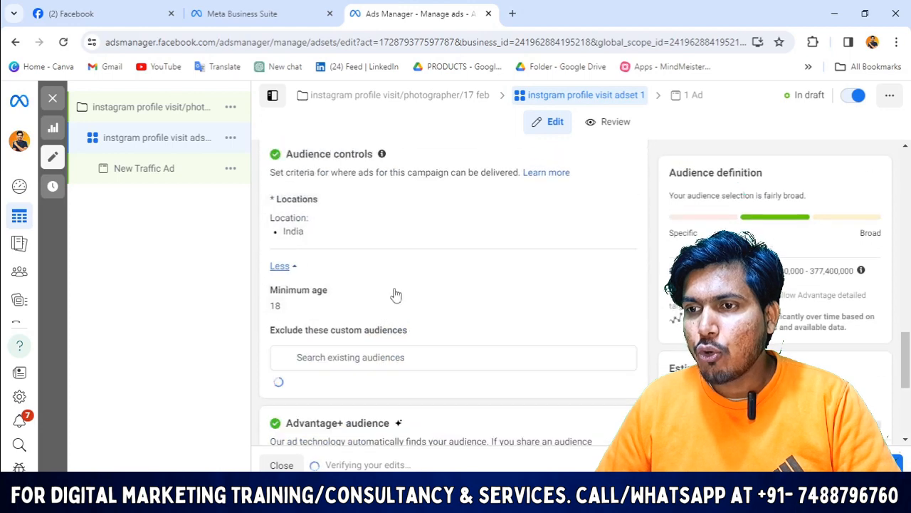
{"action": "scroll", "coordinate": [301, 342], "scroll_direction": "down", "scroll_amount": 1}
{"action": "scroll", "coordinate": [314, 313], "scroll_direction": "down", "scroll_amount": 2}
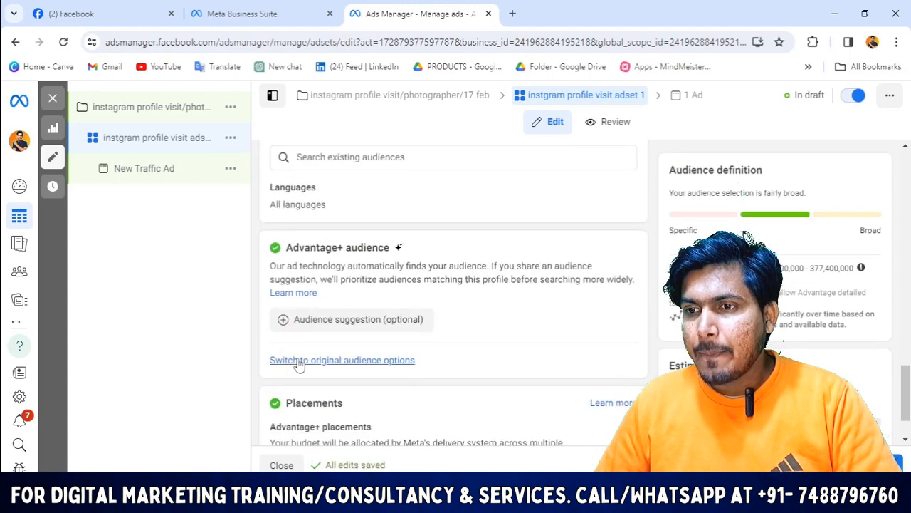
{"action": "left_click", "coordinate": [297, 360]}
{"action": "left_click", "coordinate": [434, 319]}
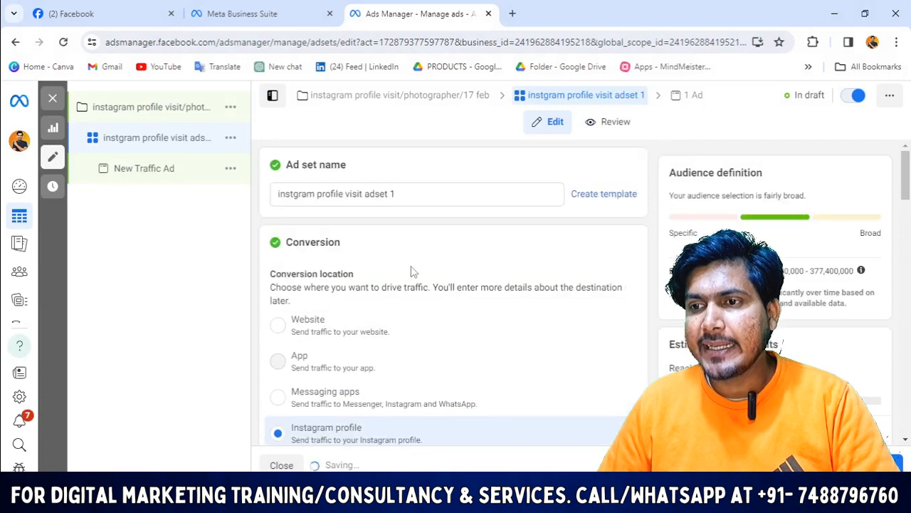
Show the ad set's custom audience settings, and look through the course playlists on the YouTube channel
{"action": "scroll", "coordinate": [541, 278], "scroll_direction": "down", "scroll_amount": 15}
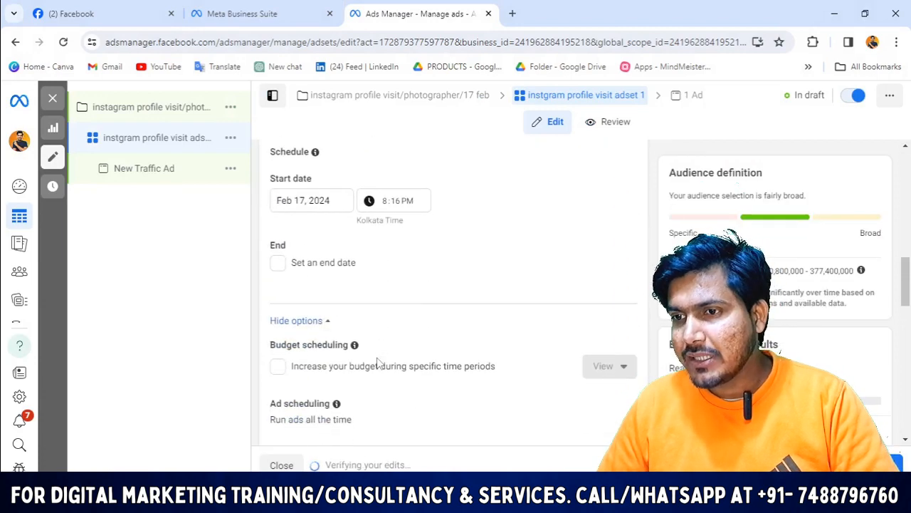
{"action": "scroll", "coordinate": [430, 297], "scroll_direction": "down", "scroll_amount": 5}
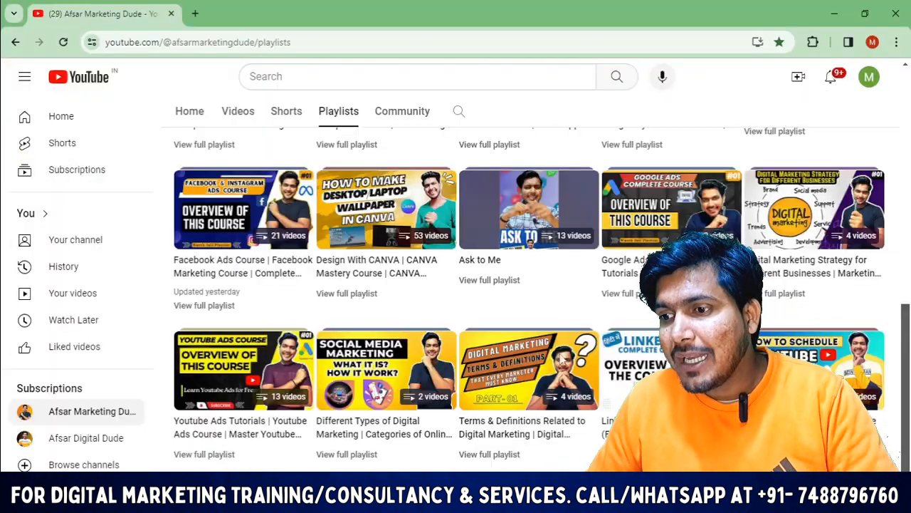
{"action": "scroll", "coordinate": [363, 341], "scroll_direction": "up", "scroll_amount": 6}
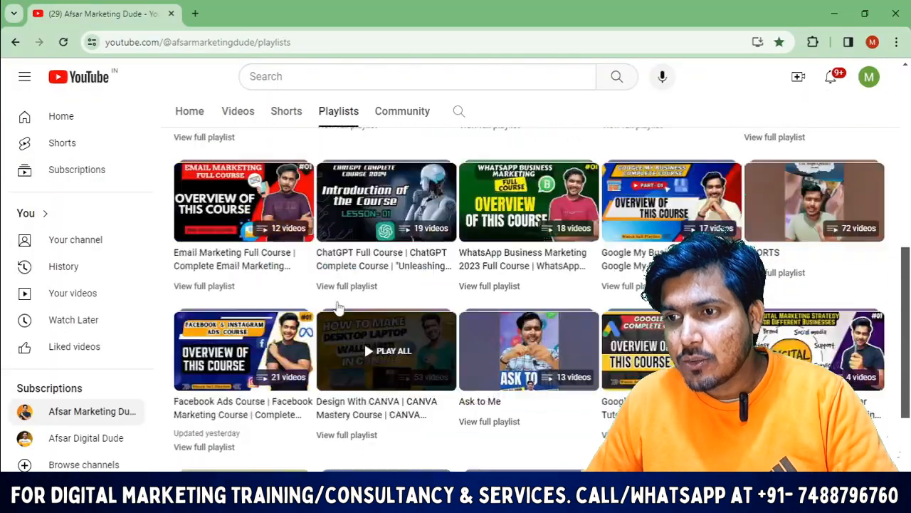
{"action": "scroll", "coordinate": [217, 407], "scroll_direction": "down", "scroll_amount": 6}
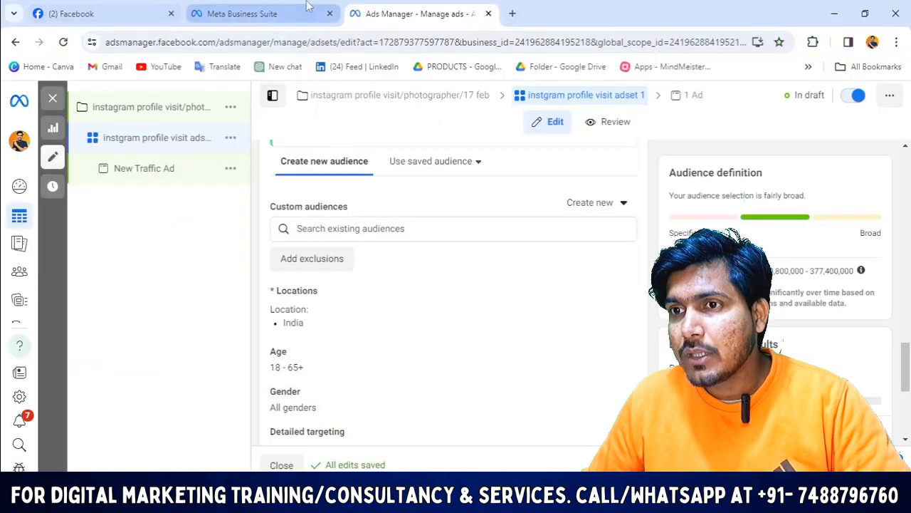
Switch to Meta Business Suite, open the Audiences page of Ads Manager and start creating a custom audience
{"action": "left_click", "coordinate": [256, 13]}
{"action": "scroll", "coordinate": [260, 242], "scroll_direction": "up", "scroll_amount": 3}
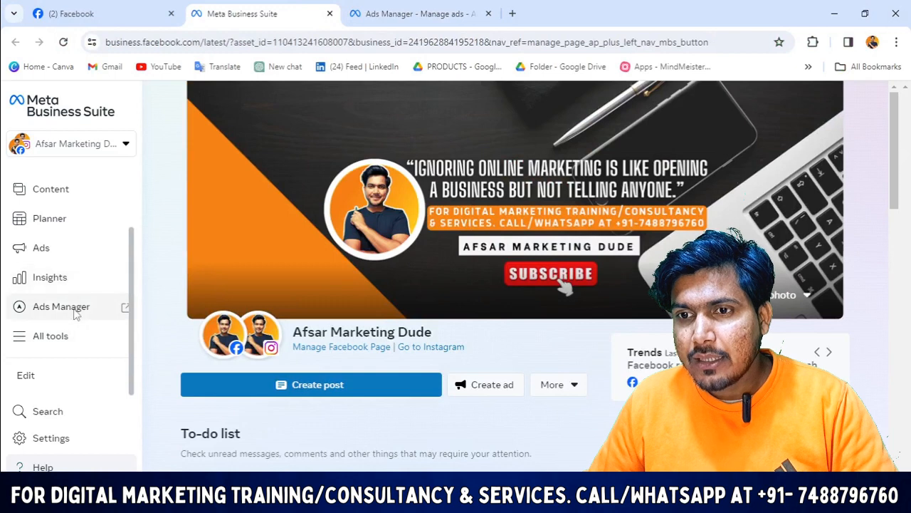
{"action": "left_click", "coordinate": [76, 313]}
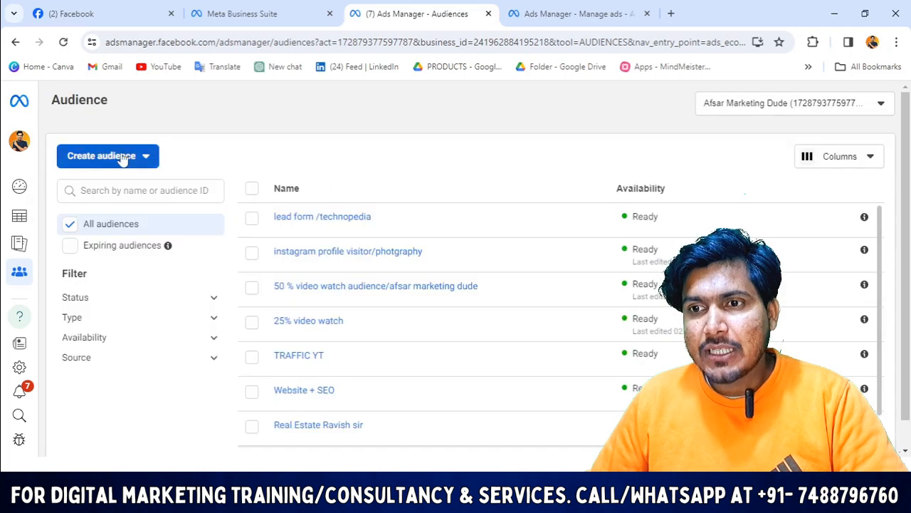
{"action": "left_click", "coordinate": [128, 158]}
{"action": "left_click", "coordinate": [110, 194]}
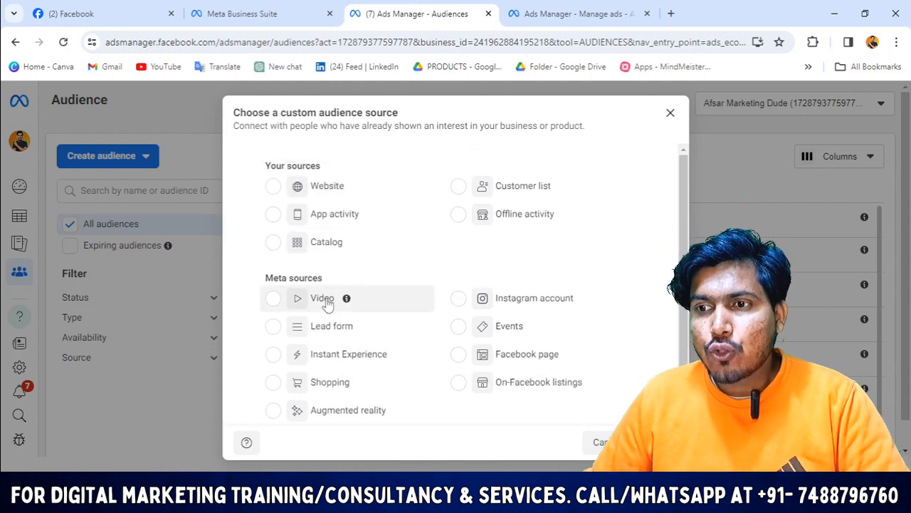
Examine the available custom audience sources, and show the related course playlists on YouTube in between
{"action": "scroll", "coordinate": [346, 285], "scroll_direction": "down", "scroll_amount": 1}
{"action": "scroll", "coordinate": [346, 240], "scroll_direction": "up", "scroll_amount": 1}
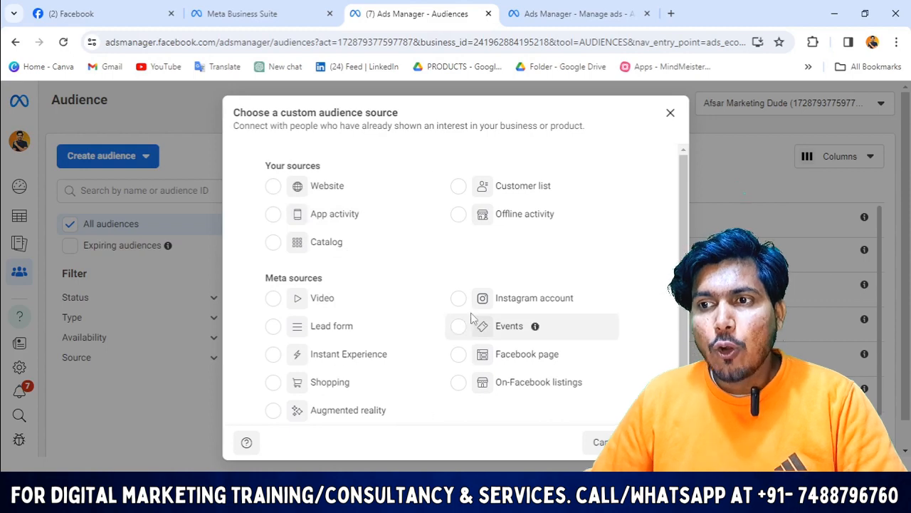
{"action": "scroll", "coordinate": [475, 342], "scroll_direction": "down", "scroll_amount": 1}
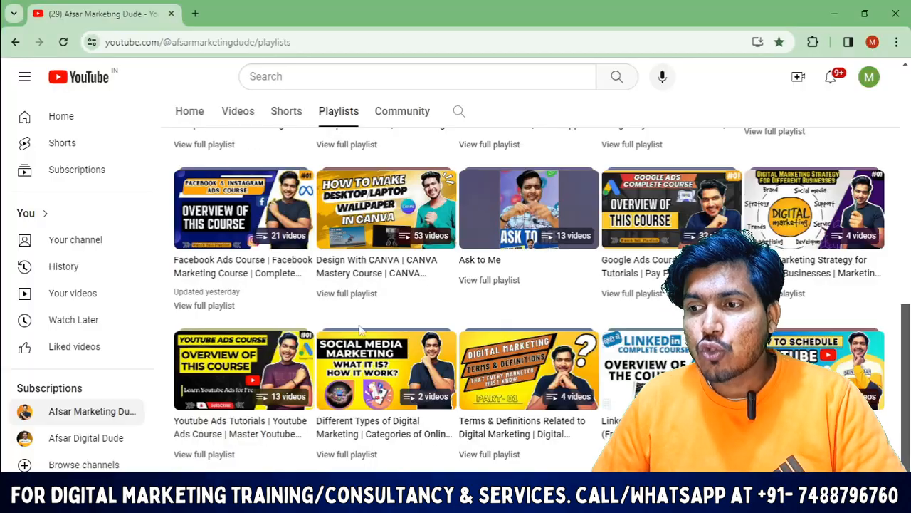
{"action": "scroll", "coordinate": [220, 289], "scroll_direction": "up", "scroll_amount": 5}
{"action": "scroll", "coordinate": [221, 290], "scroll_direction": "down", "scroll_amount": 4}
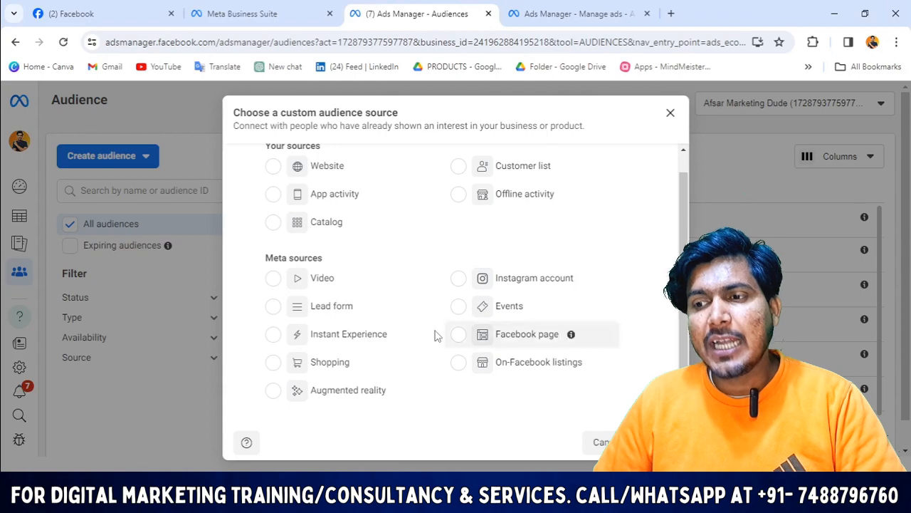
{"action": "scroll", "coordinate": [470, 299], "scroll_direction": "up", "scroll_amount": 1}
{"action": "scroll", "coordinate": [460, 264], "scroll_direction": "down", "scroll_amount": 1}
{"action": "scroll", "coordinate": [456, 272], "scroll_direction": "up", "scroll_amount": 1}
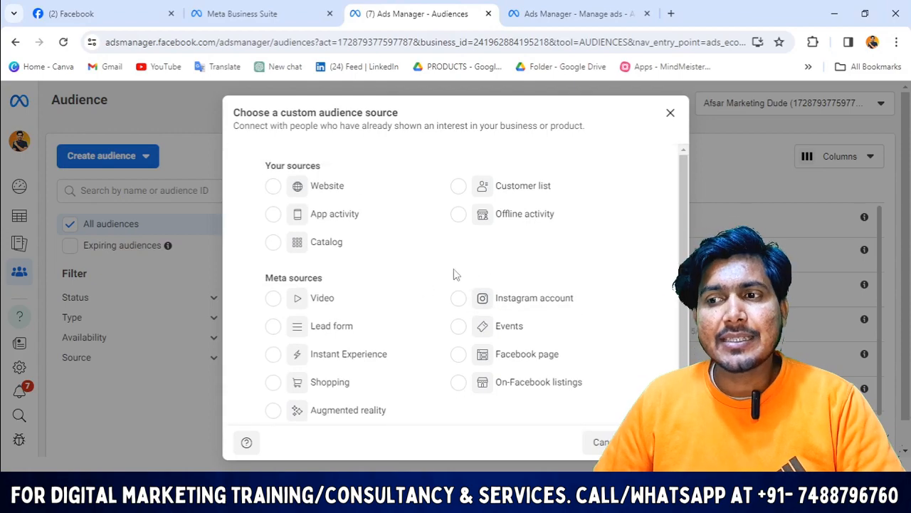
Return to the draft ad set in Ads Manager and bring up its custom audience settings
{"action": "left_click", "coordinate": [580, 14]}
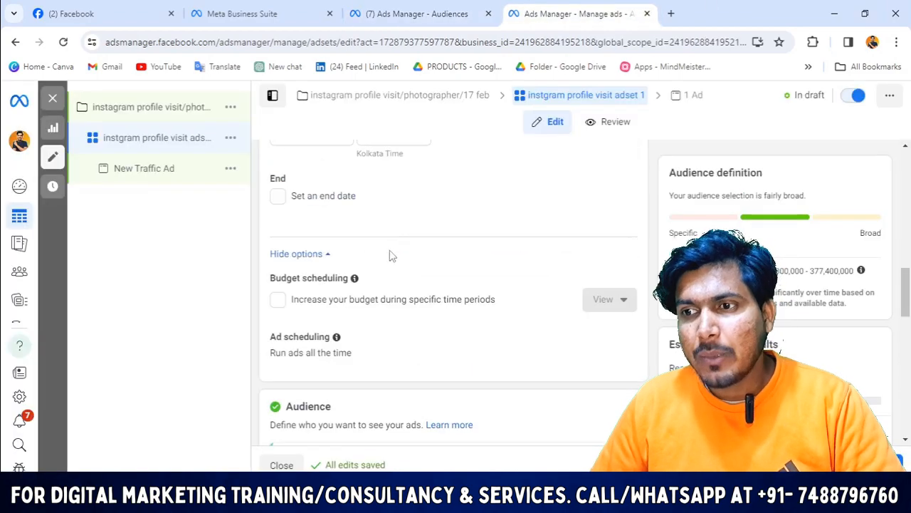
{"action": "scroll", "coordinate": [391, 254], "scroll_direction": "down", "scroll_amount": 5}
{"action": "scroll", "coordinate": [378, 271], "scroll_direction": "down", "scroll_amount": 3}
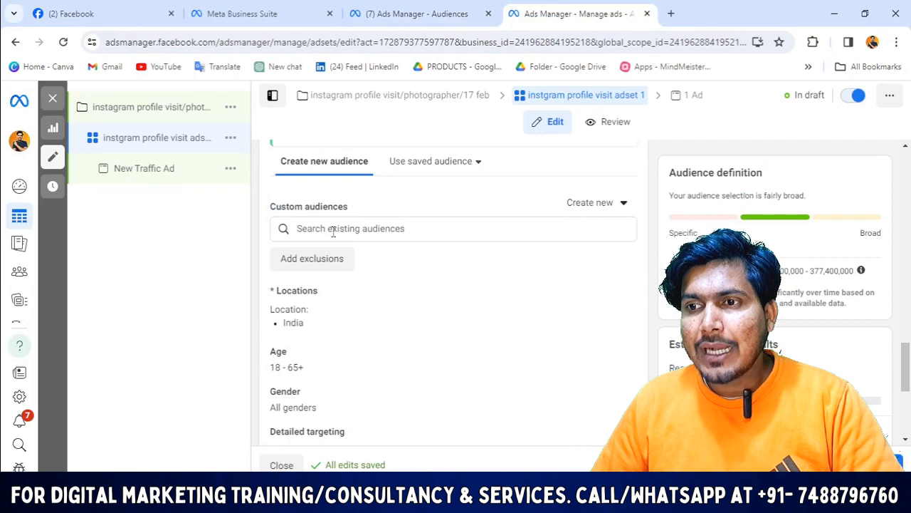
Search the ad set's existing custom audiences for "inst", and look over the saved audiences on offer
{"action": "left_click", "coordinate": [336, 229]}
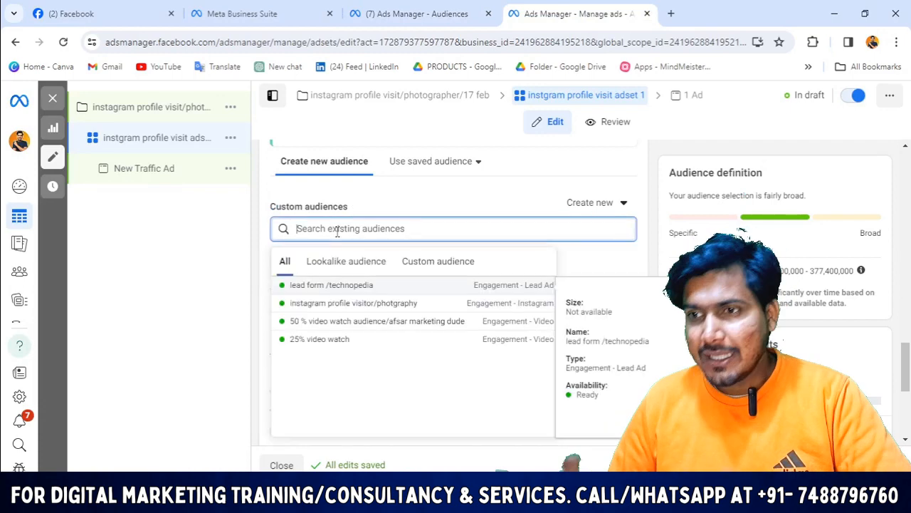
{"action": "type", "text": "l"}
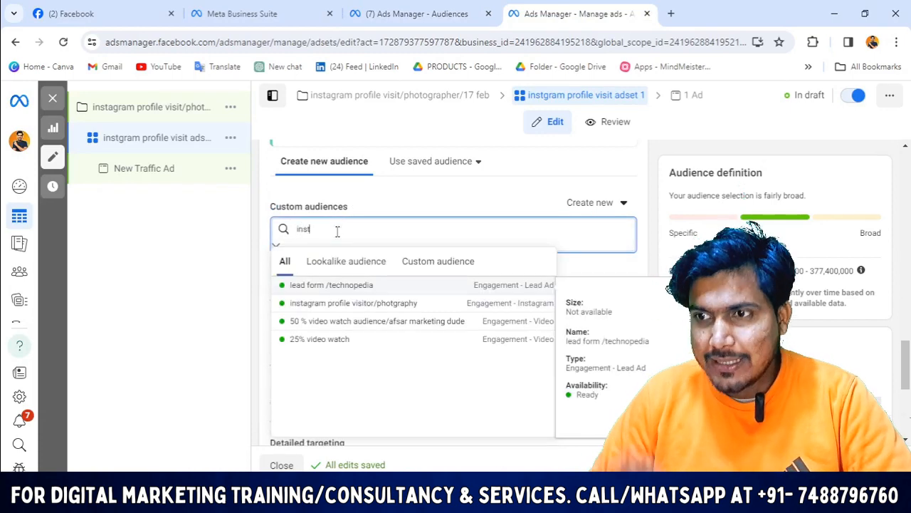
{"action": "right_click", "coordinate": [286, 222]}
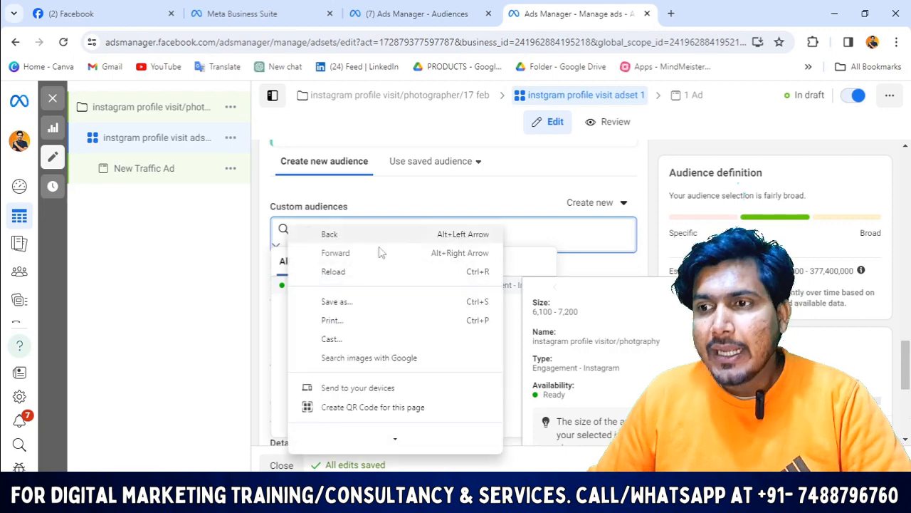
{"action": "left_click", "coordinate": [197, 271]}
{"action": "left_click", "coordinate": [327, 229]}
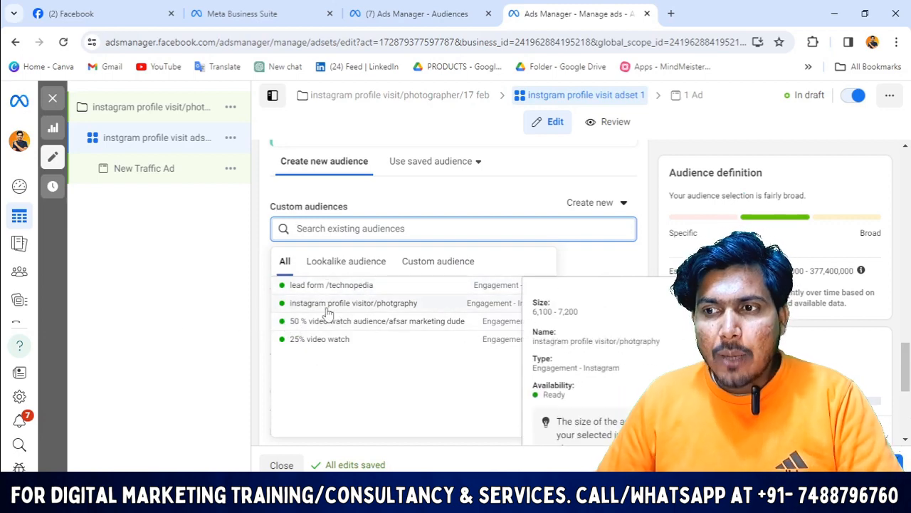
{"action": "left_click", "coordinate": [190, 311]}
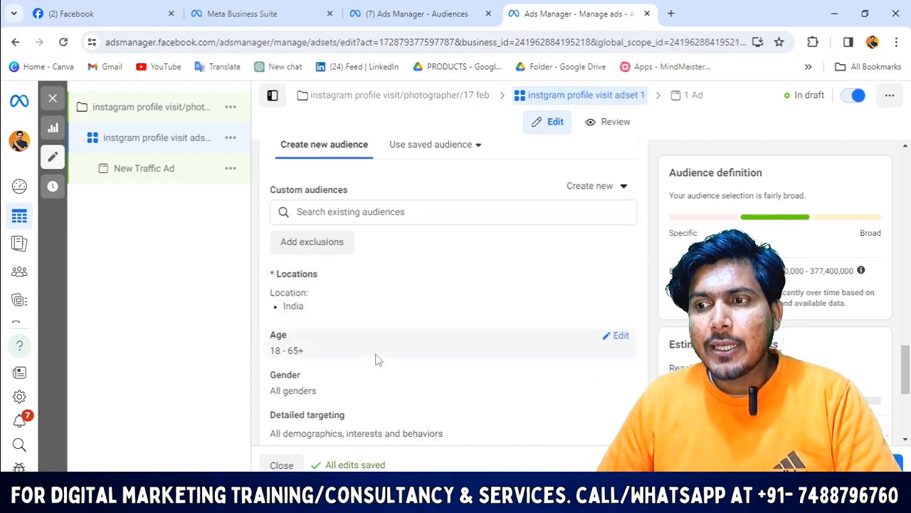
Examine the ad set's location, age, gender, detailed targeting and language settings
{"action": "scroll", "coordinate": [383, 309], "scroll_direction": "down", "scroll_amount": 3}
{"action": "scroll", "coordinate": [378, 297], "scroll_direction": "up", "scroll_amount": 4}
{"action": "scroll", "coordinate": [373, 344], "scroll_direction": "down", "scroll_amount": 2}
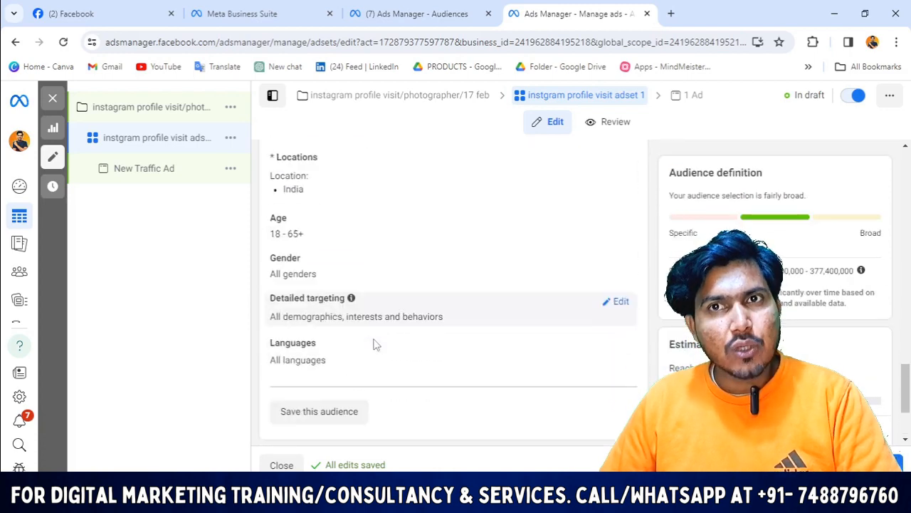
{"action": "scroll", "coordinate": [350, 224], "scroll_direction": "up", "scroll_amount": 3}
{"action": "scroll", "coordinate": [304, 361], "scroll_direction": "down", "scroll_amount": 3}
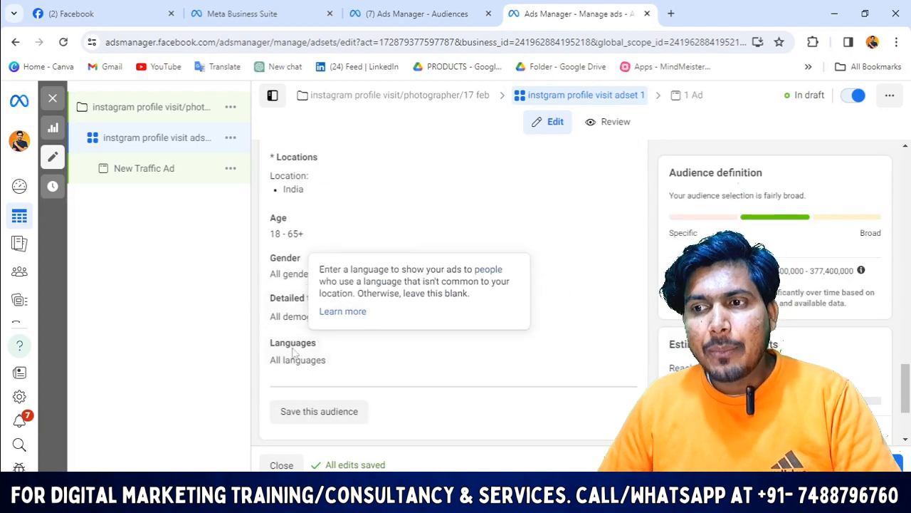
{"action": "scroll", "coordinate": [579, 330], "scroll_direction": "up", "scroll_amount": 3}
{"action": "scroll", "coordinate": [447, 382], "scroll_direction": "down", "scroll_amount": 5}
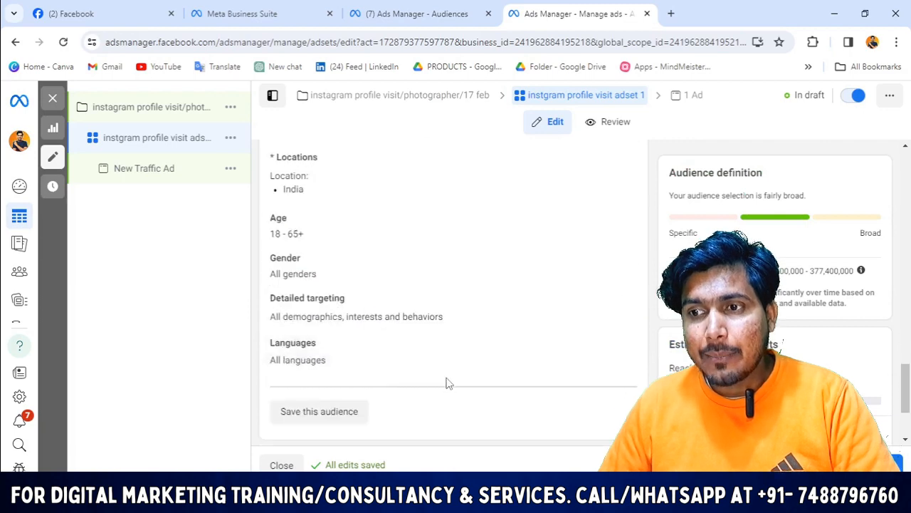
{"action": "scroll", "coordinate": [499, 320], "scroll_direction": "up", "scroll_amount": 1}
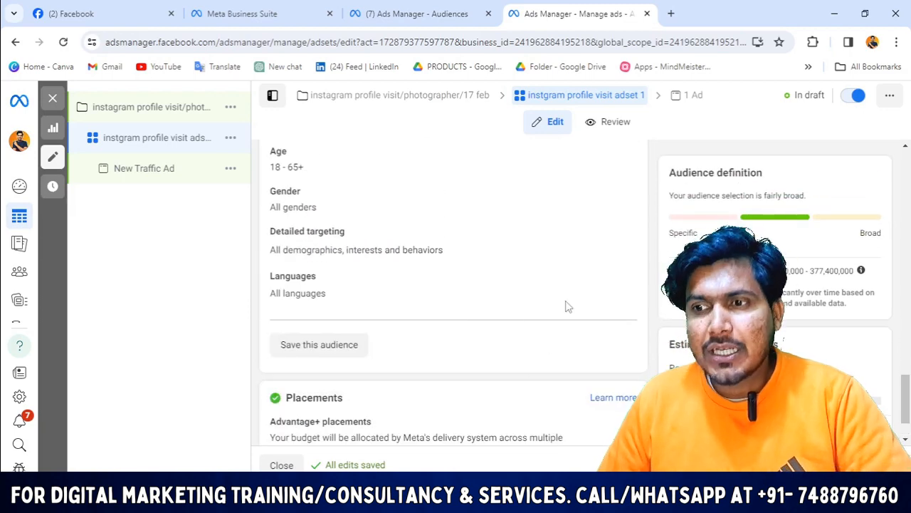
{"action": "scroll", "coordinate": [452, 327], "scroll_direction": "up", "scroll_amount": 1}
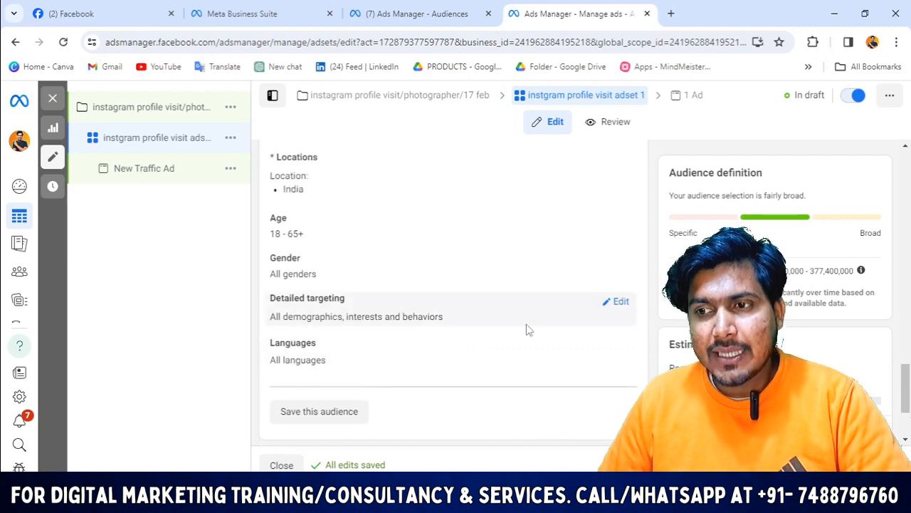
Edit the detailed targeting and add the life event Newly engaged (1 year)
{"action": "scroll", "coordinate": [311, 323], "scroll_direction": "down", "scroll_amount": 1}
{"action": "left_click", "coordinate": [611, 240]}
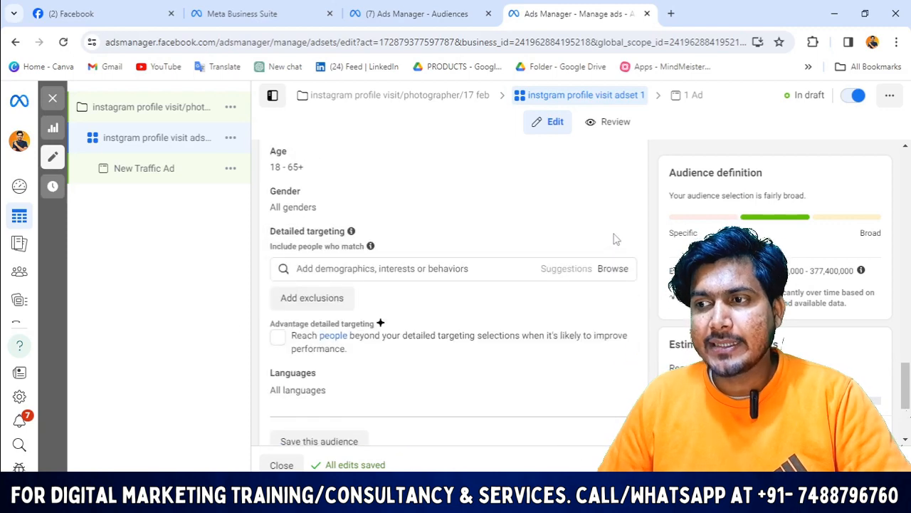
{"action": "left_click", "coordinate": [326, 270]}
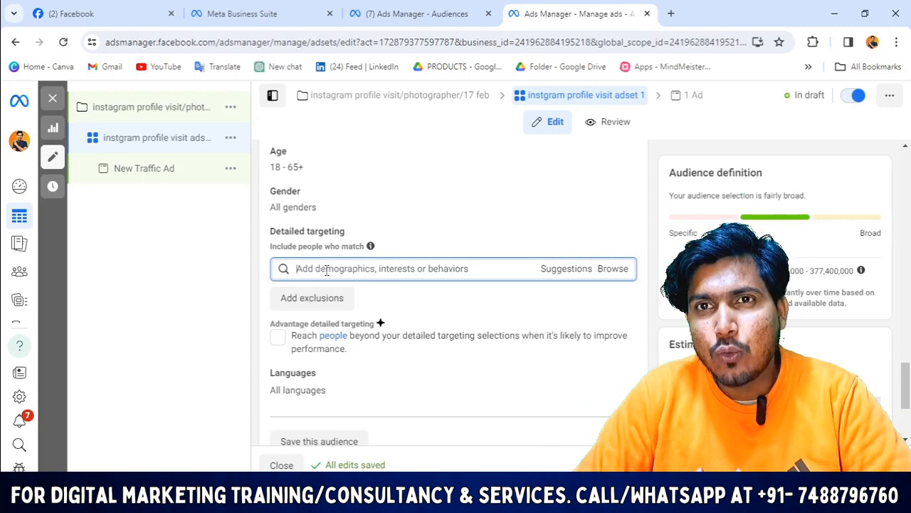
{"action": "type", "text": "newly engage"}
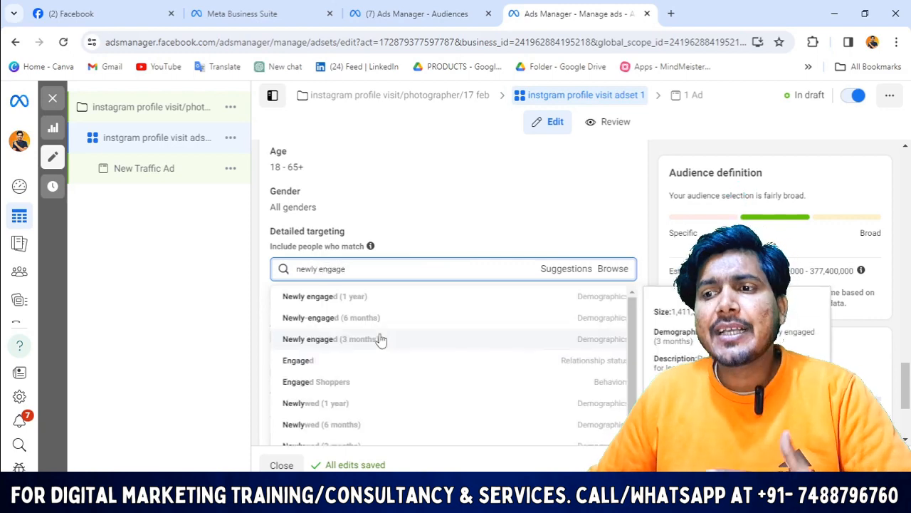
{"action": "left_click", "coordinate": [360, 299]}
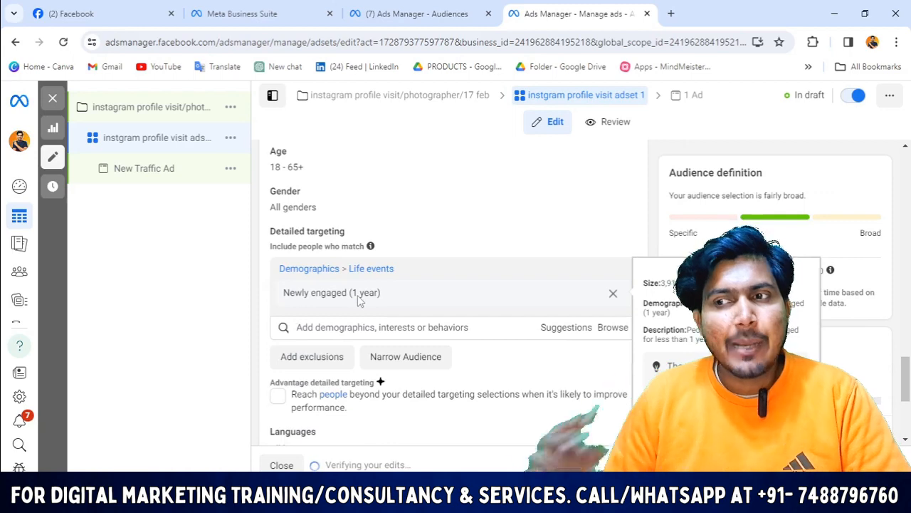
Add the life events Newly-engaged (6 months) and Newly engaged (3 months) to the detailed targeting
{"action": "scroll", "coordinate": [393, 184], "scroll_direction": "up", "scroll_amount": 3}
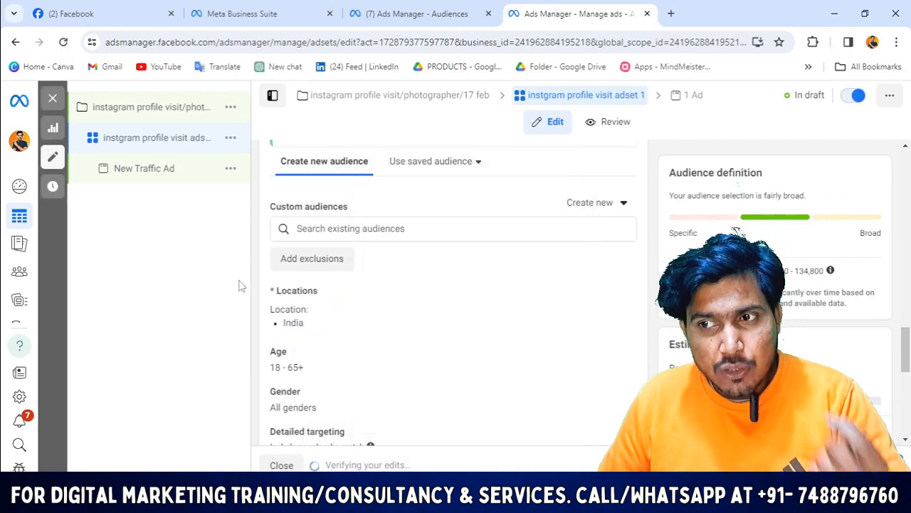
{"action": "scroll", "coordinate": [412, 366], "scroll_direction": "down", "scroll_amount": 2}
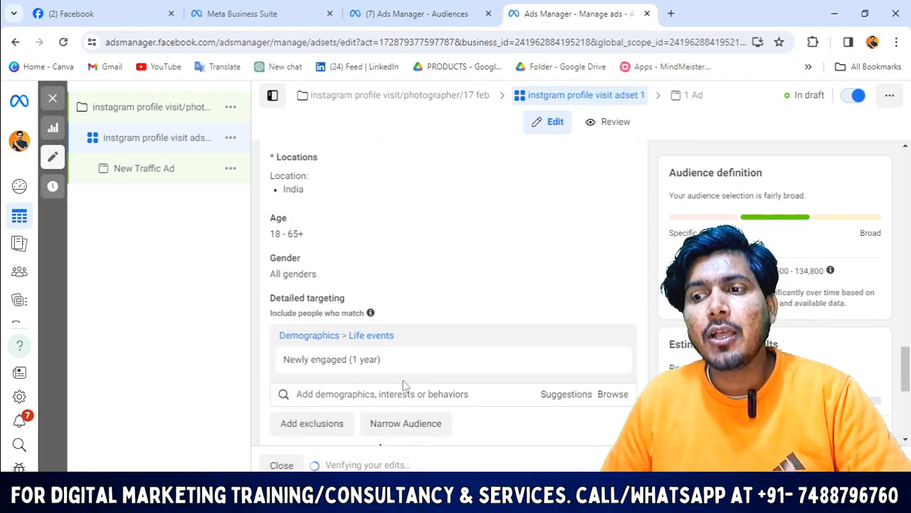
{"action": "scroll", "coordinate": [384, 366], "scroll_direction": "down", "scroll_amount": 1}
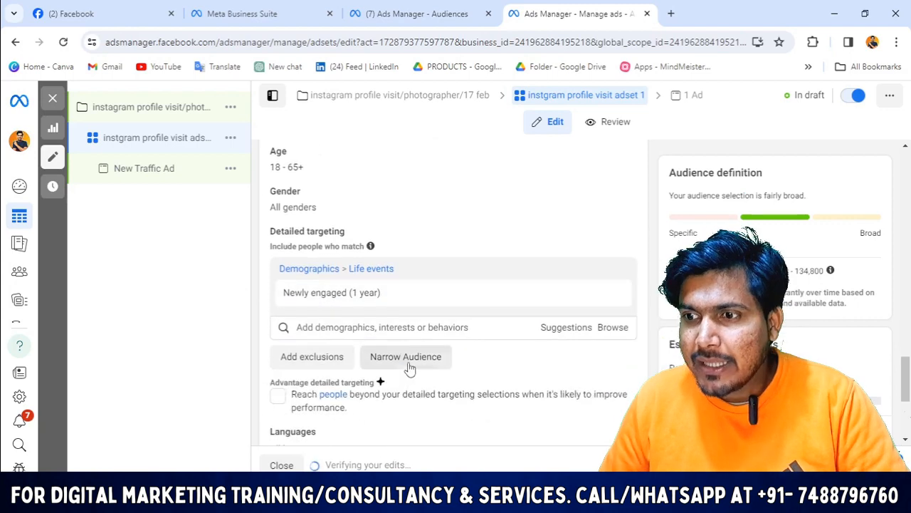
{"action": "left_click", "coordinate": [365, 326]}
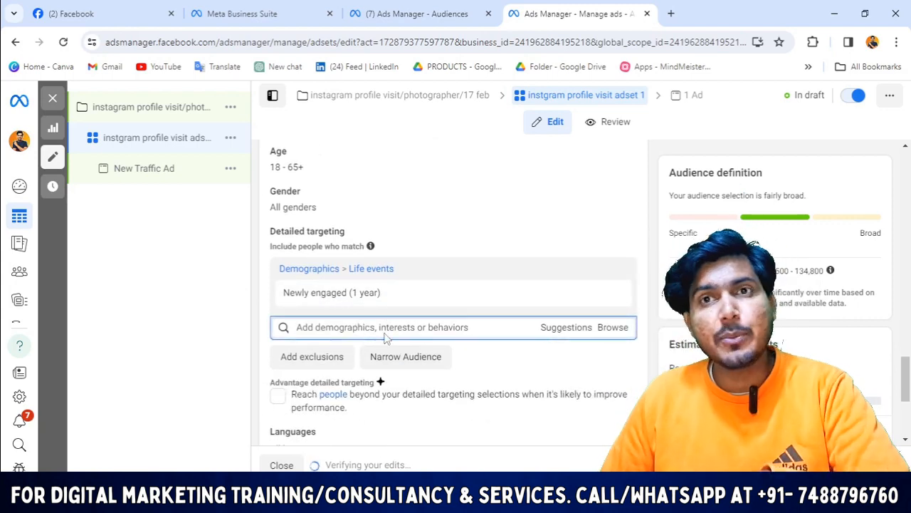
{"action": "type", "text": "newly"}
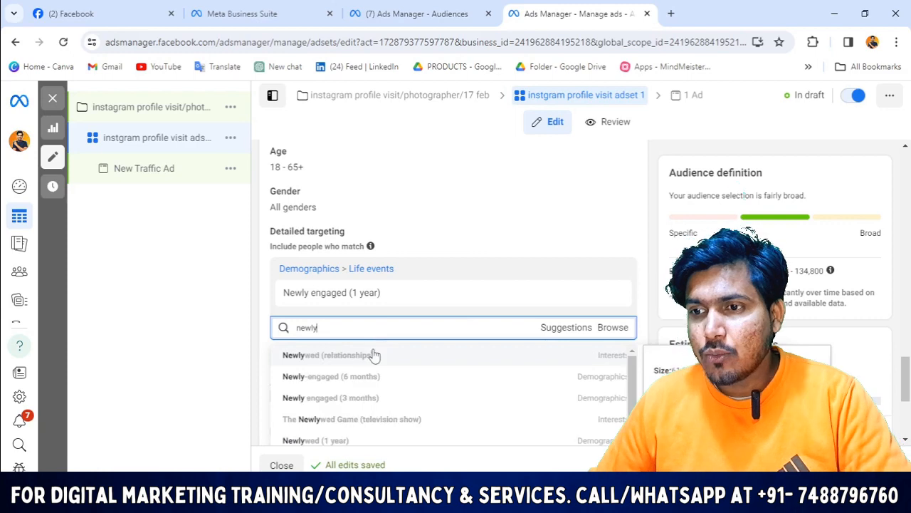
{"action": "left_click", "coordinate": [350, 383]}
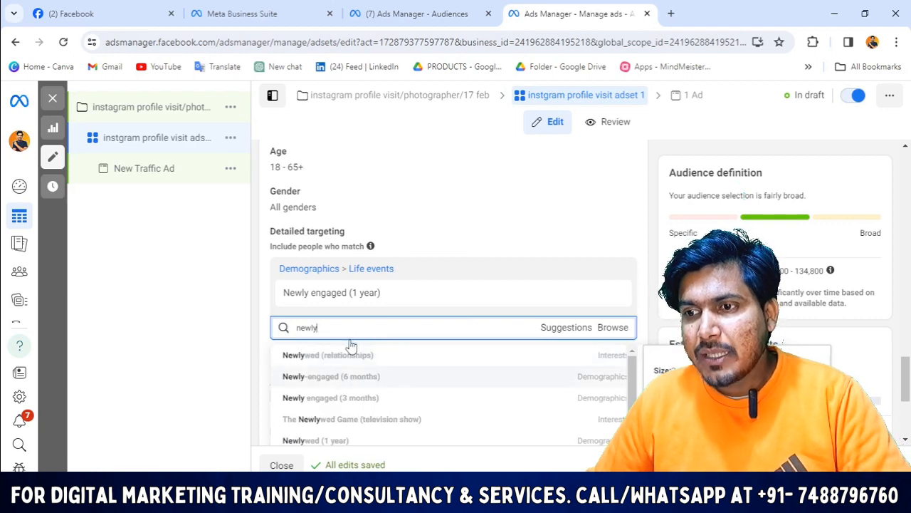
{"action": "type", "text": "ne"}
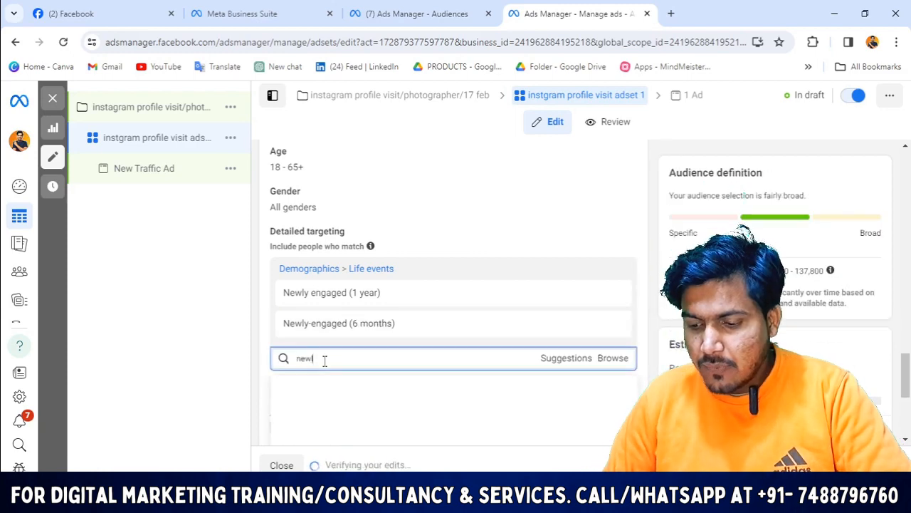
{"action": "right_click", "coordinate": [324, 361]}
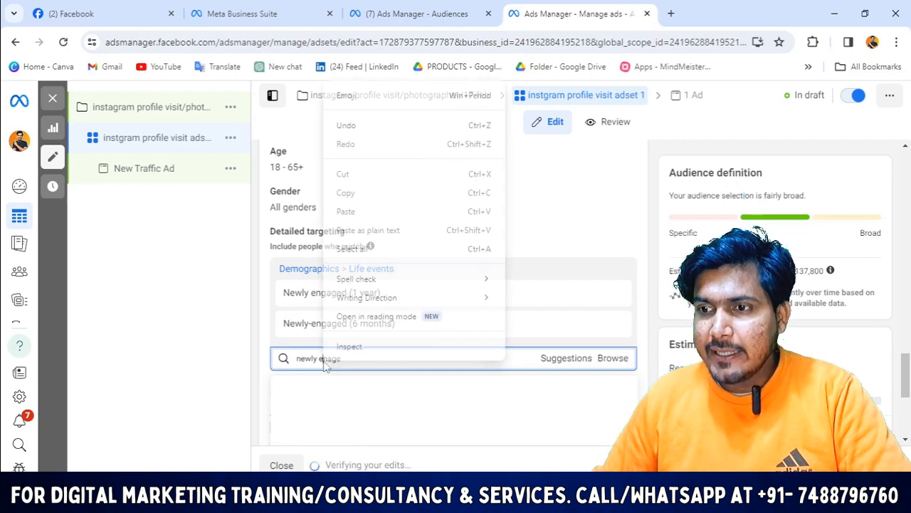
{"action": "left_click", "coordinate": [361, 391]}
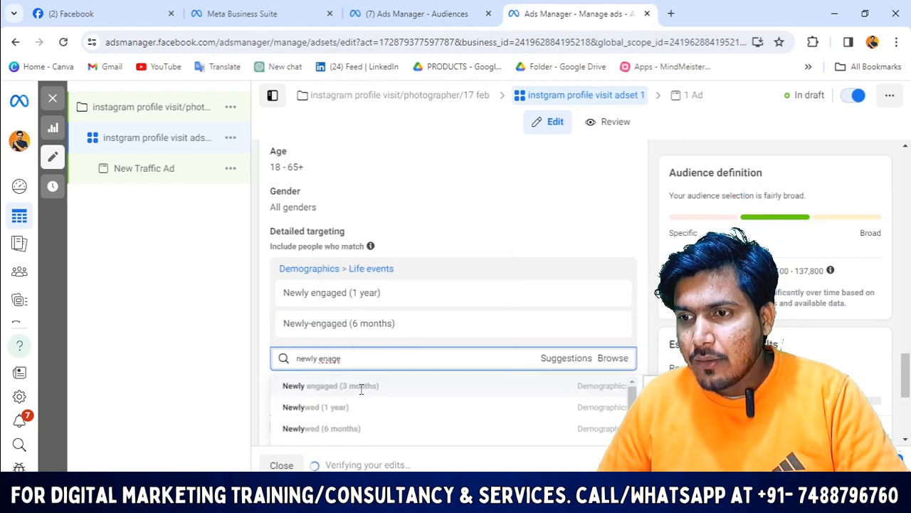
{"action": "left_click", "coordinate": [327, 379]}
Add the suggested interest Engagement (weddings) to the detailed targeting, and look through the other suggestions
{"action": "scroll", "coordinate": [476, 399], "scroll_direction": "down", "scroll_amount": 2}
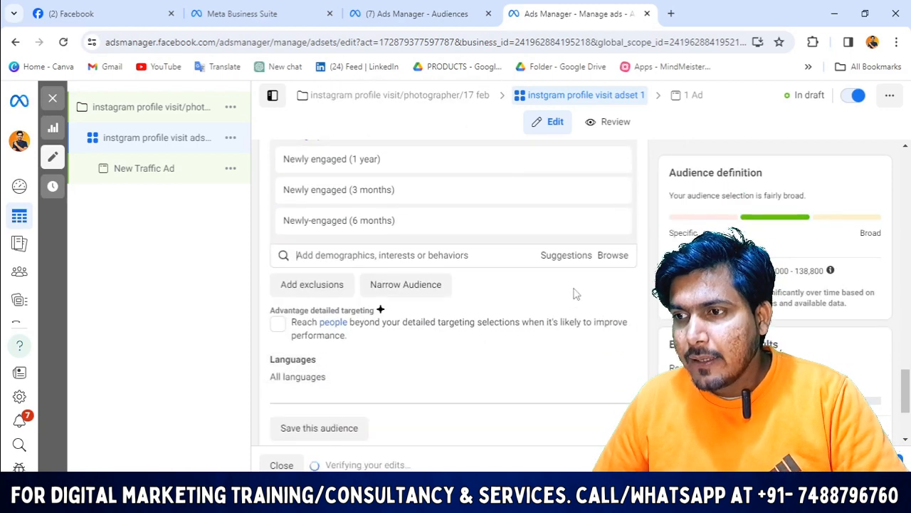
{"action": "left_click", "coordinate": [573, 265]}
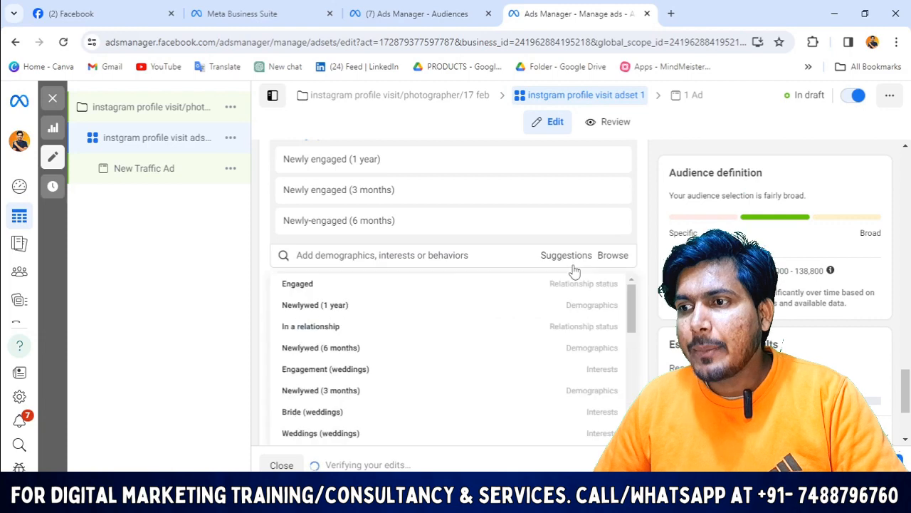
{"action": "left_click", "coordinate": [331, 377]}
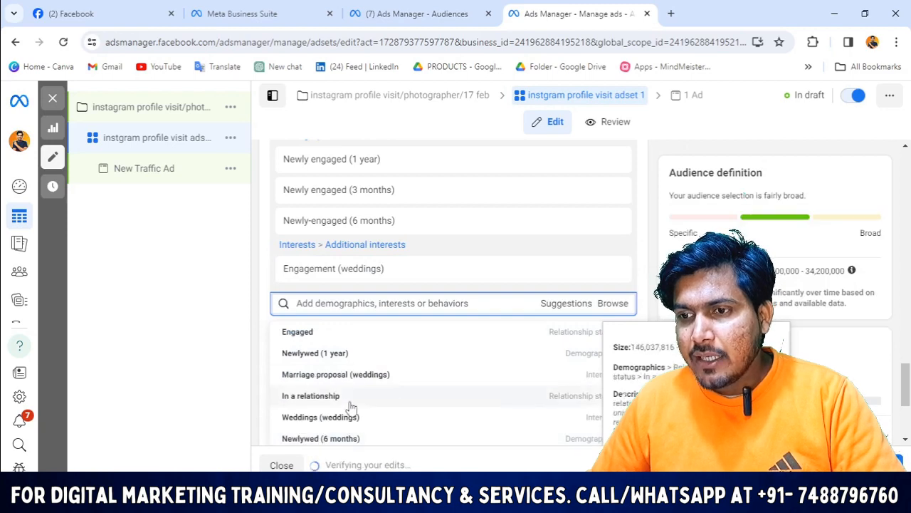
{"action": "scroll", "coordinate": [360, 427], "scroll_direction": "down", "scroll_amount": 1}
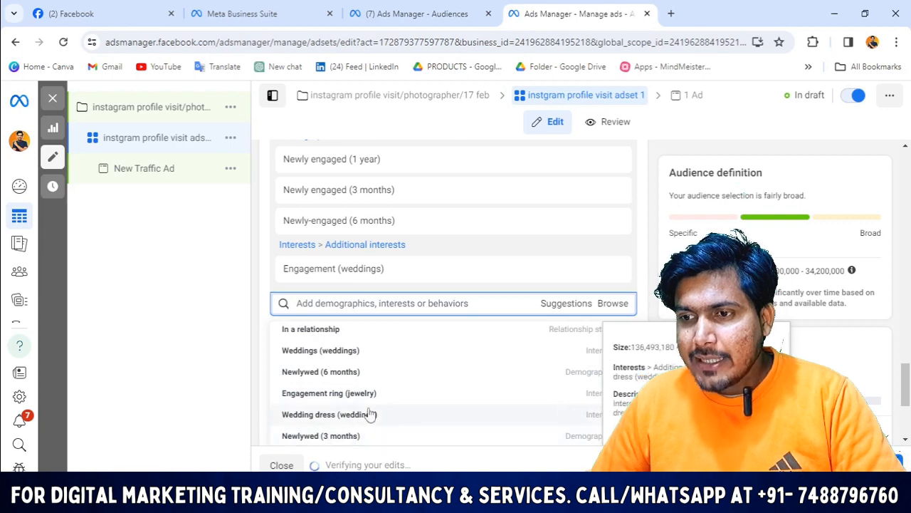
{"action": "scroll", "coordinate": [383, 405], "scroll_direction": "up", "scroll_amount": 1}
Edit the audience's age range and set the minimum age to 20
{"action": "scroll", "coordinate": [384, 405], "scroll_direction": "up", "scroll_amount": 3}
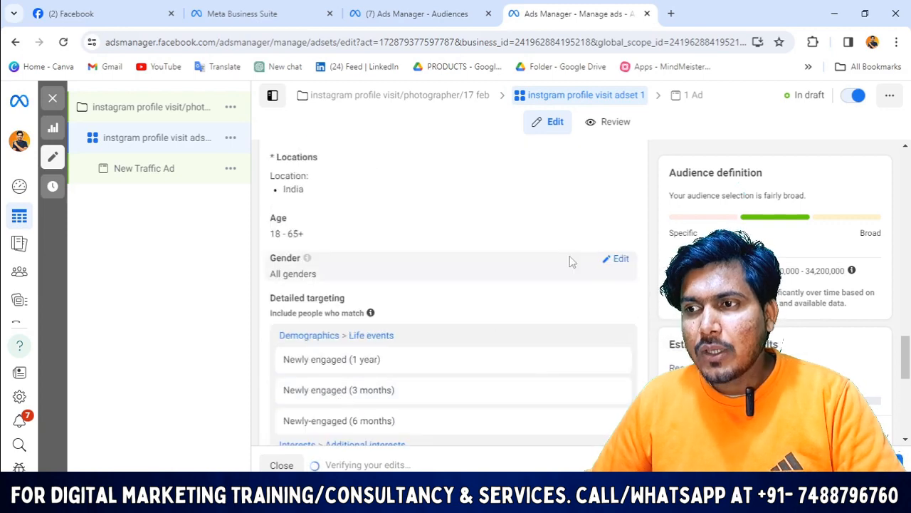
{"action": "scroll", "coordinate": [408, 286], "scroll_direction": "up", "scroll_amount": 1}
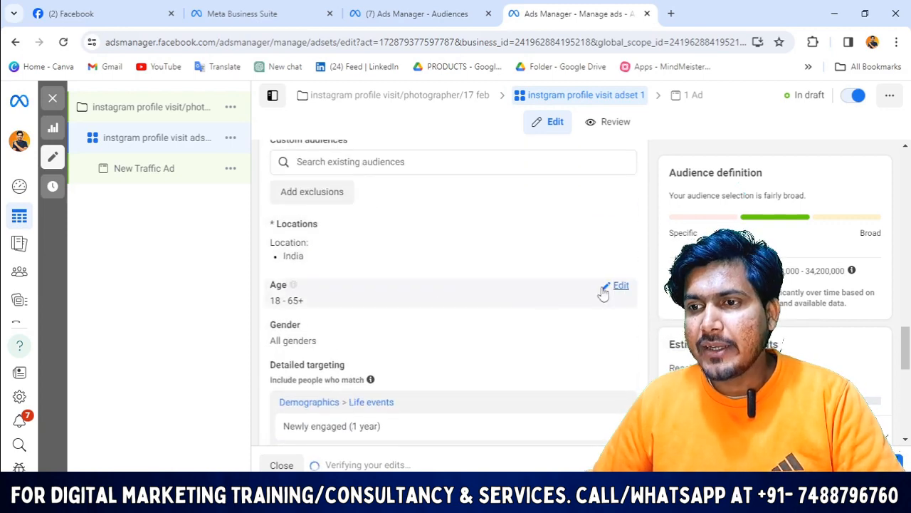
{"action": "left_click", "coordinate": [604, 289]}
{"action": "scroll", "coordinate": [295, 192], "scroll_direction": "down", "scroll_amount": 2}
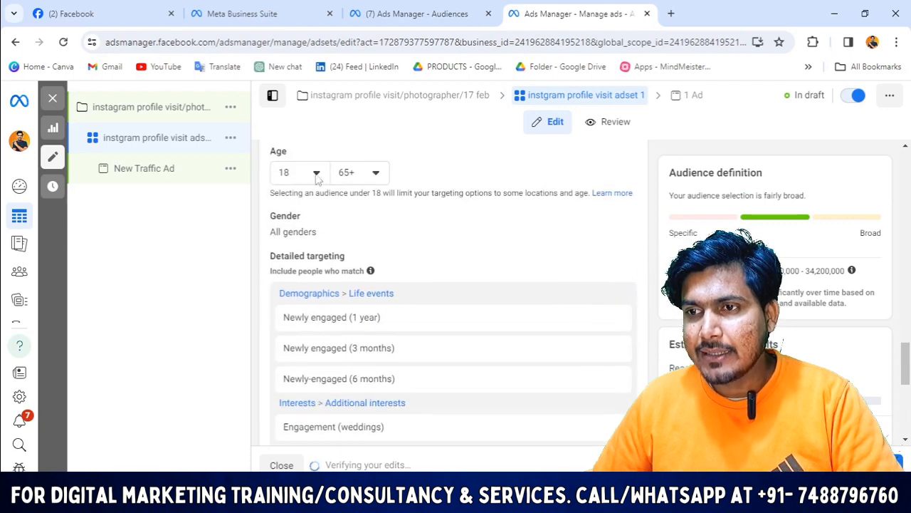
{"action": "left_click", "coordinate": [315, 175]}
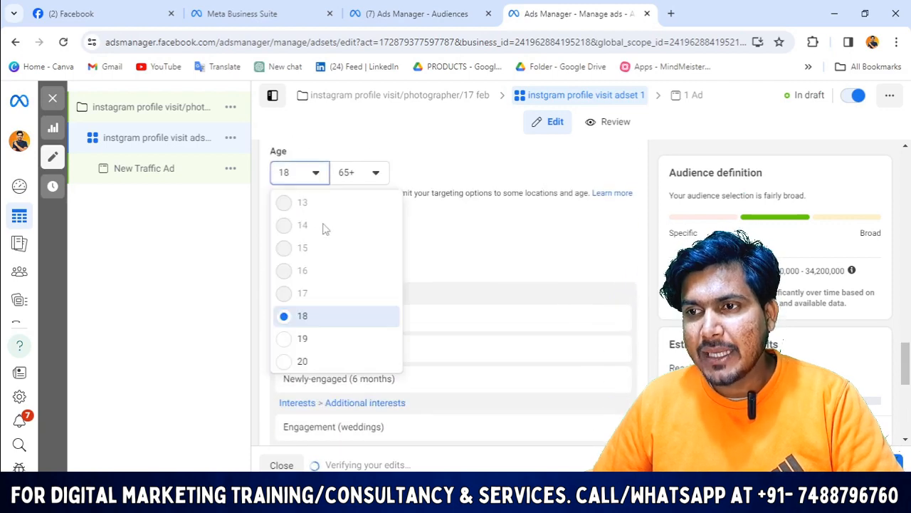
{"action": "left_click", "coordinate": [304, 360]}
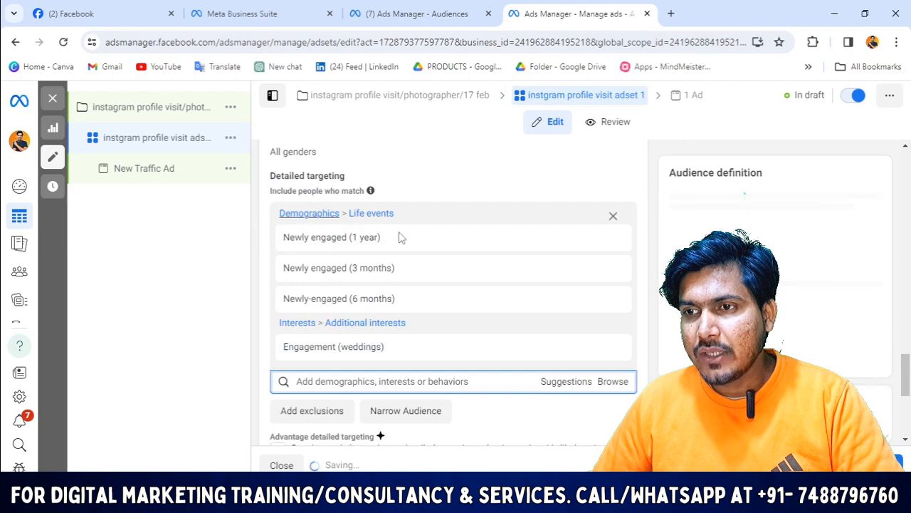
Raise the audience's minimum age to 21
{"action": "scroll", "coordinate": [539, 223], "scroll_direction": "up", "scroll_amount": 2}
{"action": "scroll", "coordinate": [539, 223], "scroll_direction": "up", "scroll_amount": 1}
{"action": "left_click", "coordinate": [319, 294]}
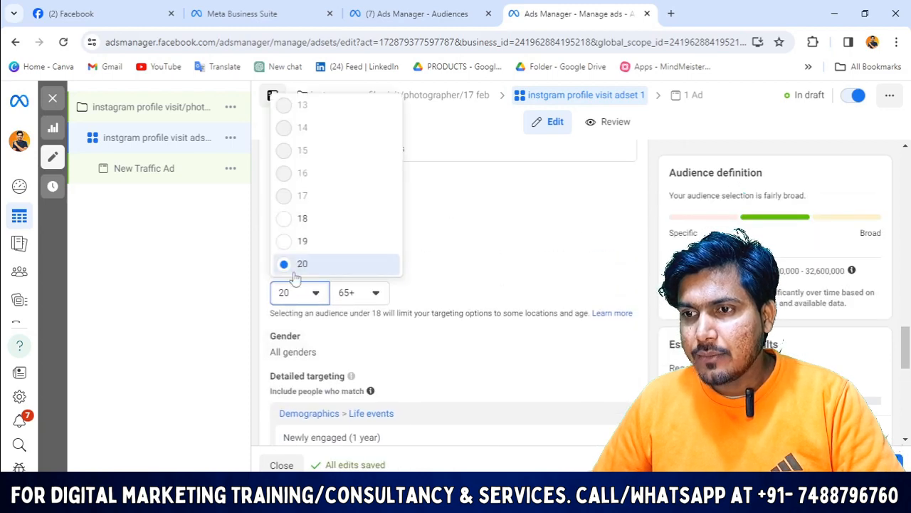
{"action": "scroll", "coordinate": [302, 270], "scroll_direction": "down", "scroll_amount": 1}
{"action": "left_click", "coordinate": [306, 224]}
Set the audience's maximum age to 40
{"action": "left_click", "coordinate": [368, 301]}
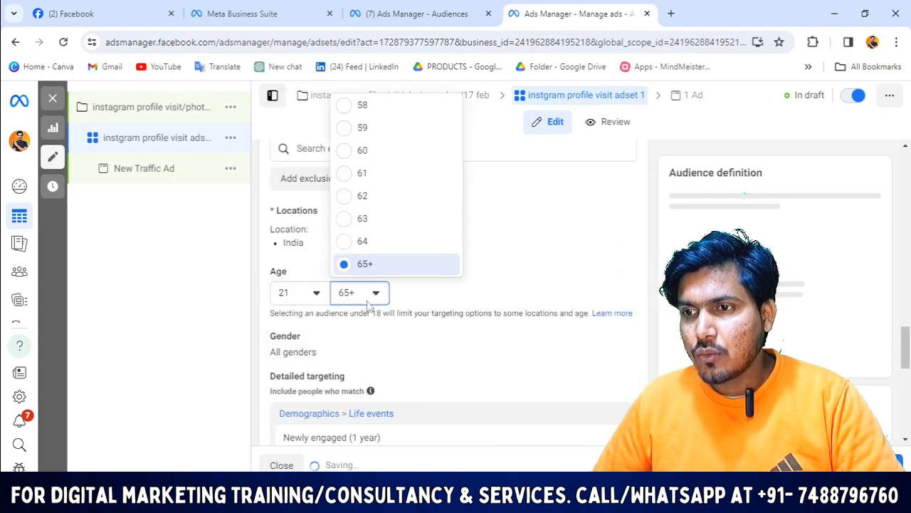
{"action": "scroll", "coordinate": [384, 182], "scroll_direction": "up", "scroll_amount": 5}
{"action": "scroll", "coordinate": [384, 181], "scroll_direction": "up", "scroll_amount": 1}
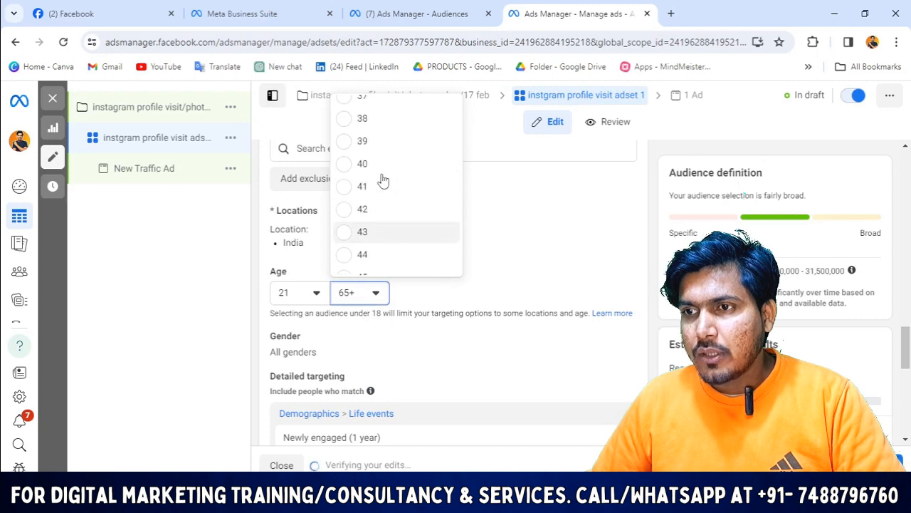
{"action": "left_click", "coordinate": [399, 165]}
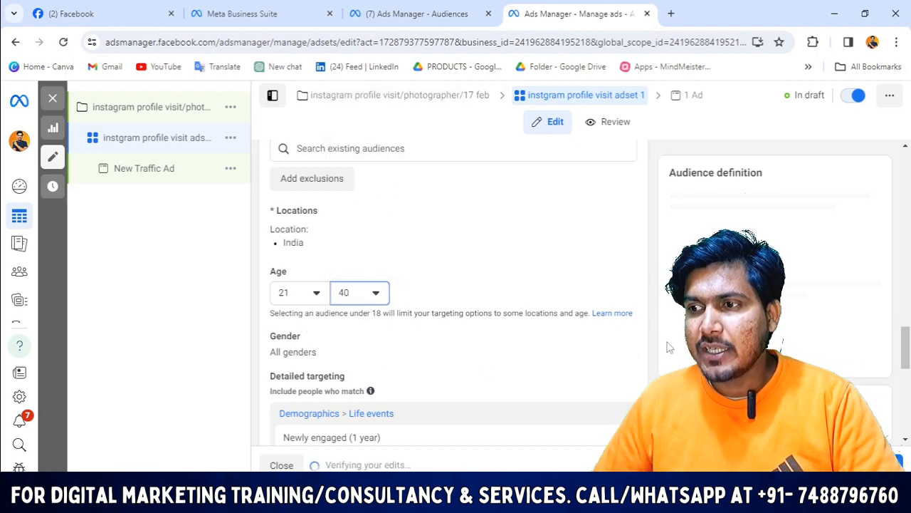
Expand the additional placement options and review the brand safety settings, detailed targeting and Advantage+ placements of the ad set
{"action": "scroll", "coordinate": [377, 358], "scroll_direction": "down", "scroll_amount": 6}
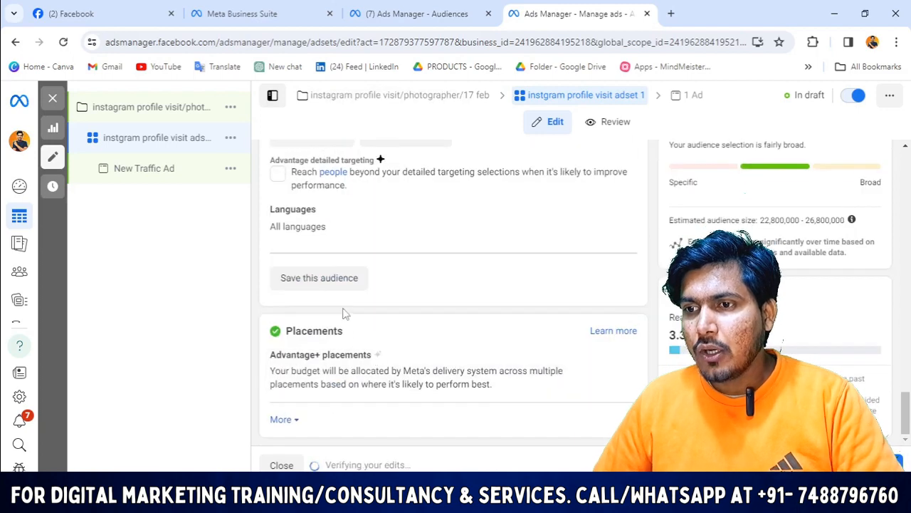
{"action": "left_click", "coordinate": [285, 420]}
{"action": "scroll", "coordinate": [288, 425], "scroll_direction": "down", "scroll_amount": 3}
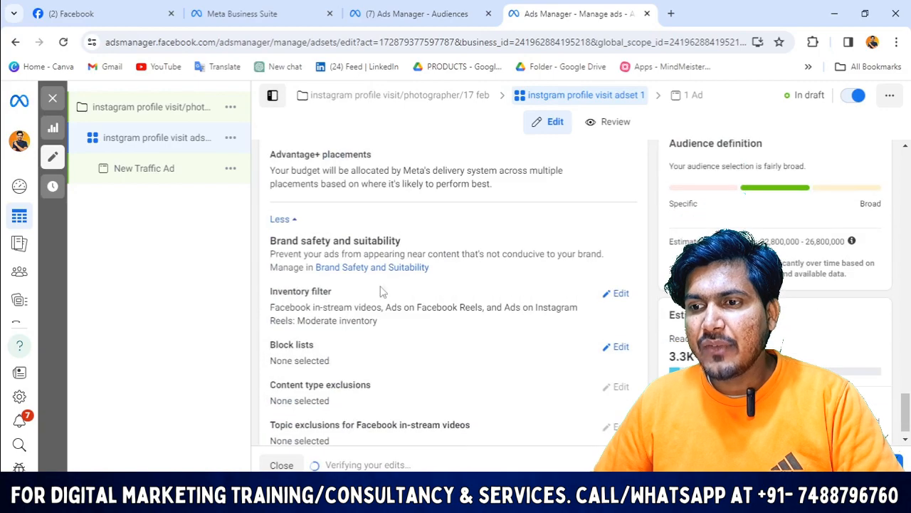
{"action": "scroll", "coordinate": [366, 317], "scroll_direction": "up", "scroll_amount": 10}
{"action": "scroll", "coordinate": [336, 278], "scroll_direction": "down", "scroll_amount": 10}
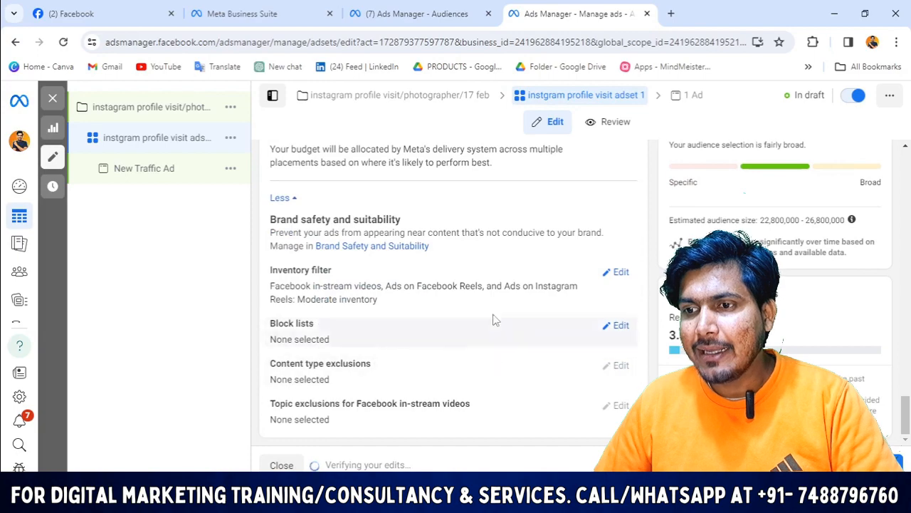
{"action": "scroll", "coordinate": [455, 306], "scroll_direction": "up", "scroll_amount": 8}
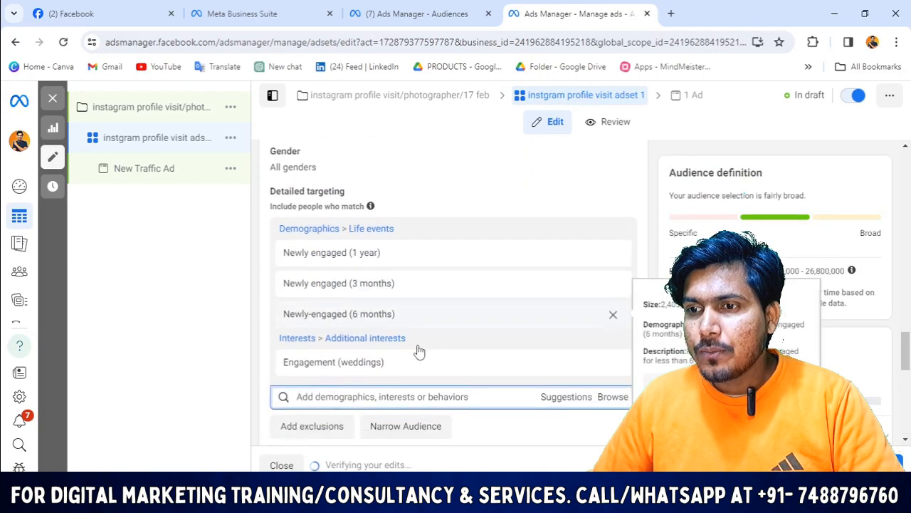
{"action": "scroll", "coordinate": [420, 351], "scroll_direction": "down", "scroll_amount": 5}
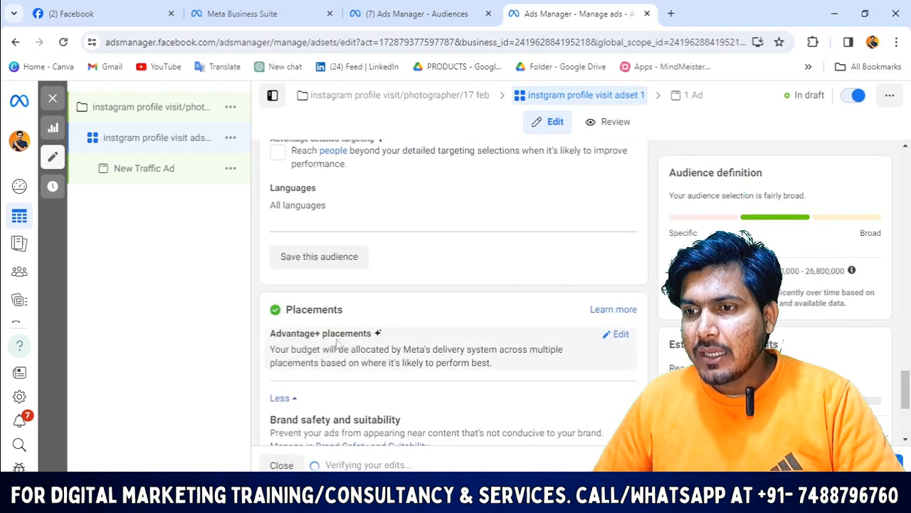
Edit the ad set's placements and switch them from Advantage+ to Manual placements
{"action": "left_click", "coordinate": [622, 341]}
{"action": "scroll", "coordinate": [437, 350], "scroll_direction": "down", "scroll_amount": 3}
{"action": "scroll", "coordinate": [279, 182], "scroll_direction": "up", "scroll_amount": 3}
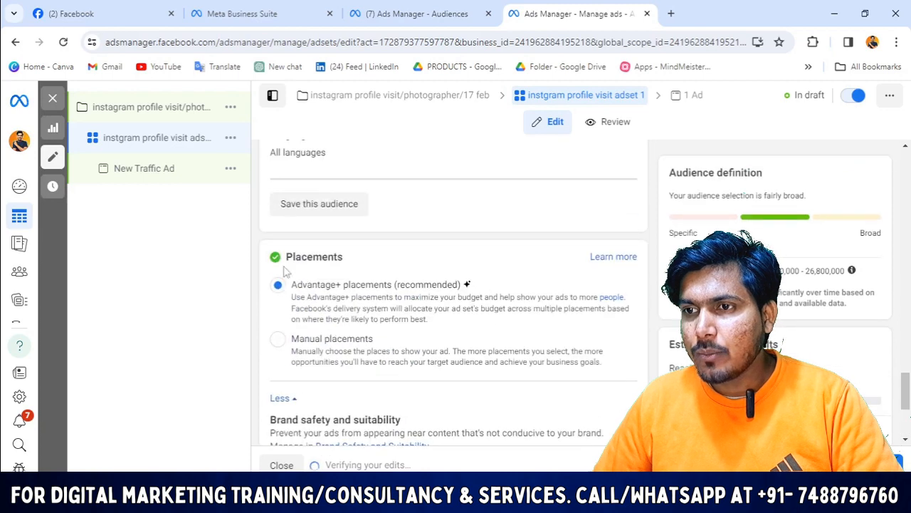
{"action": "left_click", "coordinate": [278, 339]}
Examine the manual platform and placement choices, expand the remaining placement options, and look back over the ad set
{"action": "scroll", "coordinate": [434, 324], "scroll_direction": "down", "scroll_amount": 5}
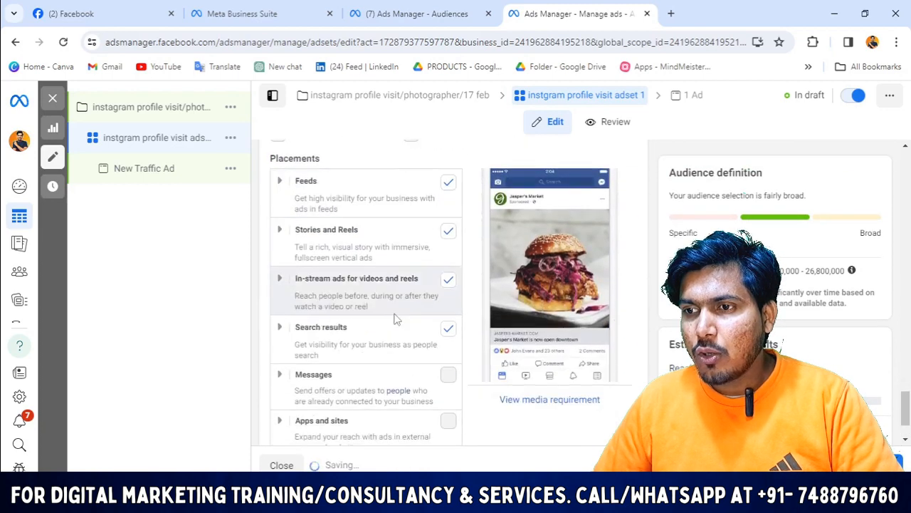
{"action": "scroll", "coordinate": [406, 232], "scroll_direction": "up", "scroll_amount": 3}
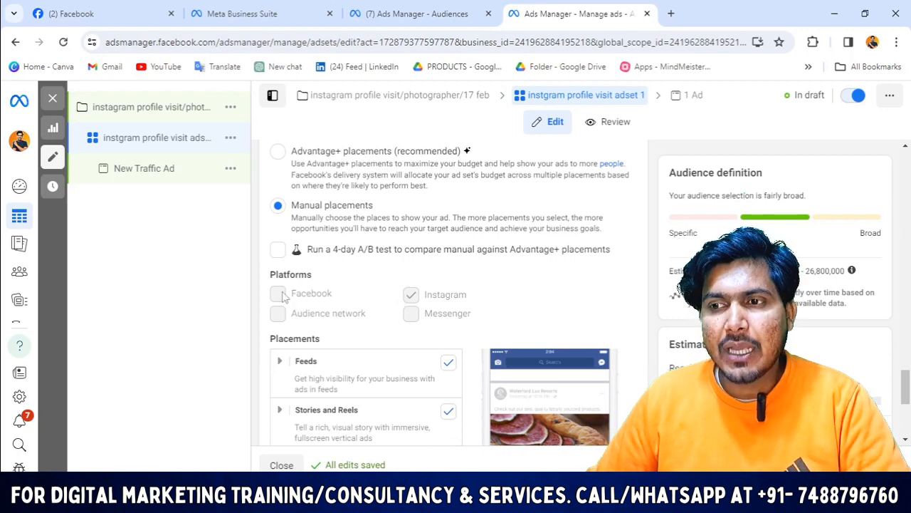
{"action": "scroll", "coordinate": [448, 324], "scroll_direction": "down", "scroll_amount": 2}
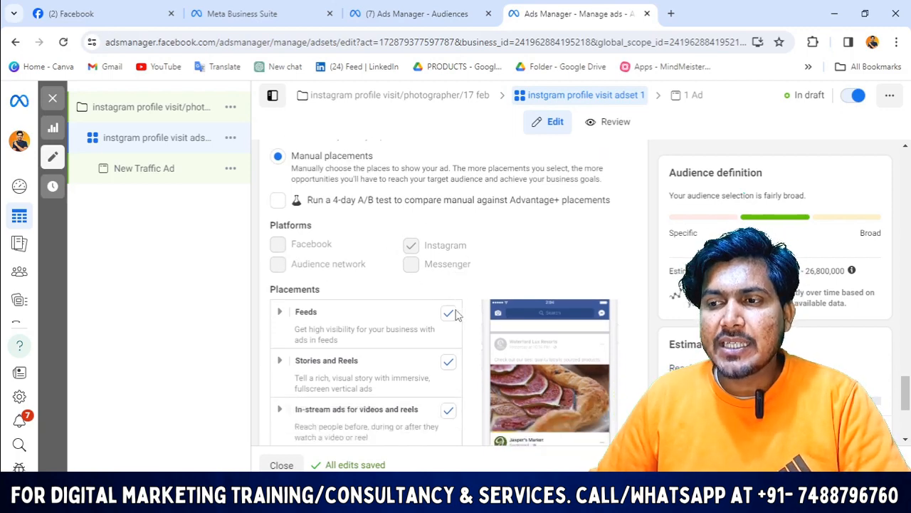
{"action": "scroll", "coordinate": [456, 189], "scroll_direction": "up", "scroll_amount": 2}
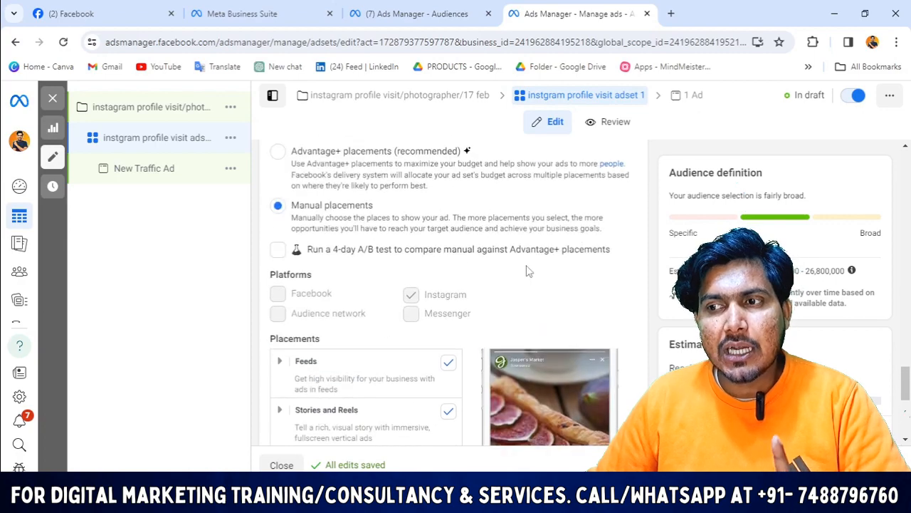
{"action": "scroll", "coordinate": [529, 271], "scroll_direction": "down", "scroll_amount": 4}
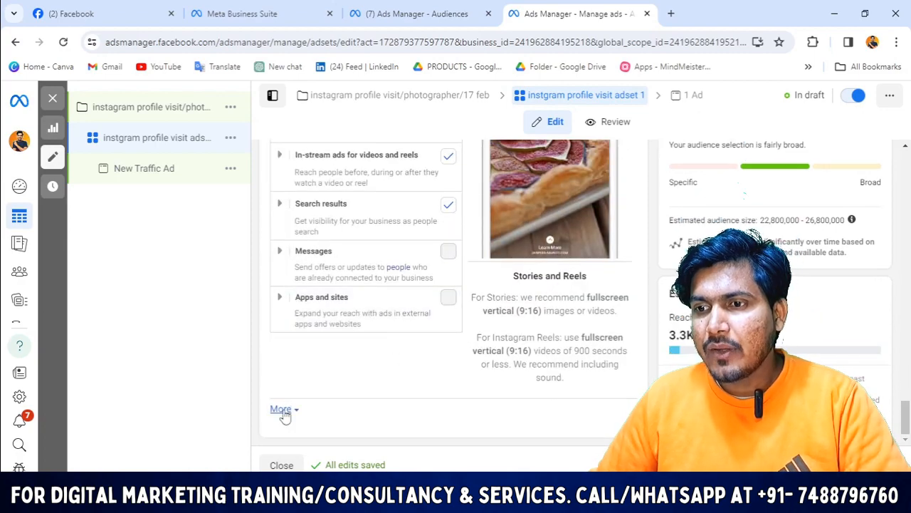
{"action": "left_click", "coordinate": [281, 408]}
{"action": "scroll", "coordinate": [350, 366], "scroll_direction": "down", "scroll_amount": 5}
{"action": "scroll", "coordinate": [583, 277], "scroll_direction": "up", "scroll_amount": 5}
{"action": "scroll", "coordinate": [583, 277], "scroll_direction": "up", "scroll_amount": 10}
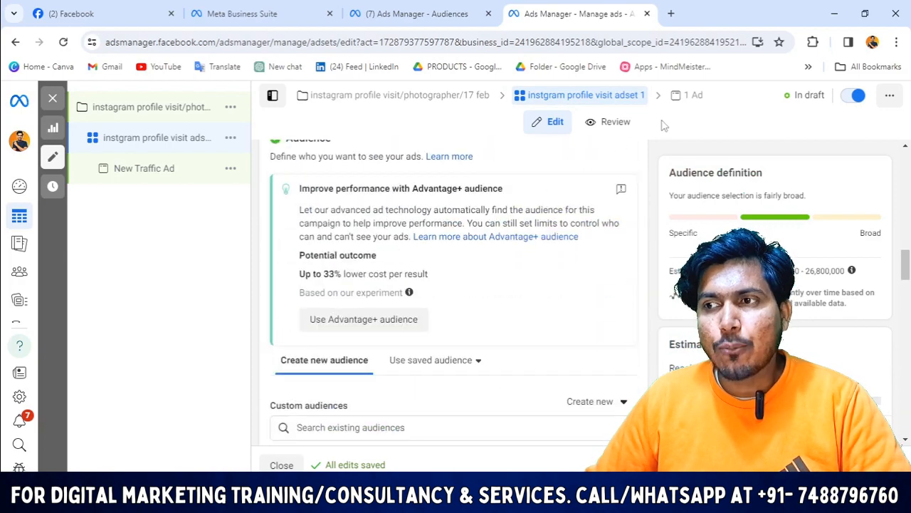
Open the ad under the Instagram profile visit ad set and look over its name, partnership and identity settings
{"action": "left_click", "coordinate": [680, 95]}
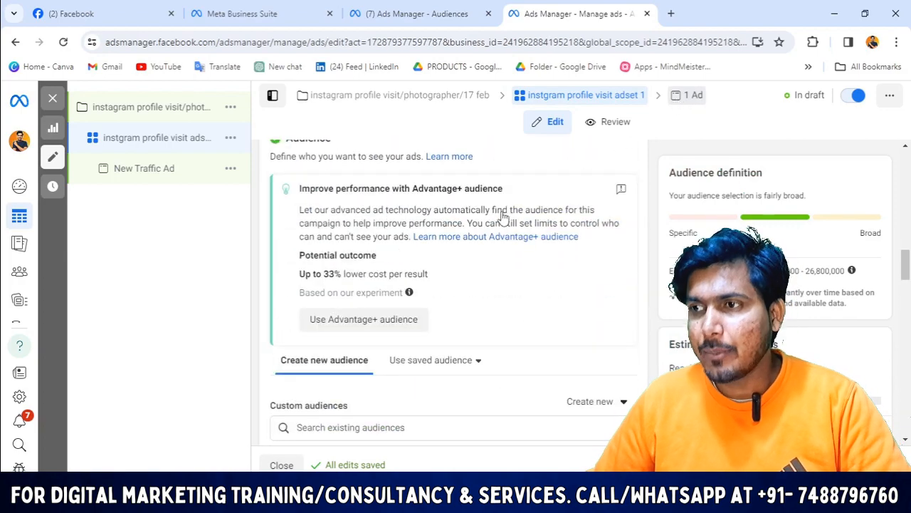
{"action": "scroll", "coordinate": [363, 336], "scroll_direction": "down", "scroll_amount": 3}
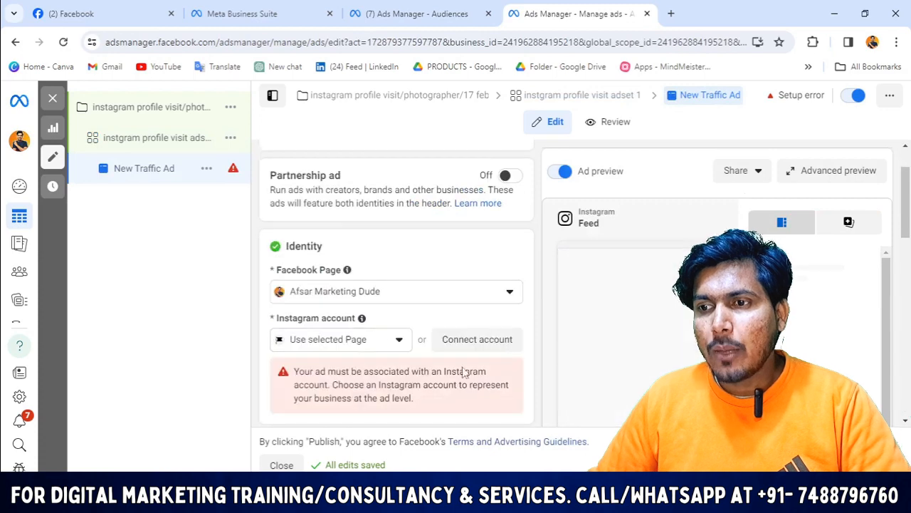
{"action": "scroll", "coordinate": [455, 243], "scroll_direction": "up", "scroll_amount": 3}
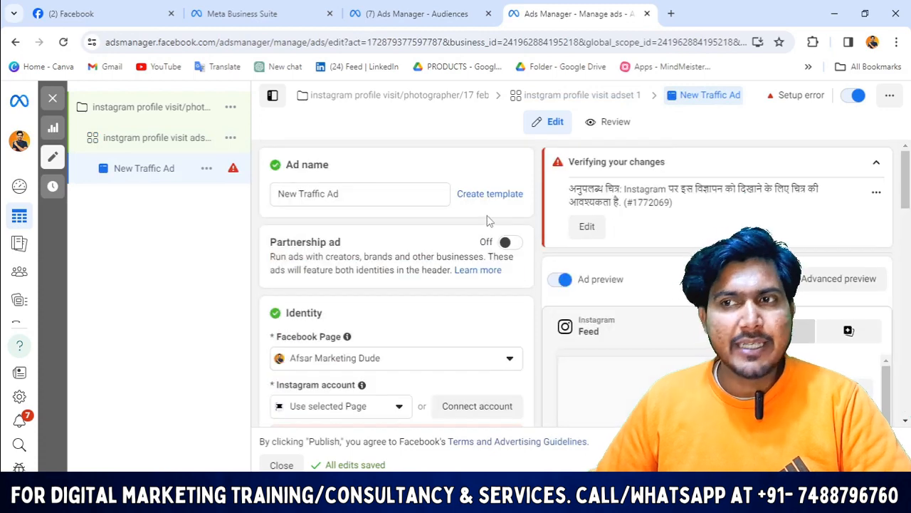
{"action": "scroll", "coordinate": [494, 269], "scroll_direction": "down", "scroll_amount": 3}
{"action": "scroll", "coordinate": [488, 278], "scroll_direction": "up", "scroll_amount": 1}
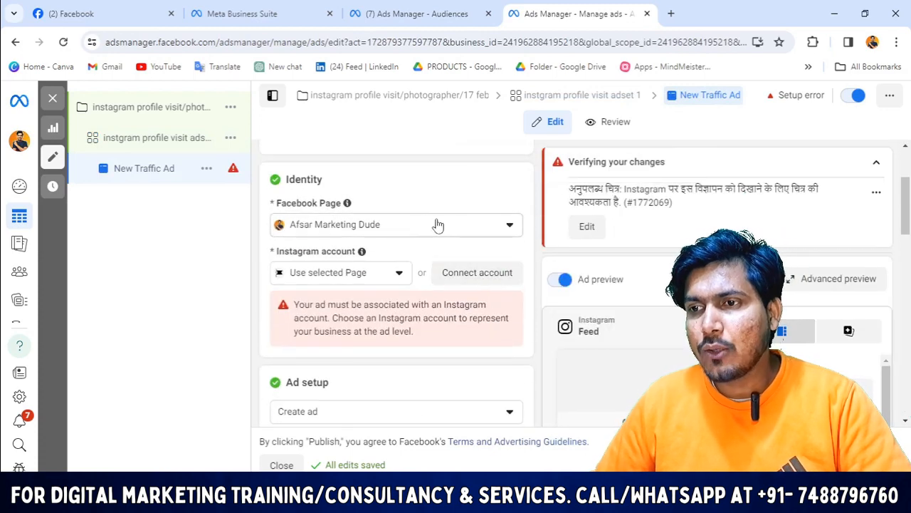
Set the ad's Facebook Page to the photographer client's photography page, found under the client's business account
{"action": "left_click", "coordinate": [461, 229]}
{"action": "scroll", "coordinate": [373, 320], "scroll_direction": "down", "scroll_amount": 5}
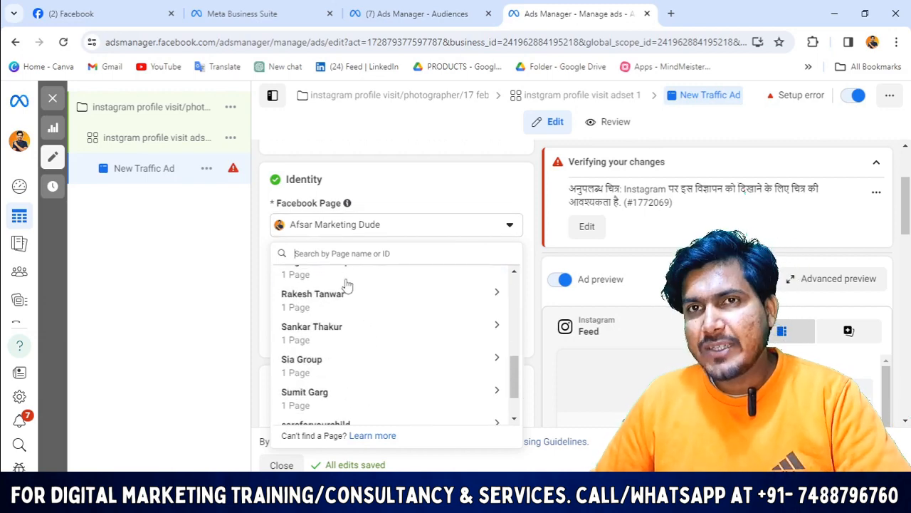
{"action": "scroll", "coordinate": [360, 324], "scroll_direction": "down", "scroll_amount": 2}
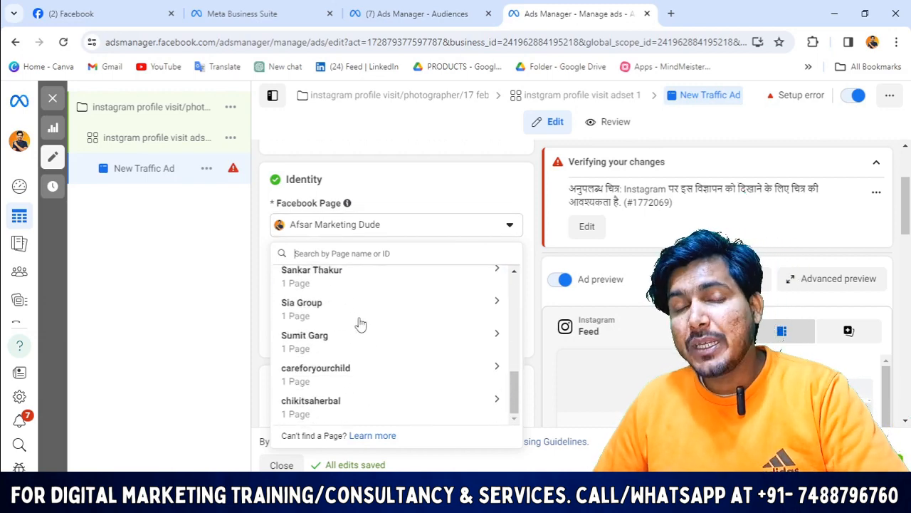
{"action": "scroll", "coordinate": [360, 328], "scroll_direction": "up", "scroll_amount": 2}
{"action": "scroll", "coordinate": [365, 352], "scroll_direction": "down", "scroll_amount": 2}
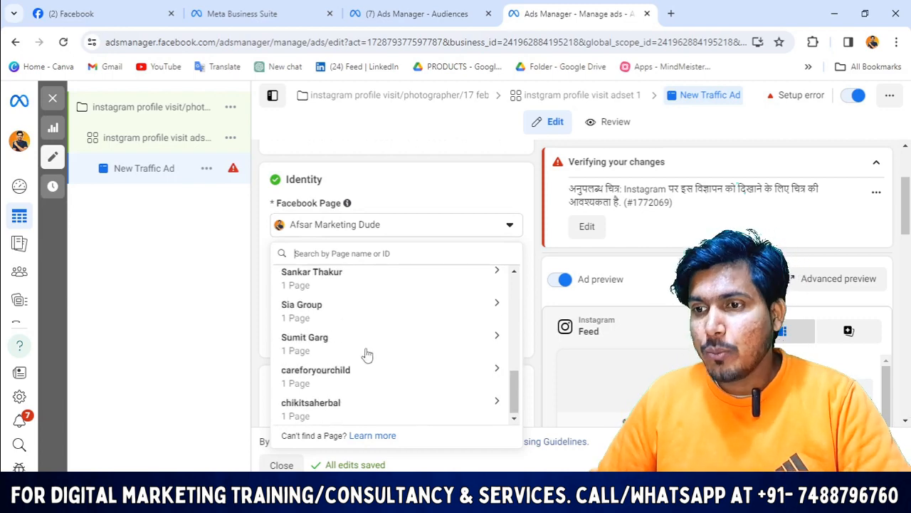
{"action": "scroll", "coordinate": [366, 377], "scroll_direction": "up", "scroll_amount": 3}
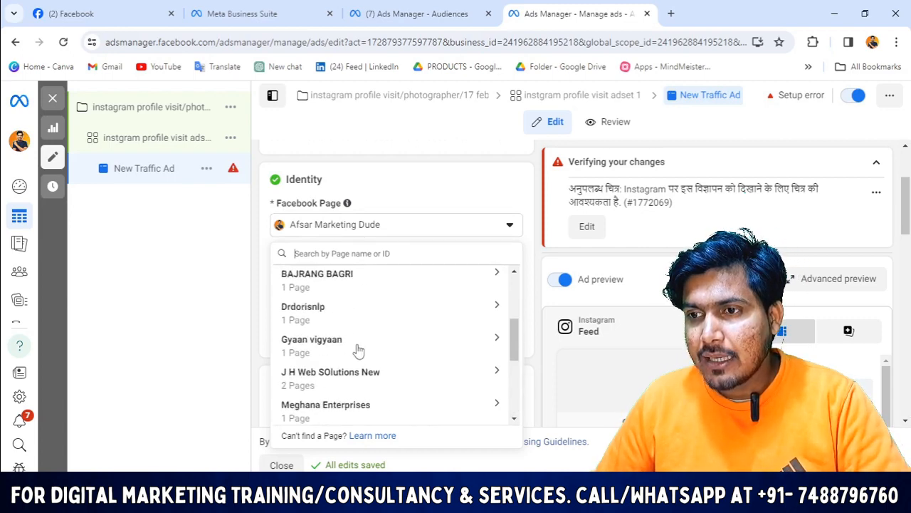
{"action": "scroll", "coordinate": [370, 367], "scroll_direction": "up", "scroll_amount": 4}
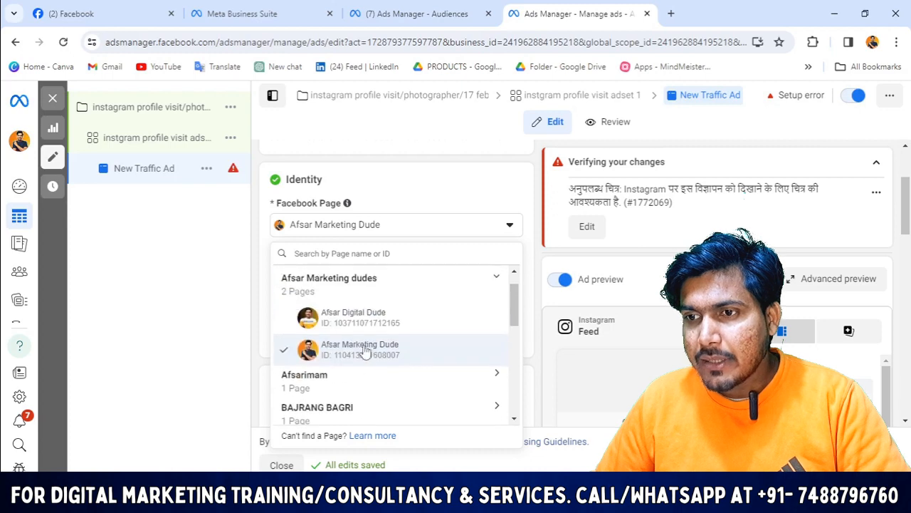
{"action": "scroll", "coordinate": [360, 355], "scroll_direction": "down", "scroll_amount": 2}
{"action": "left_click", "coordinate": [352, 356]}
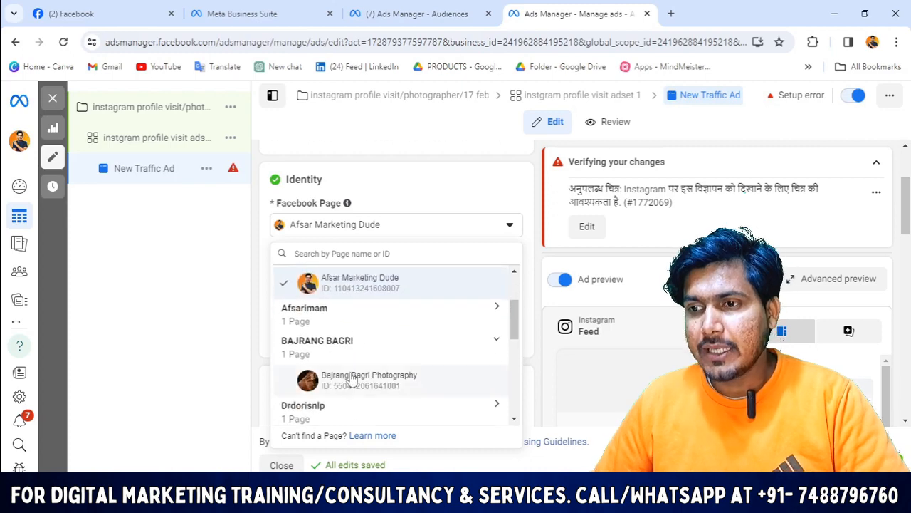
{"action": "left_click", "coordinate": [351, 379]}
Check the Instagram accounts available for the ad's identity, keeping the photographer's account selected
{"action": "scroll", "coordinate": [405, 277], "scroll_direction": "down", "scroll_amount": 1}
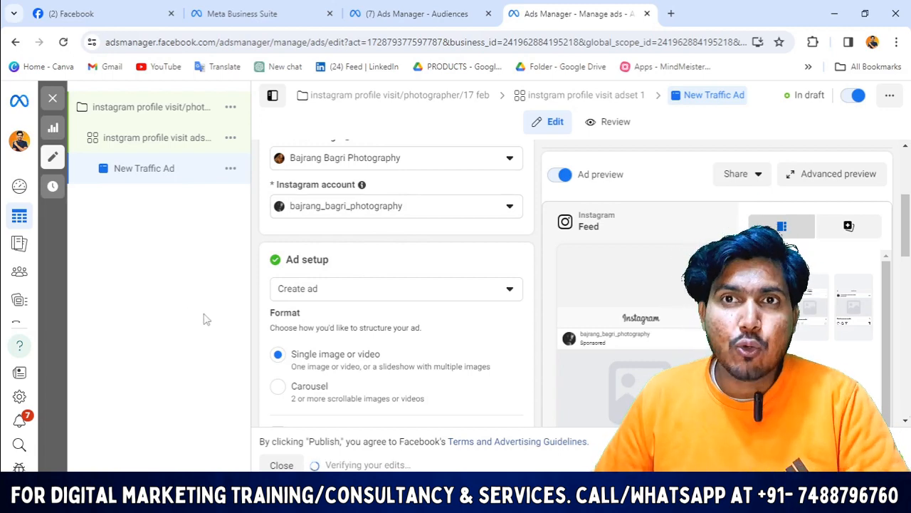
{"action": "left_click", "coordinate": [472, 217]}
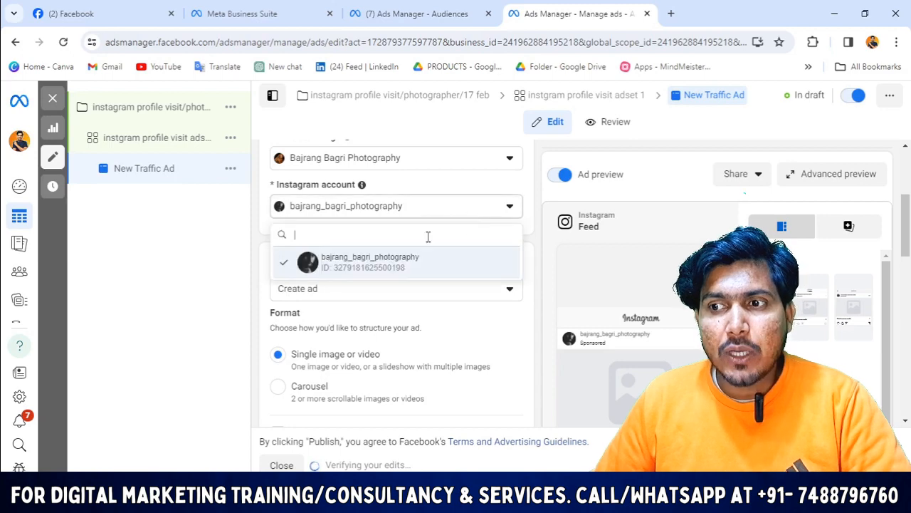
{"action": "left_click", "coordinate": [171, 304]}
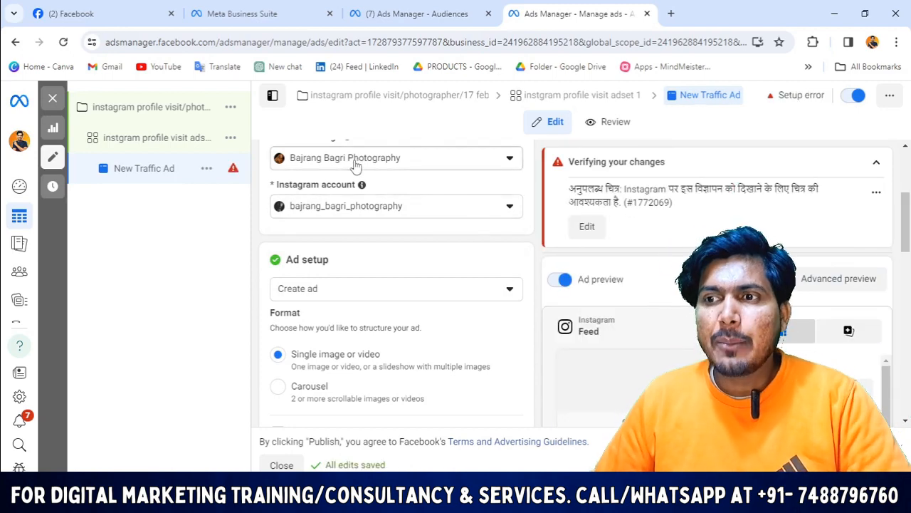
Review the ad setup choices, change Create ad to Use existing post, and bring up the ad creative's post selection
{"action": "scroll", "coordinate": [376, 271], "scroll_direction": "down", "scroll_amount": 2}
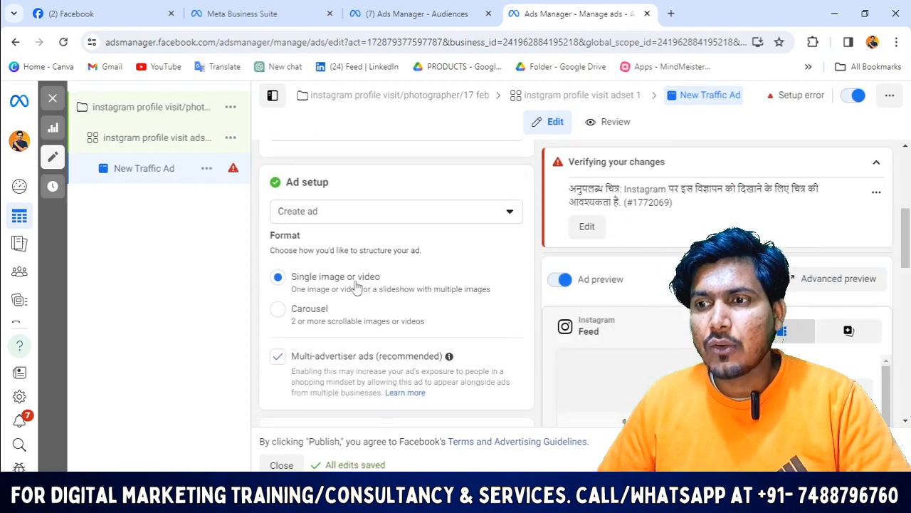
{"action": "left_click", "coordinate": [420, 161]}
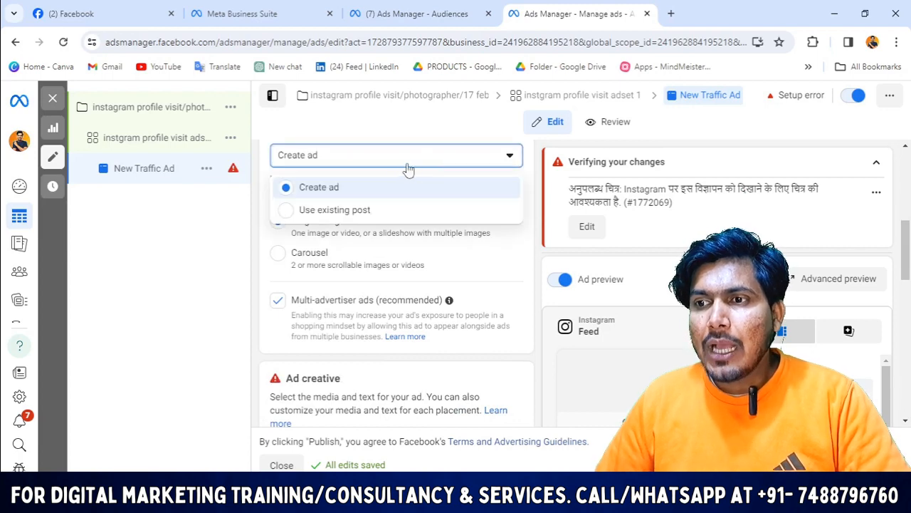
{"action": "scroll", "coordinate": [401, 168], "scroll_direction": "up", "scroll_amount": 1}
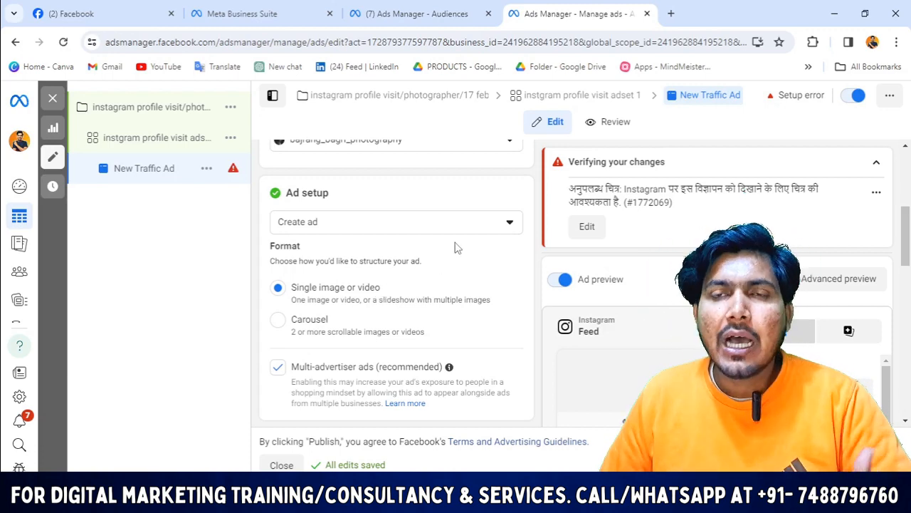
{"action": "scroll", "coordinate": [411, 250], "scroll_direction": "up", "scroll_amount": 1}
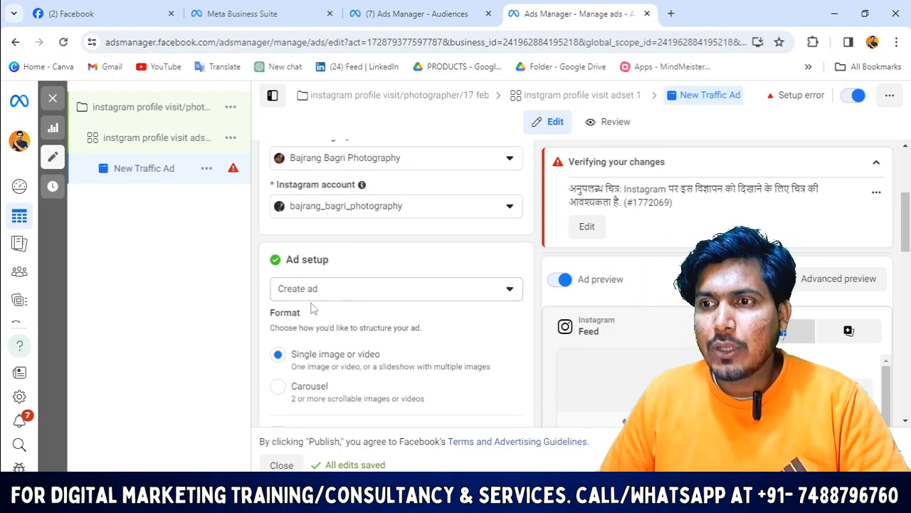
{"action": "left_click", "coordinate": [379, 289]}
{"action": "scroll", "coordinate": [377, 313], "scroll_direction": "down", "scroll_amount": 1}
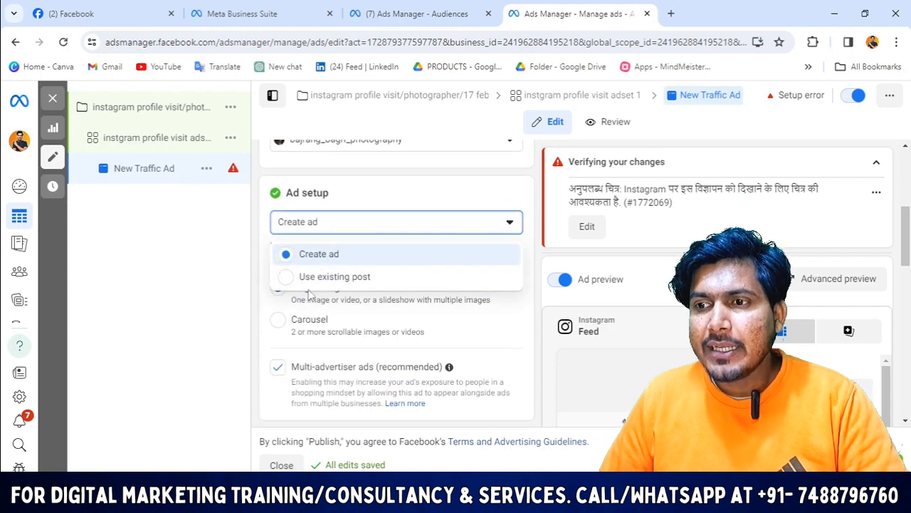
{"action": "left_click", "coordinate": [304, 279]}
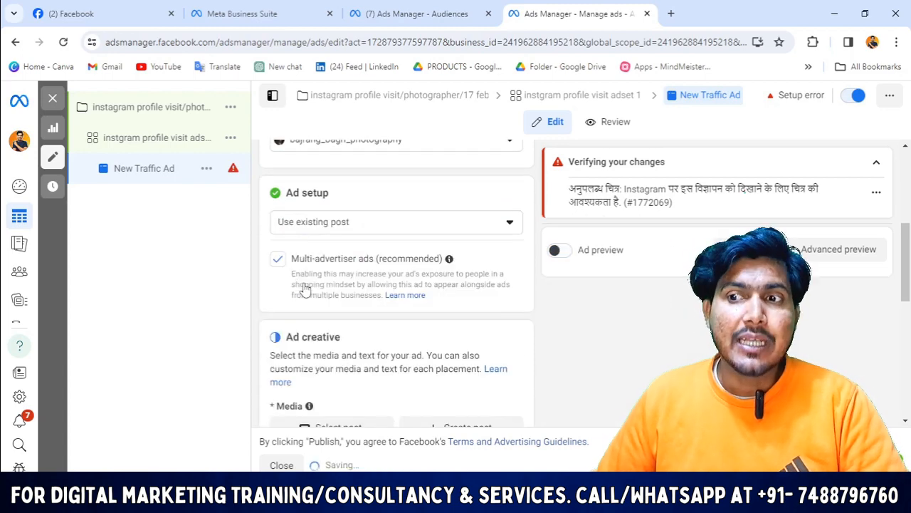
{"action": "scroll", "coordinate": [318, 293], "scroll_direction": "down", "scroll_amount": 2}
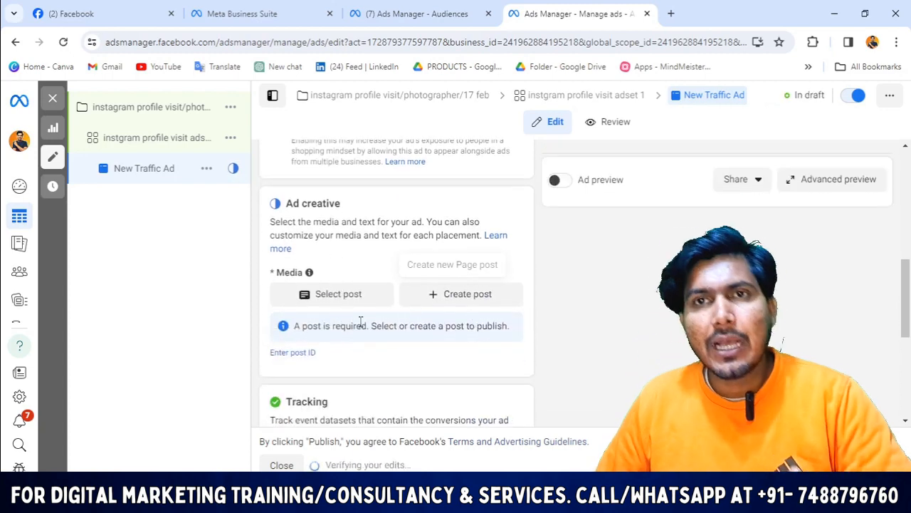
Use the Instagram carousel post "Golden moments of love and laughter" from Aug 11, 2023 as the ad's creative and check its primary text
{"action": "left_click", "coordinate": [327, 300]}
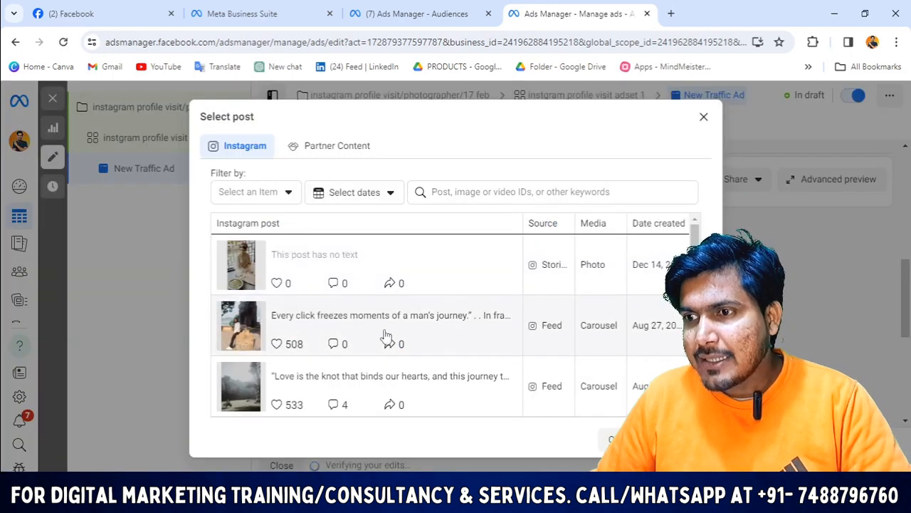
{"action": "scroll", "coordinate": [301, 313], "scroll_direction": "down", "scroll_amount": 2}
{"action": "scroll", "coordinate": [284, 346], "scroll_direction": "down", "scroll_amount": 5}
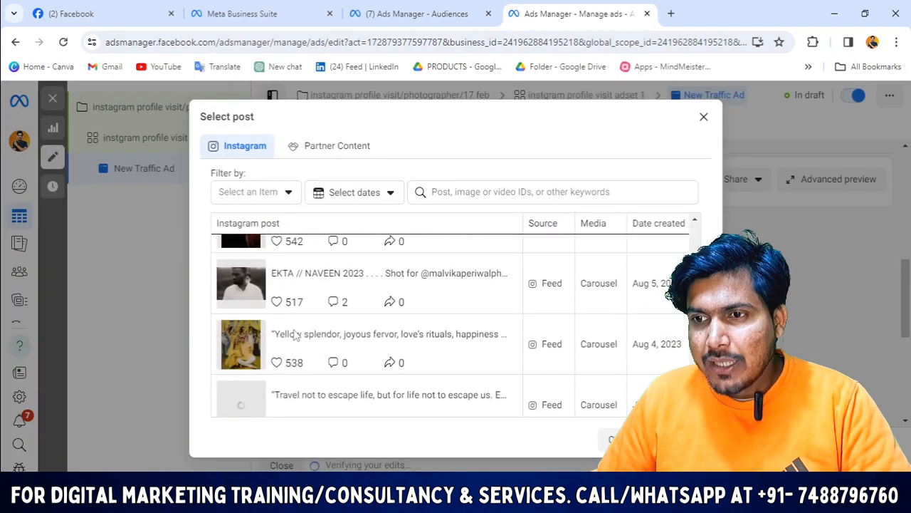
{"action": "scroll", "coordinate": [275, 292], "scroll_direction": "up", "scroll_amount": 1}
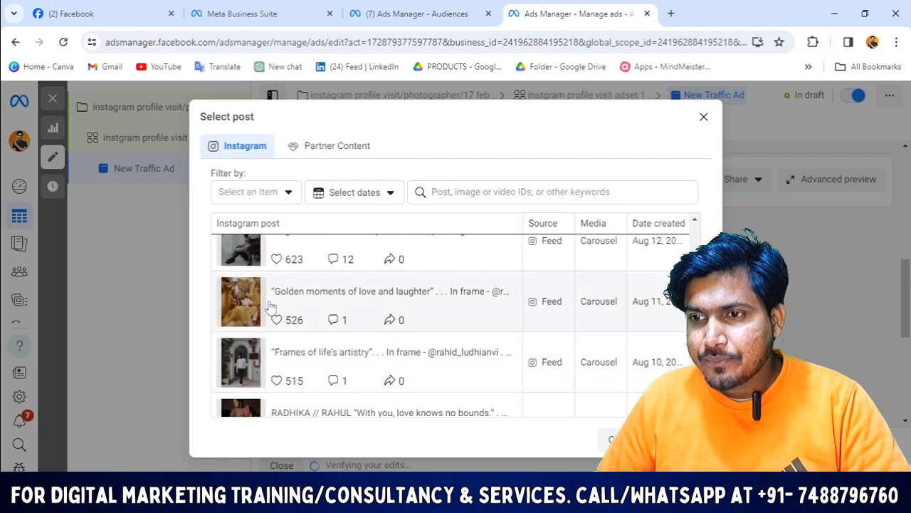
{"action": "left_click", "coordinate": [225, 318]}
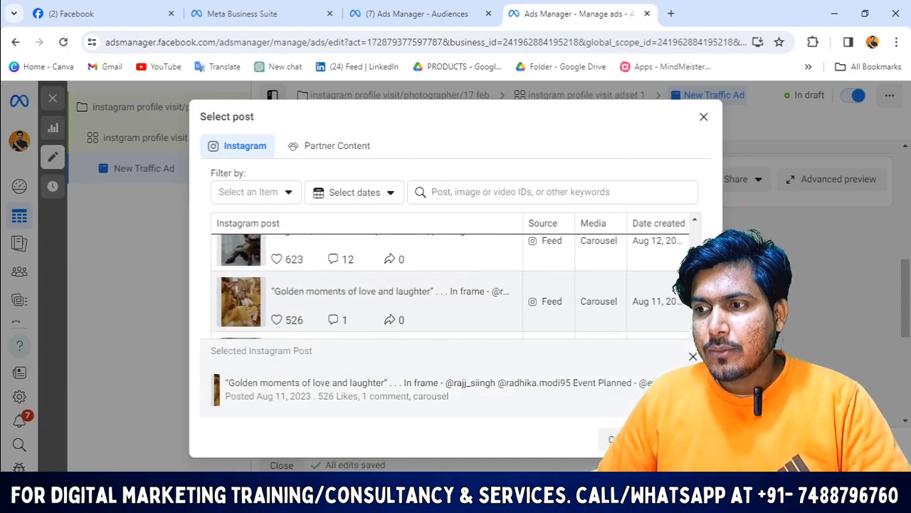
{"action": "left_click", "coordinate": [680, 440]}
{"action": "scroll", "coordinate": [703, 358], "scroll_direction": "down", "scroll_amount": 2}
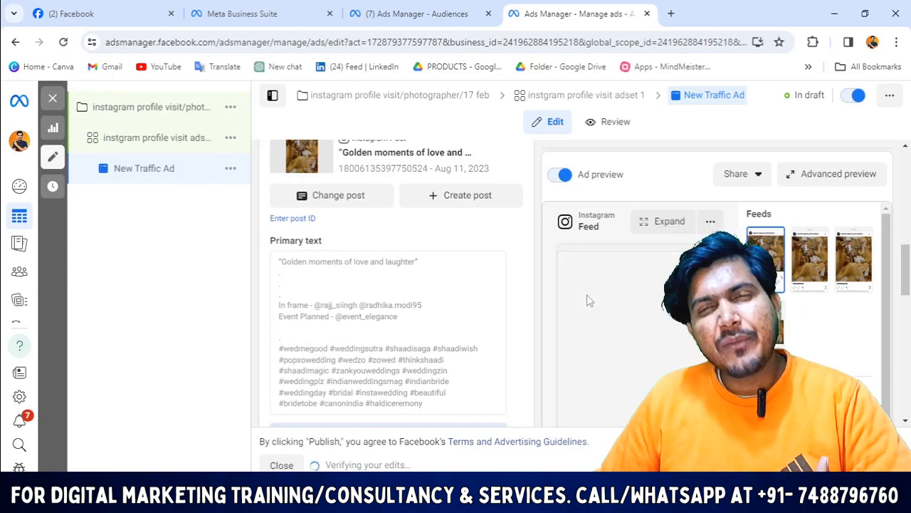
{"action": "scroll", "coordinate": [530, 295], "scroll_direction": "down", "scroll_amount": 1}
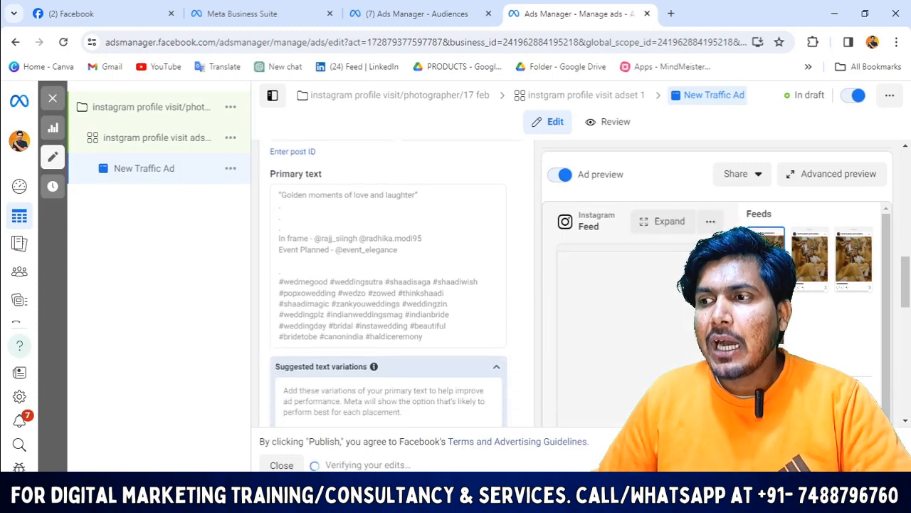
{"action": "scroll", "coordinate": [431, 272], "scroll_direction": "up", "scroll_amount": 4}
{"action": "scroll", "coordinate": [431, 272], "scroll_direction": "down", "scroll_amount": 2}
{"action": "scroll", "coordinate": [394, 316], "scroll_direction": "down", "scroll_amount": 1}
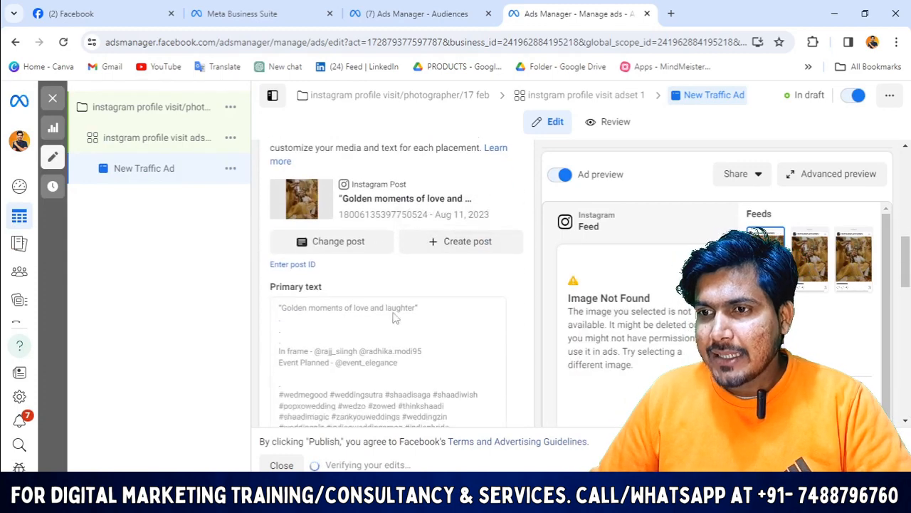
Review the suggested text variations and add the one starting "Capture Golden Moments of Love & Laughter!" to the ad's primary text
{"action": "scroll", "coordinate": [394, 316], "scroll_direction": "down", "scroll_amount": 4}
{"action": "scroll", "coordinate": [314, 288], "scroll_direction": "down", "scroll_amount": 1}
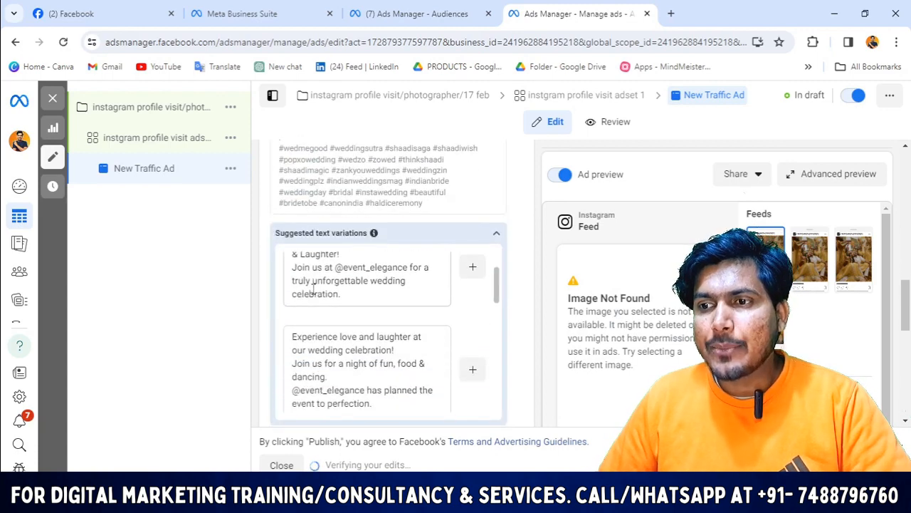
{"action": "scroll", "coordinate": [312, 288], "scroll_direction": "up", "scroll_amount": 1}
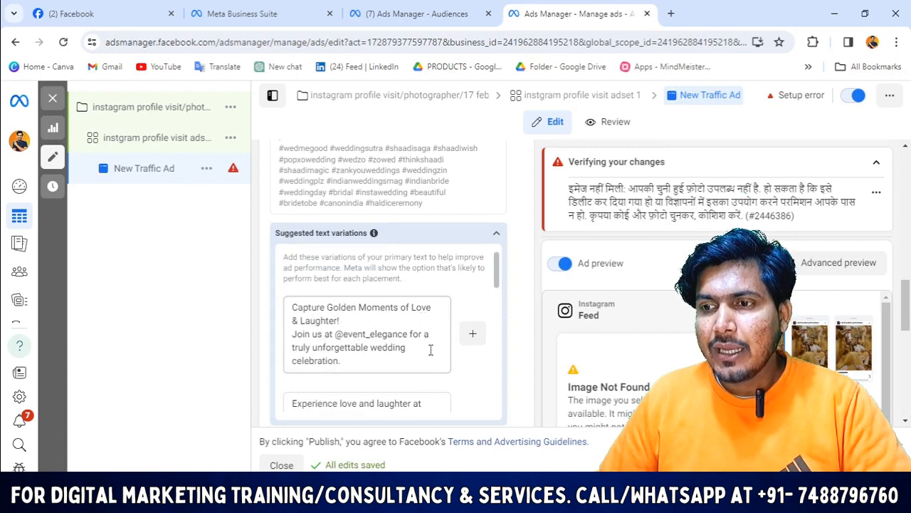
{"action": "scroll", "coordinate": [421, 351], "scroll_direction": "down", "scroll_amount": 1}
{"action": "scroll", "coordinate": [427, 335], "scroll_direction": "down", "scroll_amount": 2}
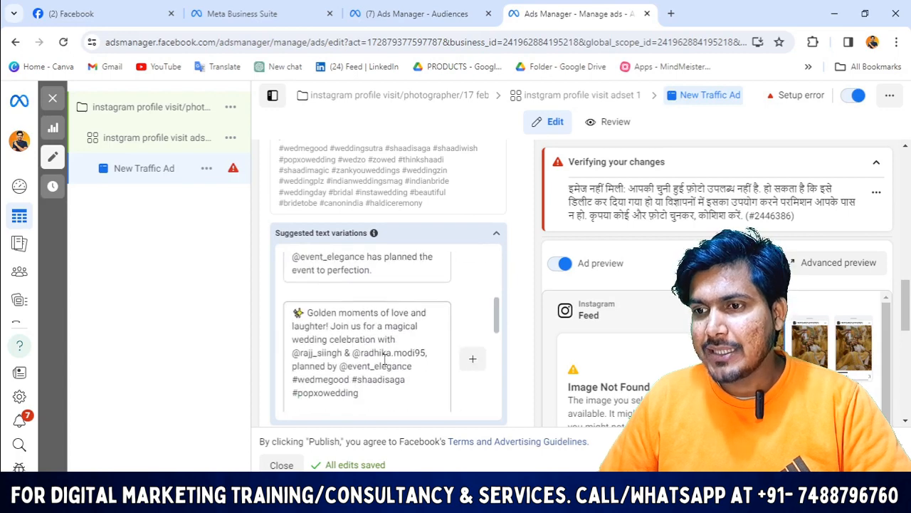
{"action": "scroll", "coordinate": [432, 325], "scroll_direction": "up", "scroll_amount": 2}
{"action": "scroll", "coordinate": [432, 325], "scroll_direction": "up", "scroll_amount": 1}
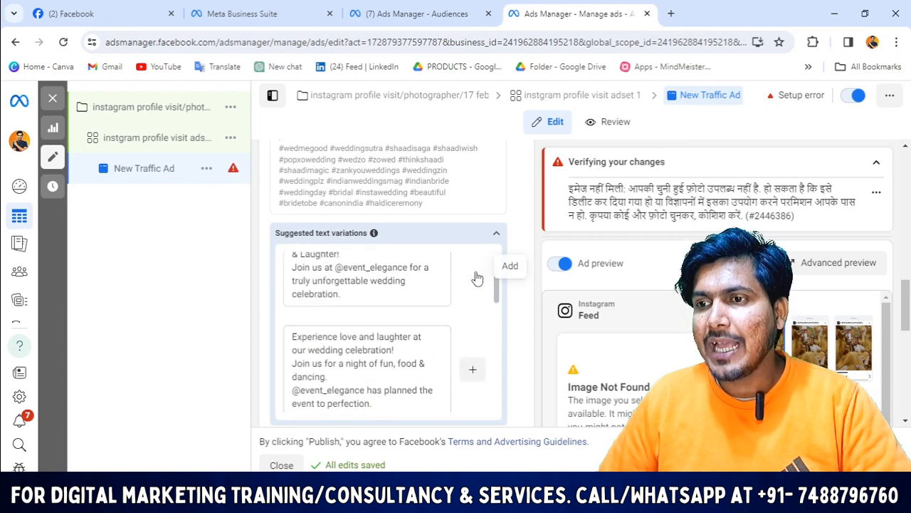
{"action": "left_click", "coordinate": [472, 266]}
Examine the ad's call to action, tracking and URL parameter settings below the text variations
{"action": "scroll", "coordinate": [427, 342], "scroll_direction": "down", "scroll_amount": 5}
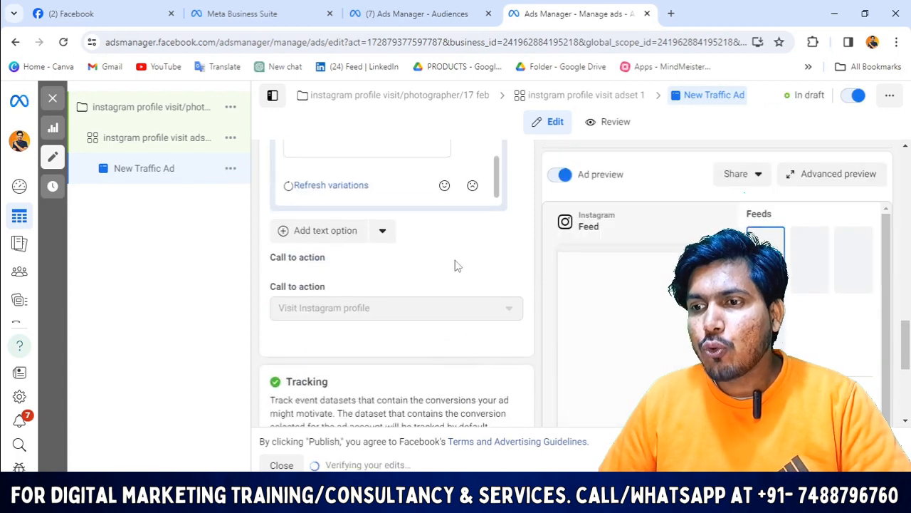
{"action": "scroll", "coordinate": [434, 340], "scroll_direction": "down", "scroll_amount": 3}
{"action": "scroll", "coordinate": [419, 331], "scroll_direction": "up", "scroll_amount": 2}
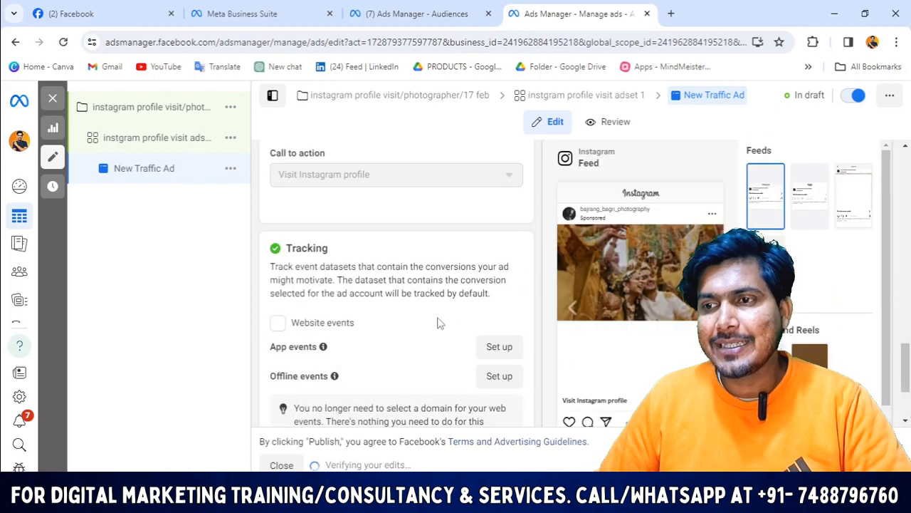
{"action": "scroll", "coordinate": [373, 344], "scroll_direction": "down", "scroll_amount": 2}
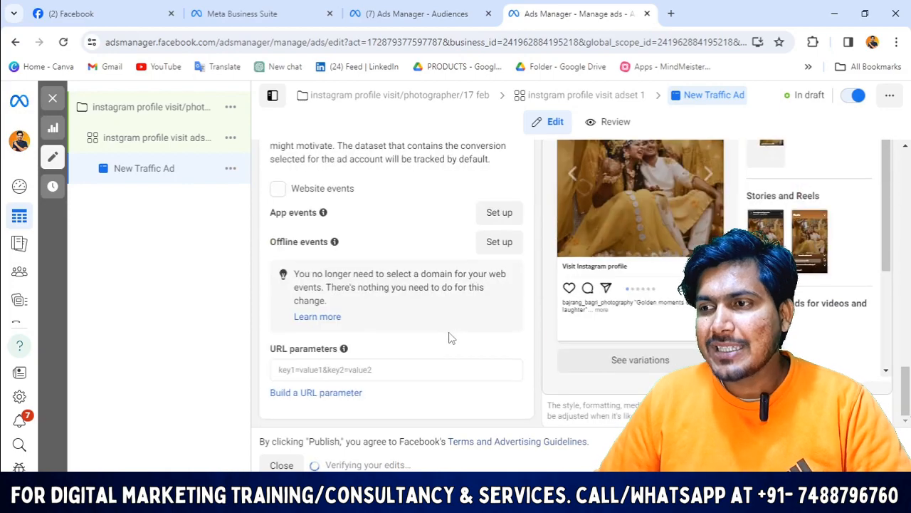
{"action": "scroll", "coordinate": [429, 256], "scroll_direction": "up", "scroll_amount": 1}
{"action": "scroll", "coordinate": [427, 271], "scroll_direction": "down", "scroll_amount": 2}
{"action": "scroll", "coordinate": [387, 294], "scroll_direction": "up", "scroll_amount": 8}
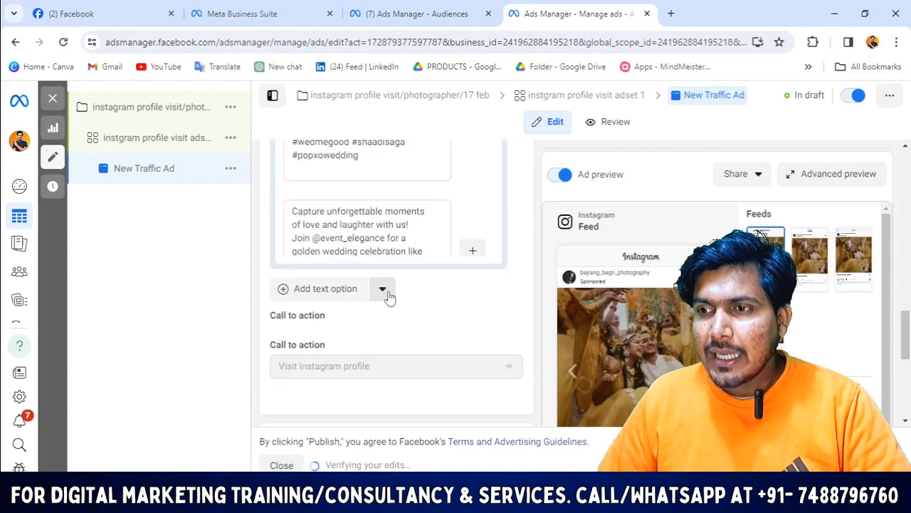
{"action": "scroll", "coordinate": [834, 348], "scroll_direction": "down", "scroll_amount": 3}
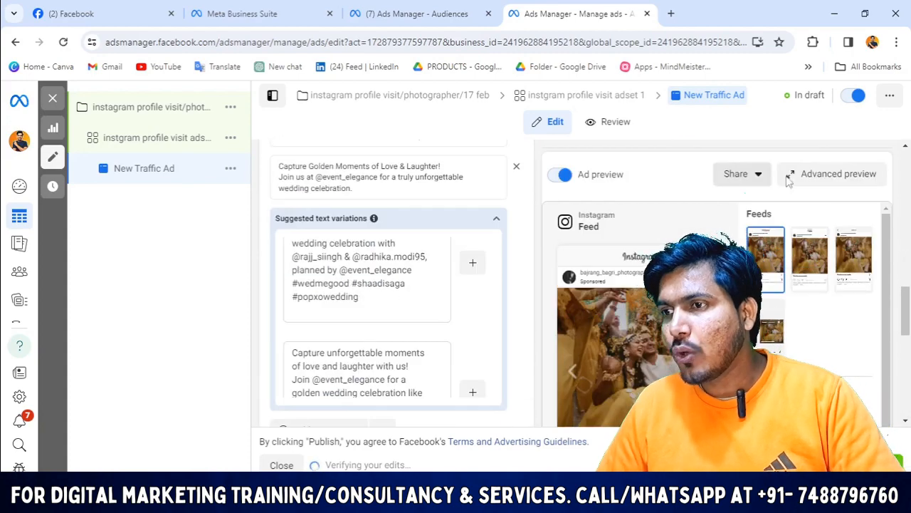
{"action": "scroll", "coordinate": [670, 256], "scroll_direction": "down", "scroll_amount": 4}
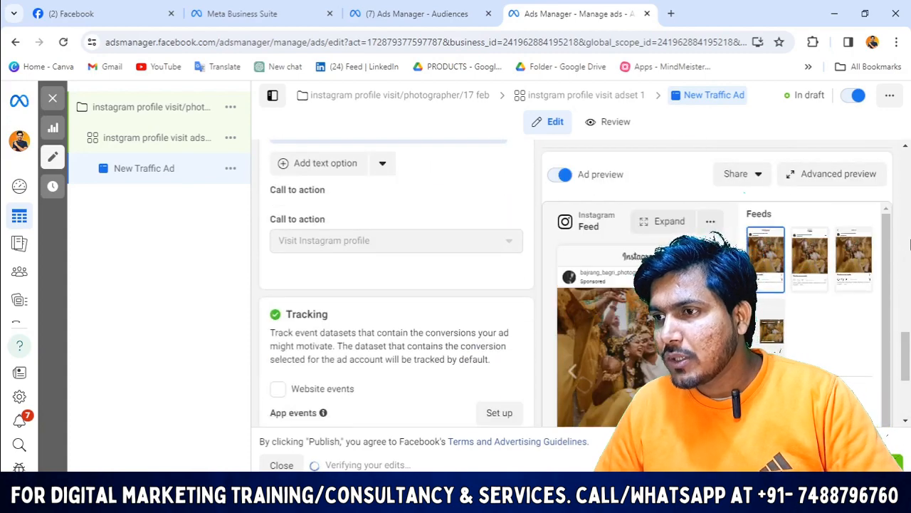
Open the advanced preview and page through the carousel images in the Instagram Feed and Profile feed placements
{"action": "scroll", "coordinate": [862, 171], "scroll_direction": "up", "scroll_amount": 3}
{"action": "left_click", "coordinate": [855, 174]}
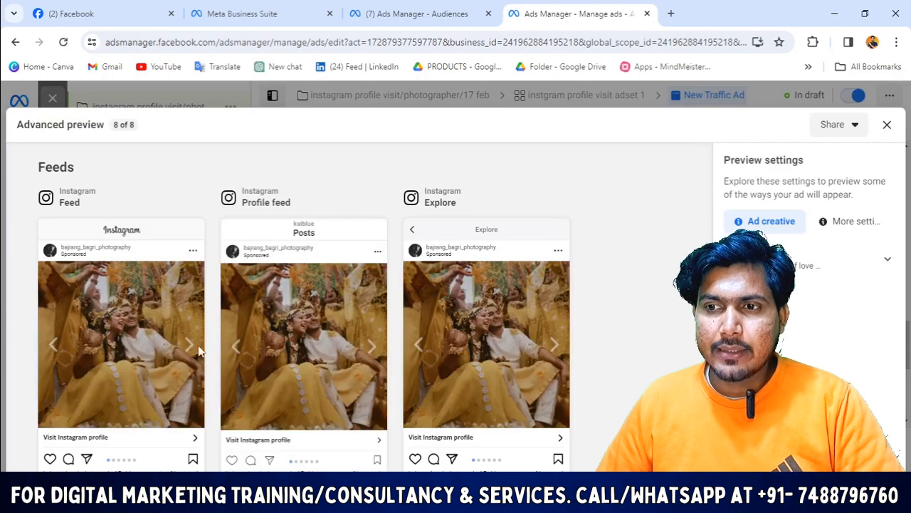
{"action": "left_click", "coordinate": [189, 347]}
{"action": "left_click", "coordinate": [189, 347]}
{"action": "left_click", "coordinate": [189, 347]}
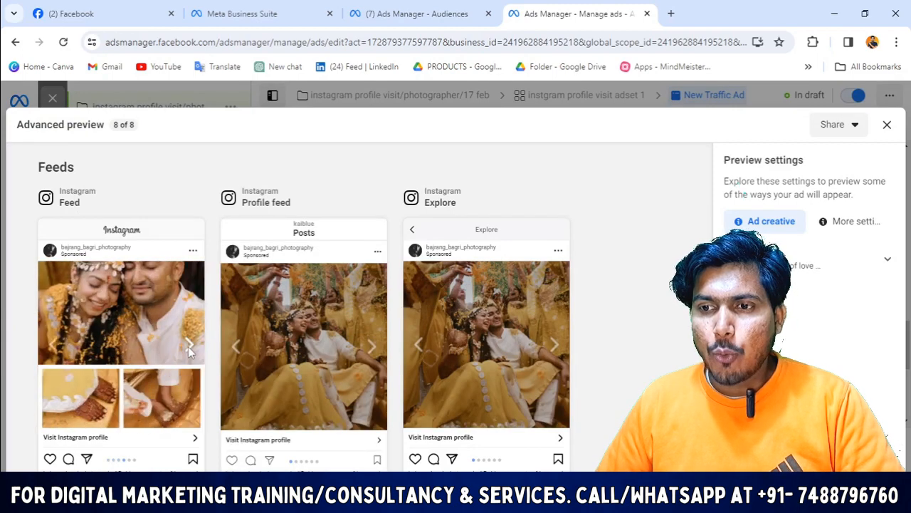
{"action": "left_click", "coordinate": [189, 347]}
{"action": "left_click", "coordinate": [189, 347]}
{"action": "left_click", "coordinate": [188, 347]}
{"action": "left_click", "coordinate": [188, 346]}
{"action": "left_click", "coordinate": [189, 347]}
{"action": "left_click", "coordinate": [189, 346]}
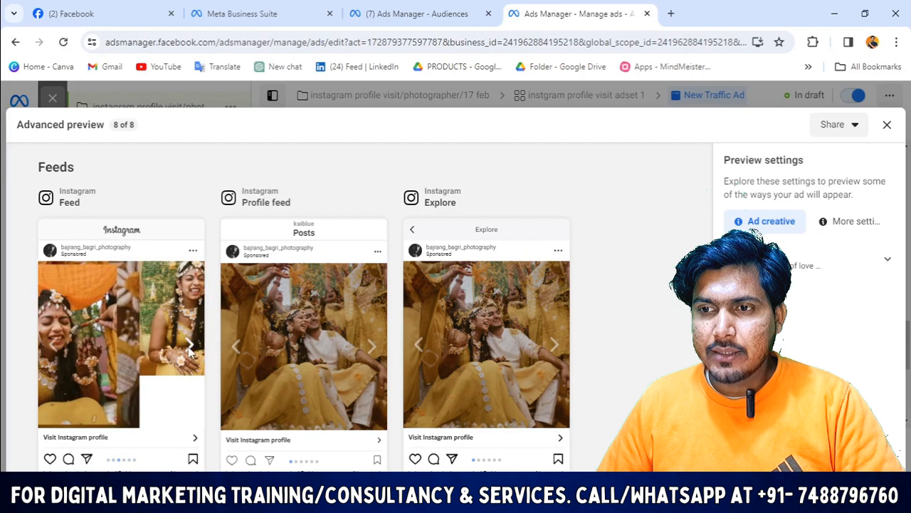
{"action": "left_click", "coordinate": [365, 352]}
{"action": "left_click", "coordinate": [364, 352]}
{"action": "left_click", "coordinate": [364, 352]}
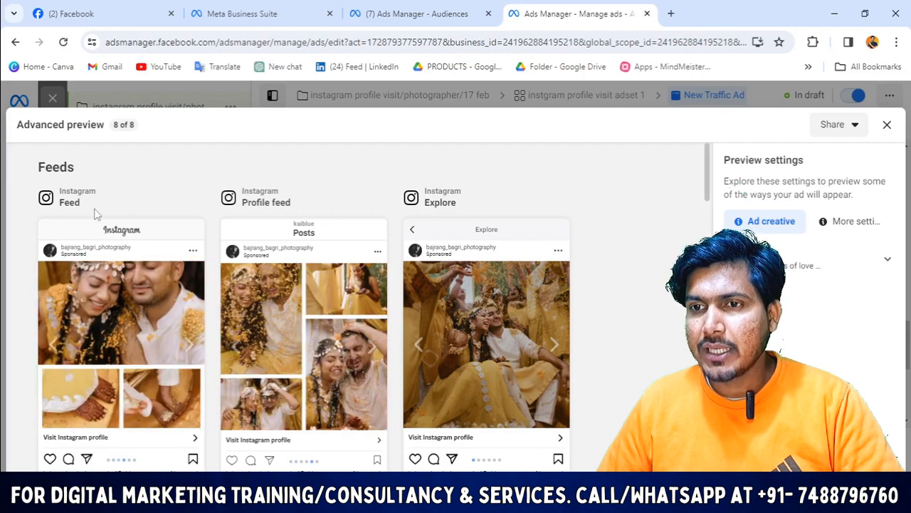
Compare the feed placement previews, examine the "Visit Instagram profile" call to action under the images, and close the advanced preview
{"action": "scroll", "coordinate": [257, 179], "scroll_direction": "down", "scroll_amount": 1}
{"action": "scroll", "coordinate": [451, 206], "scroll_direction": "up", "scroll_amount": 1}
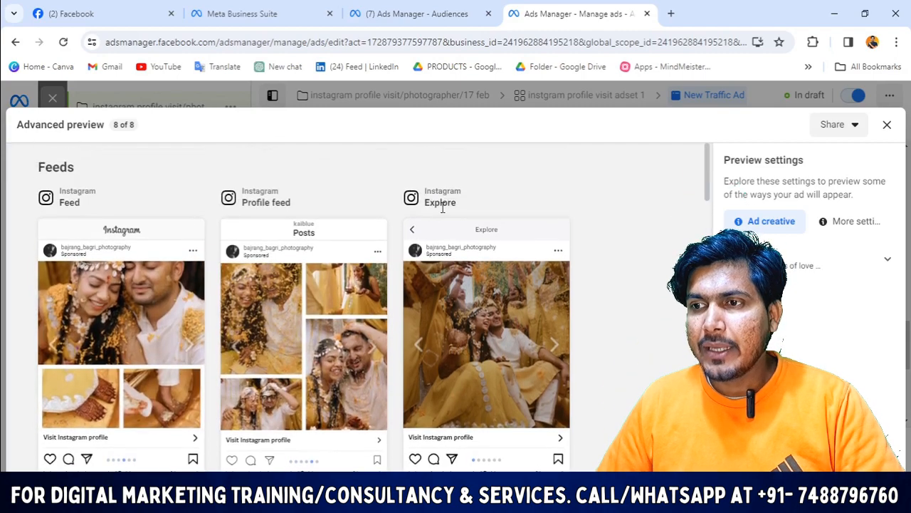
{"action": "scroll", "coordinate": [284, 285], "scroll_direction": "down", "scroll_amount": 2}
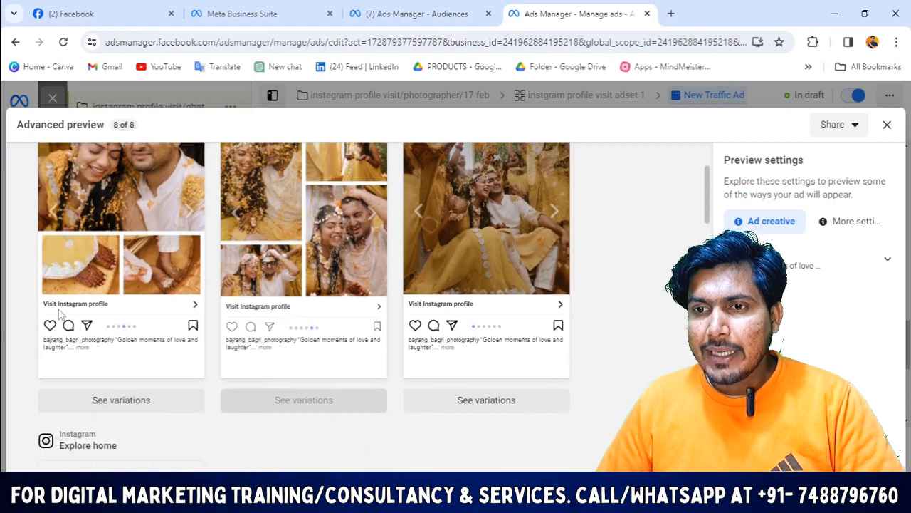
{"action": "left_click_drag", "start_coordinate": [119, 307], "coordinate": [11, 325]}
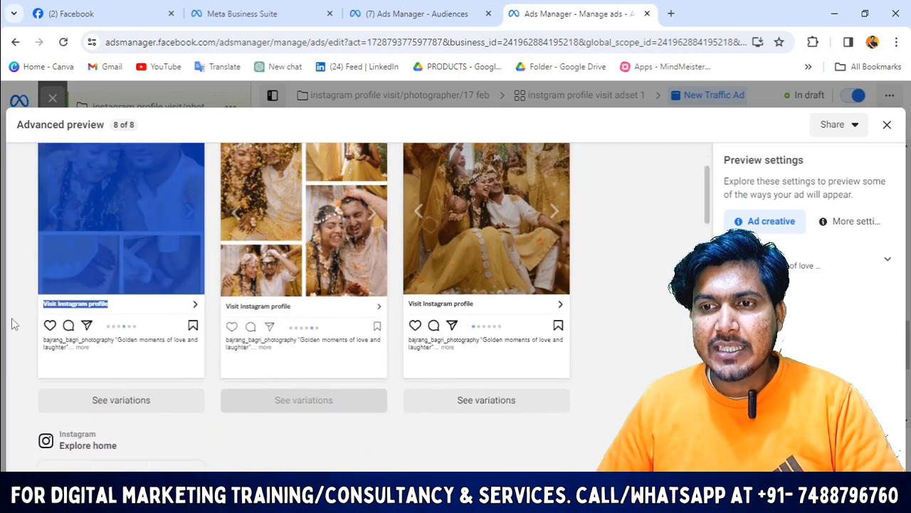
{"action": "left_click", "coordinate": [541, 374]}
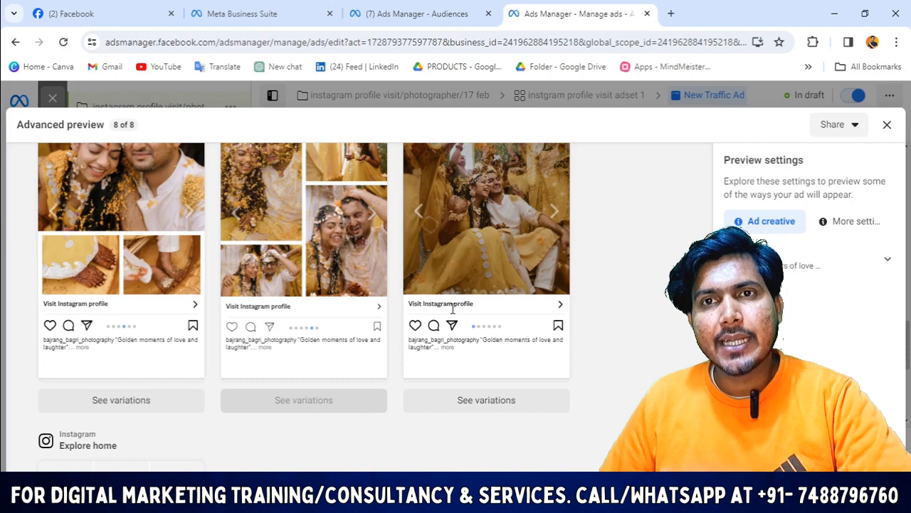
{"action": "scroll", "coordinate": [452, 308], "scroll_direction": "up", "scroll_amount": 3}
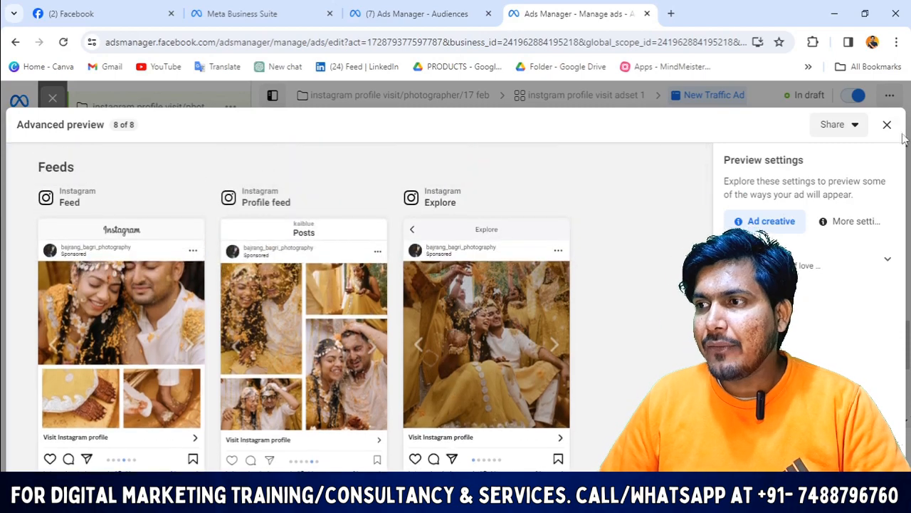
{"action": "left_click", "coordinate": [888, 127]}
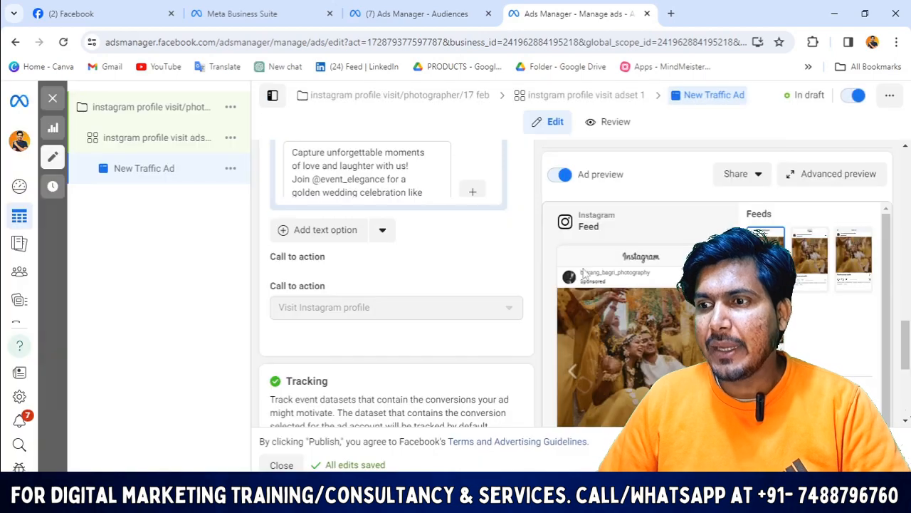
Publish the Instagram profile visit ad after a last check of its settings, and return to the campaigns list
{"action": "scroll", "coordinate": [609, 264], "scroll_direction": "down", "scroll_amount": 5}
{"action": "scroll", "coordinate": [368, 292], "scroll_direction": "up", "scroll_amount": 5}
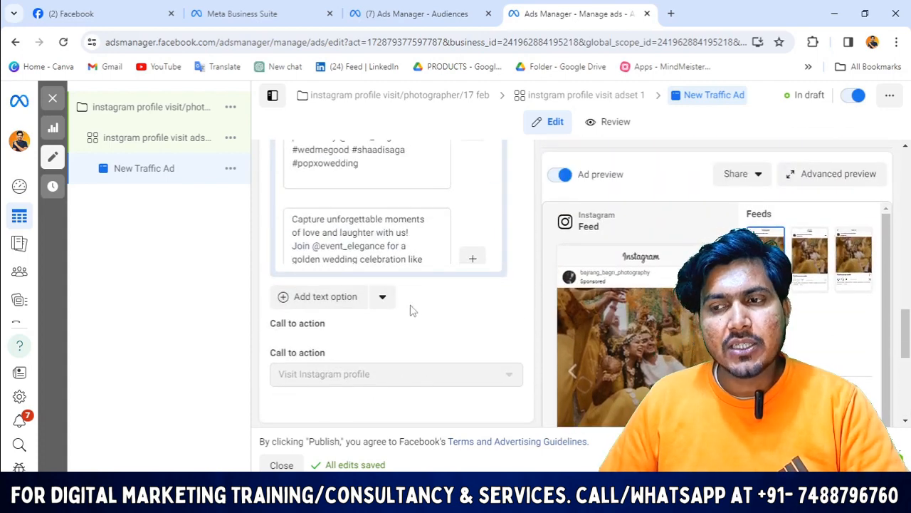
{"action": "scroll", "coordinate": [335, 309], "scroll_direction": "down", "scroll_amount": 5}
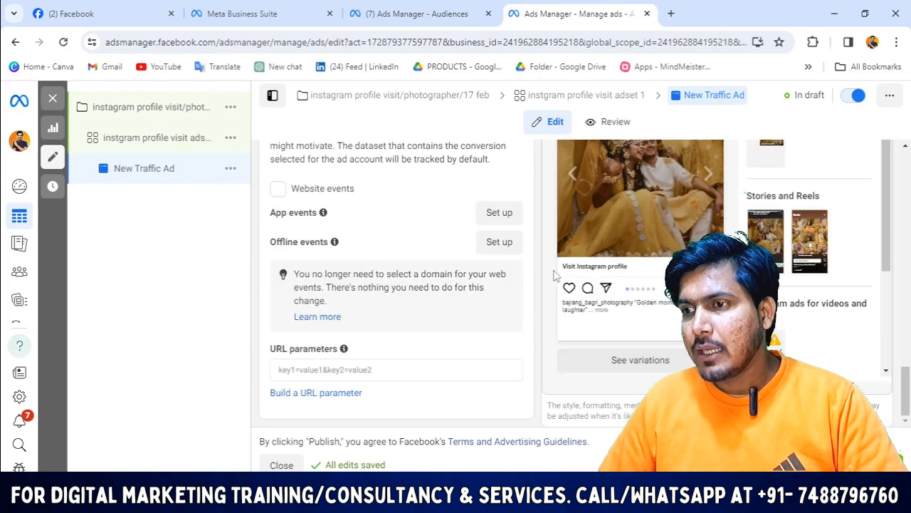
{"action": "scroll", "coordinate": [555, 276], "scroll_direction": "up", "scroll_amount": 8}
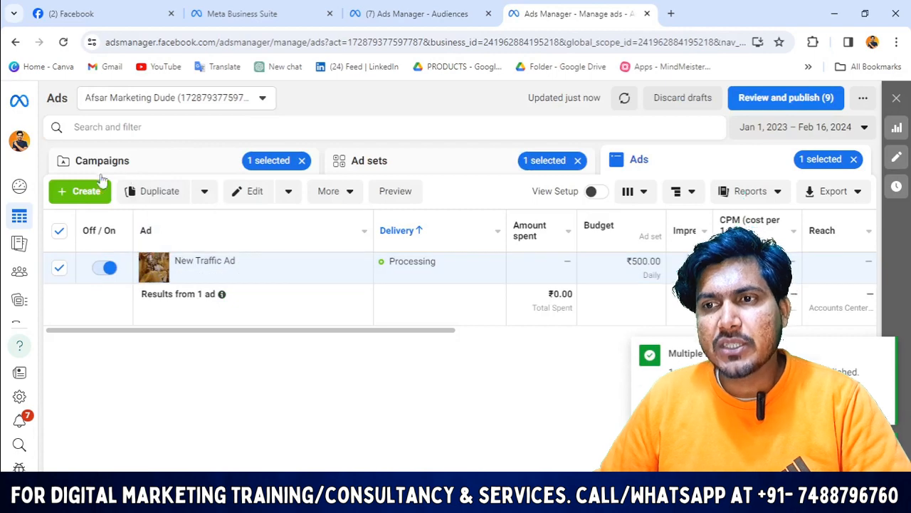
{"action": "left_click", "coordinate": [99, 172]}
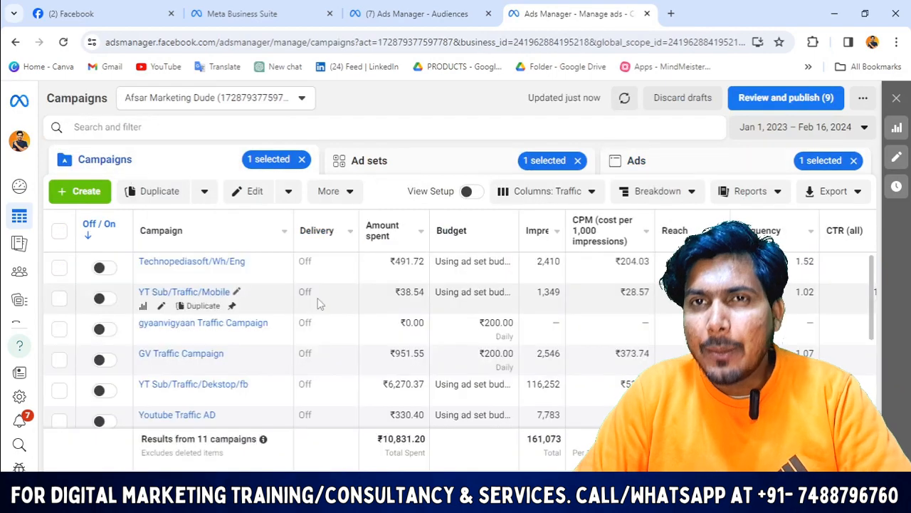